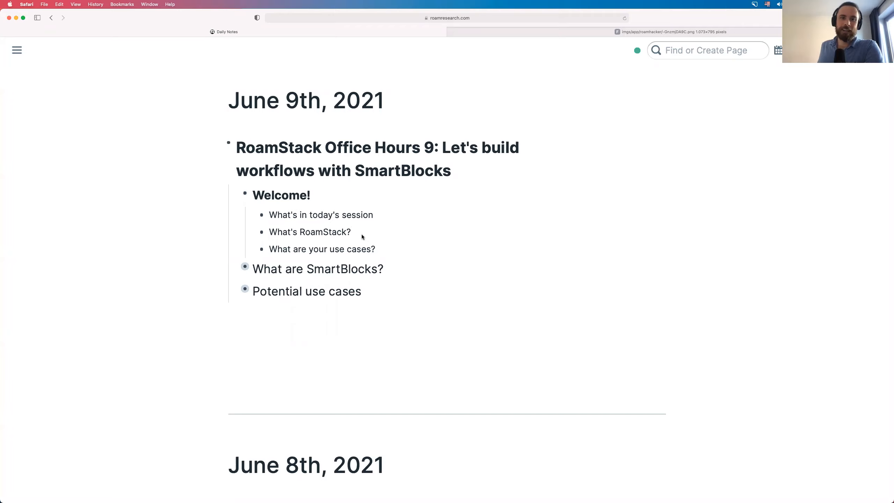
left_click(362, 234)
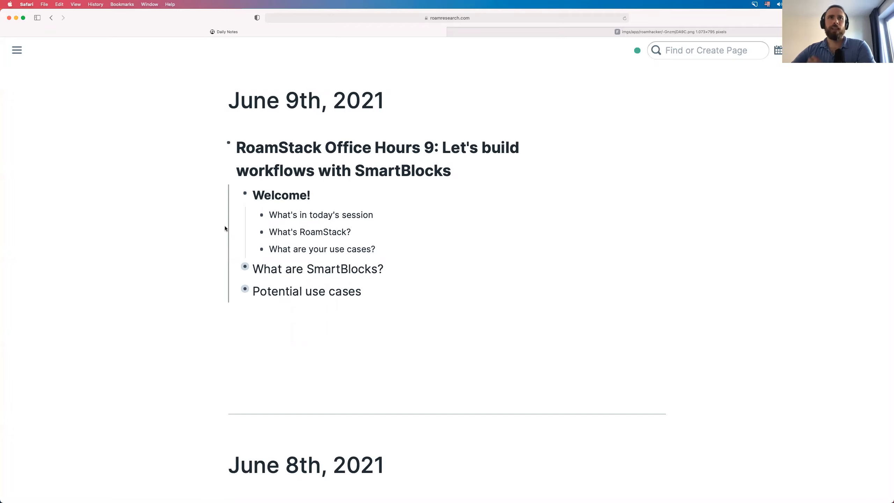
double_click(317, 248)
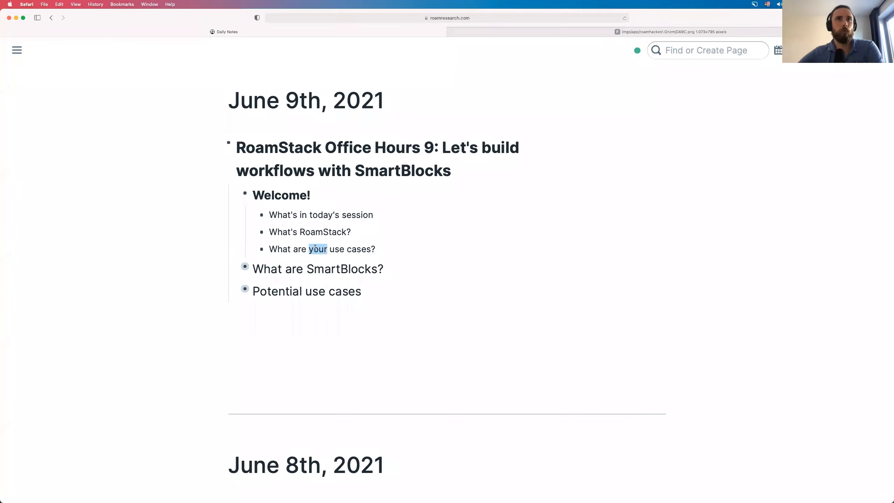
triple_click(314, 248)
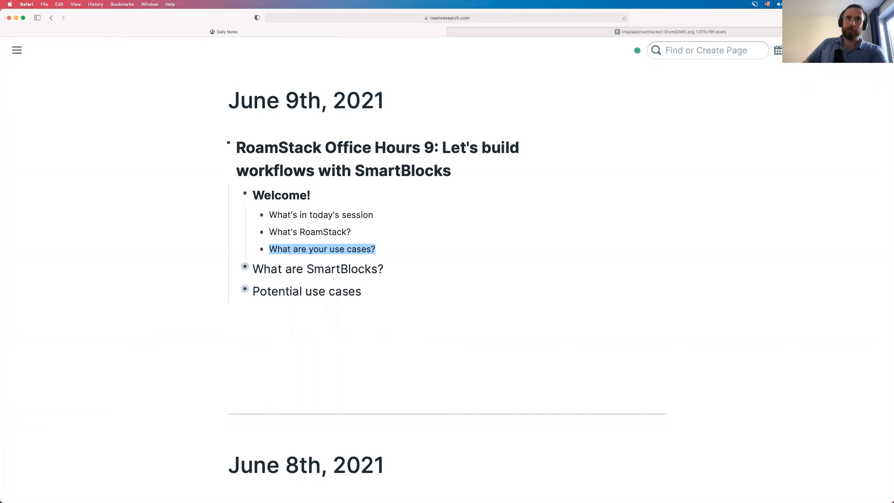
left_click(215, 320)
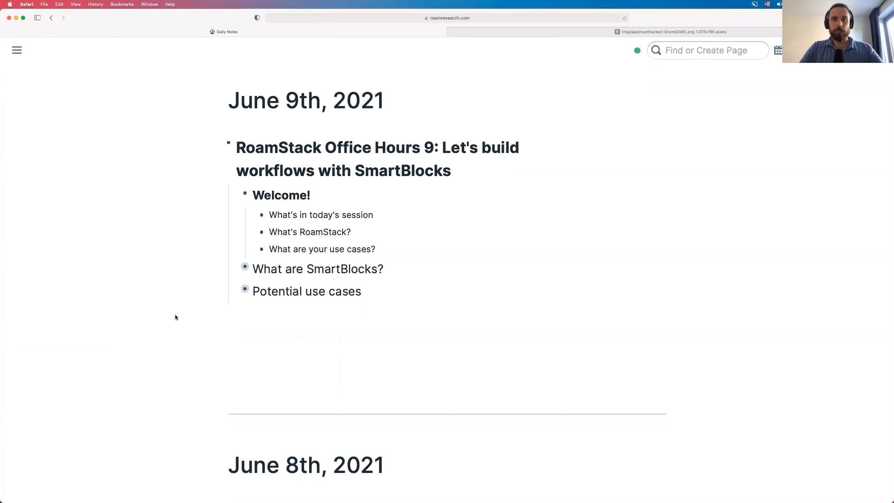
- Open roamjs.com in a new browser tab and go to its extensions documentation
key("cmd+t")
type("roamjs")
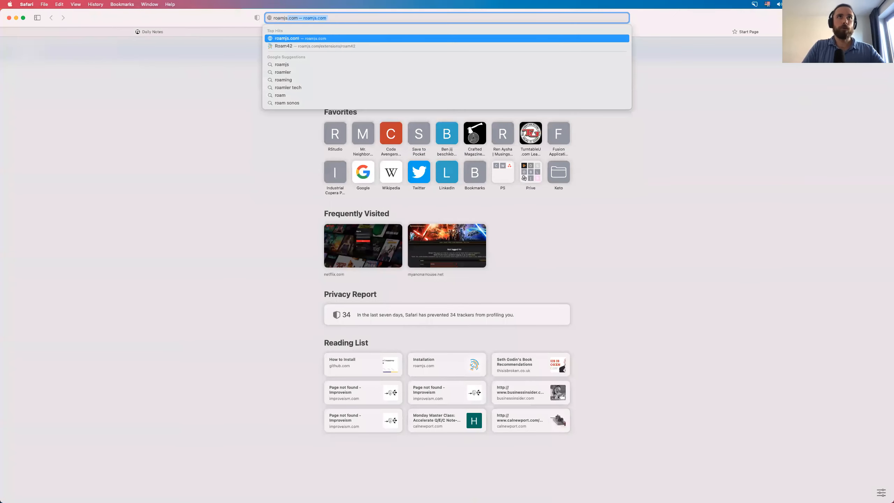
key("Return")
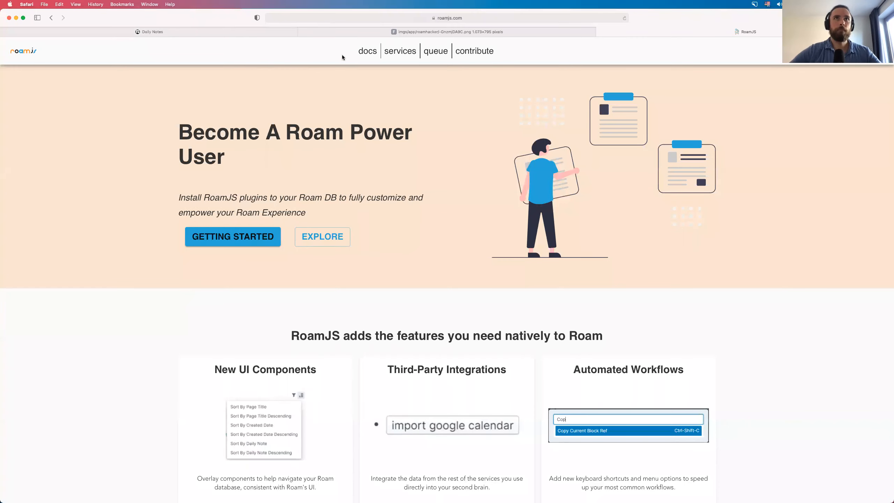
left_click(366, 53)
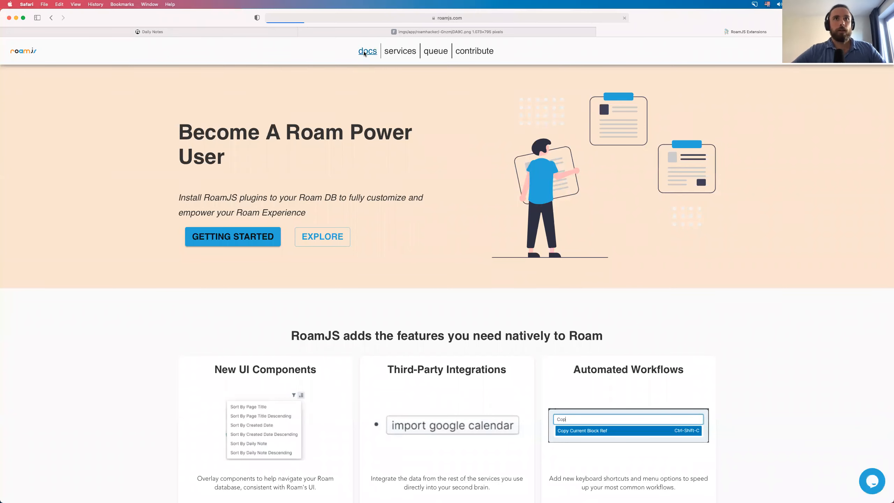
scroll(145, 343, "down", 12)
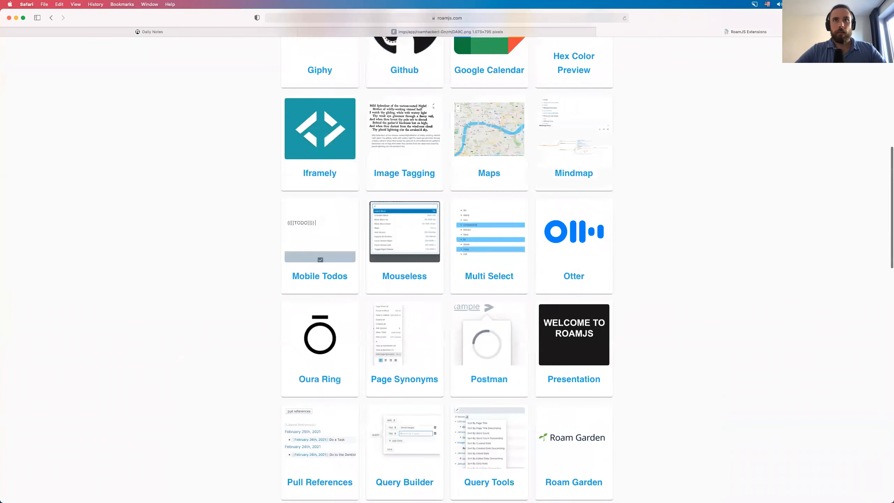
- Find Roam42 in the docs, open its extension page, and copy the extension code
key("super+f")
type("roam42")
key("Escape")
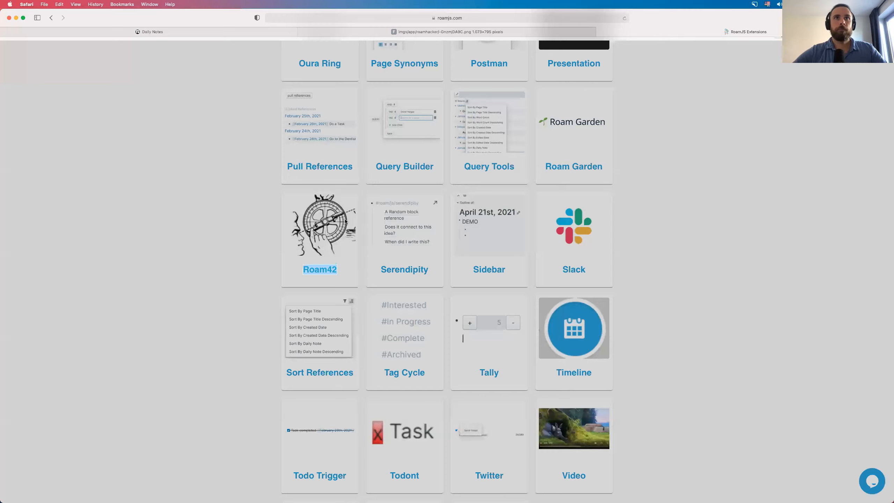
key("Return")
left_click(343, 17)
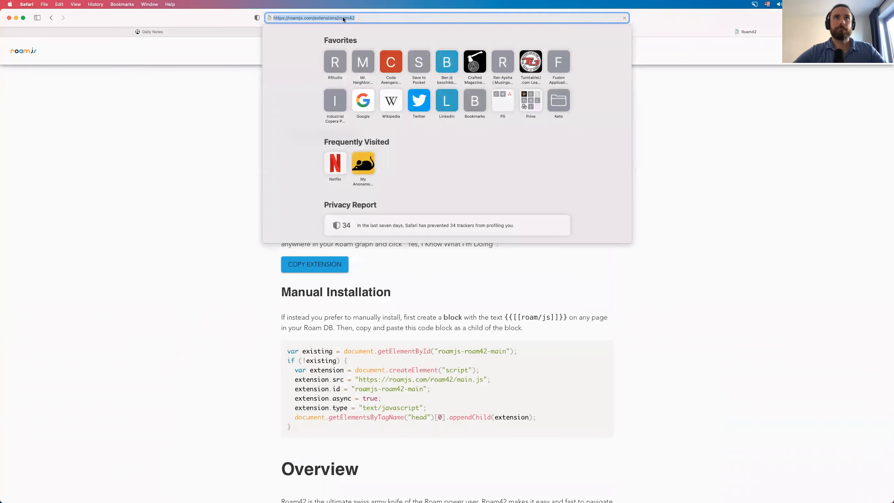
left_click(120, 191)
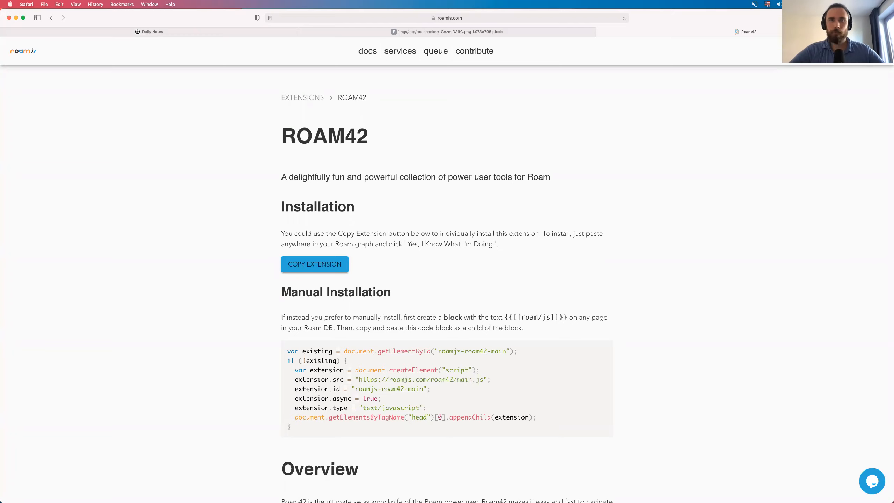
left_click(324, 272)
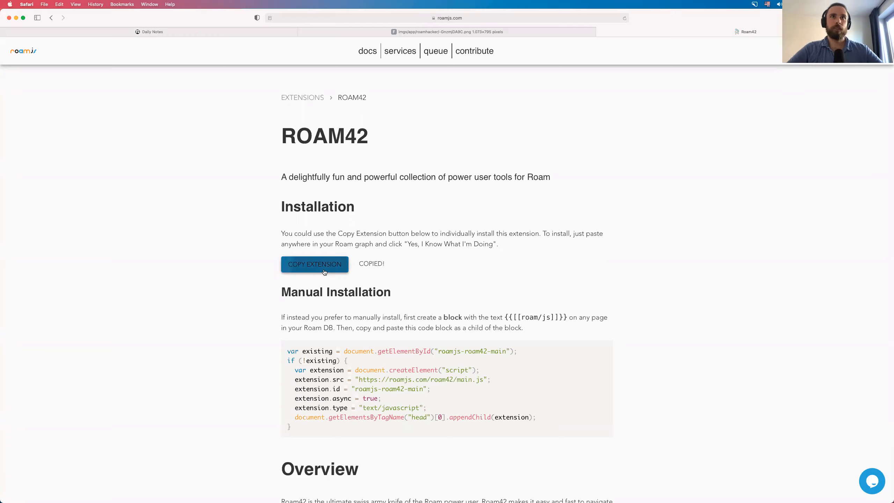
left_click(205, 33)
- Search for and open the roam/js page to review the Roam42 code
left_click(709, 52)
type("roam/js")
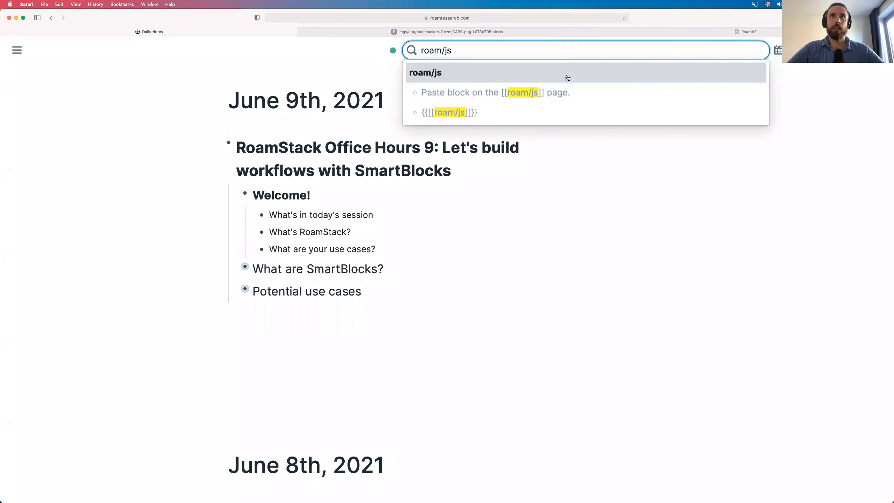
left_click(568, 78)
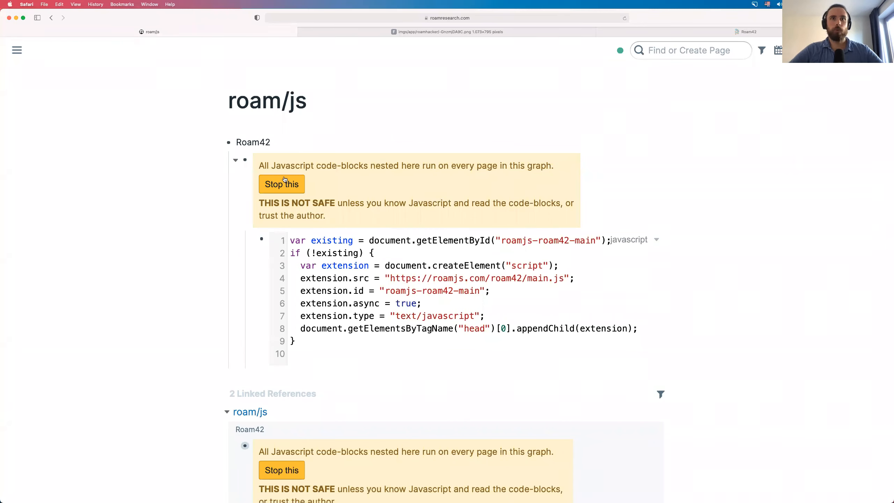
- Return to Daily Notes and expand the June 8th 'How to install Roam42' block
key("alt+shift+d")
scroll(322, 288, "down", 15)
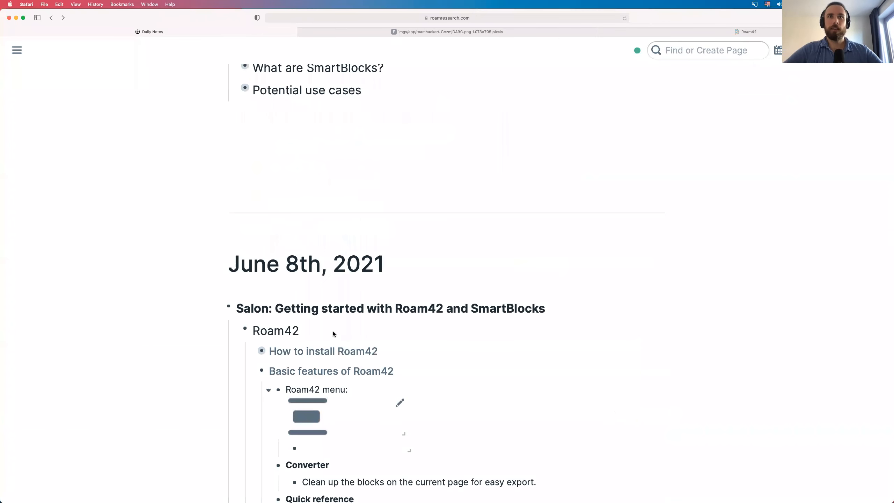
scroll(322, 289, "down", 10)
scroll(268, 131, "up", 12)
left_click(252, 160)
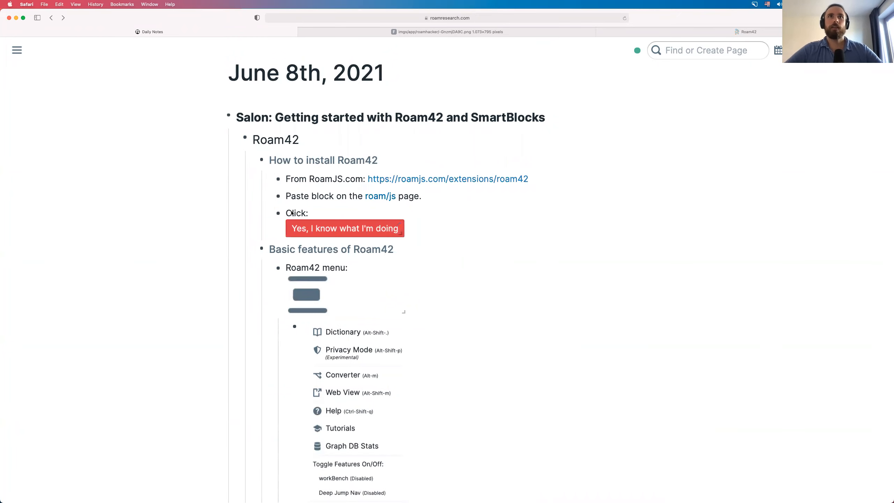
scroll(292, 212, "up", 1)
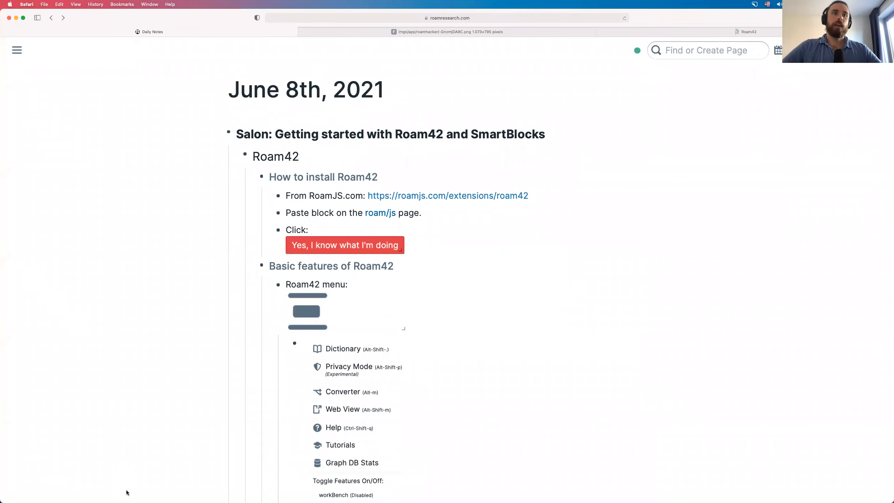
scroll(179, 151, "up", 10)
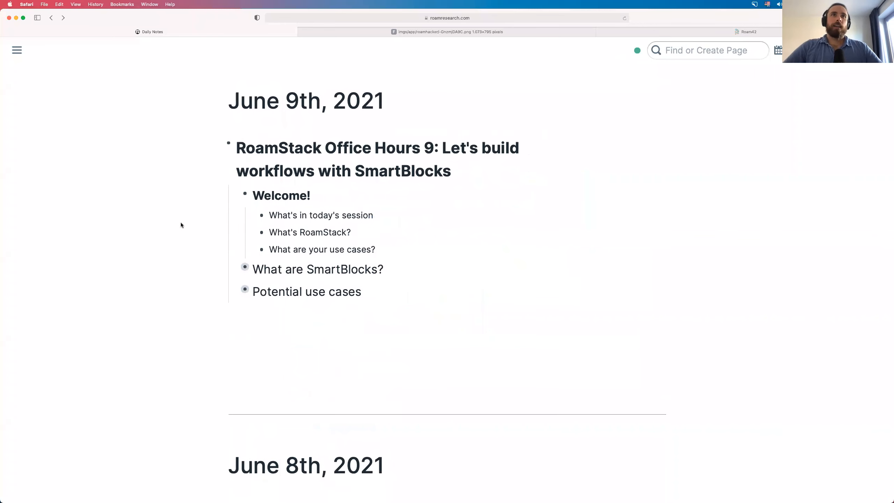
- Expand 'What are SmartBlocks?' under June 9th and search for the roam/templates page
left_click(235, 268)
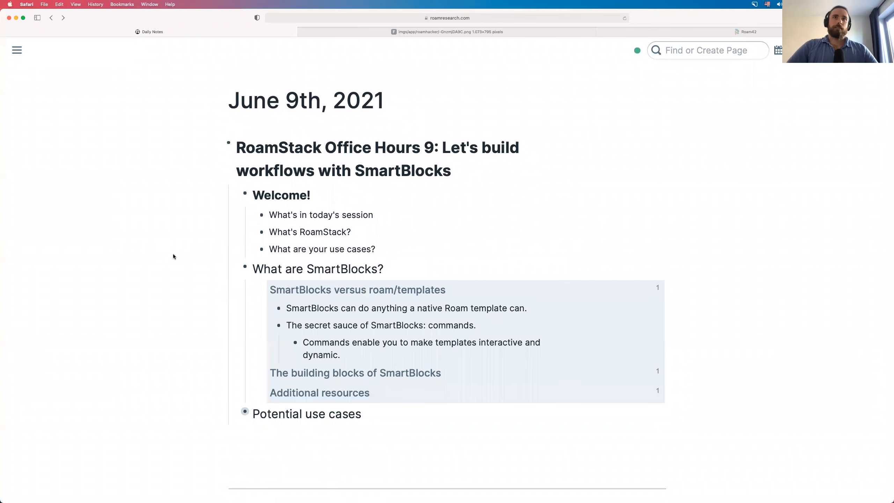
scroll(173, 255, "down", 3)
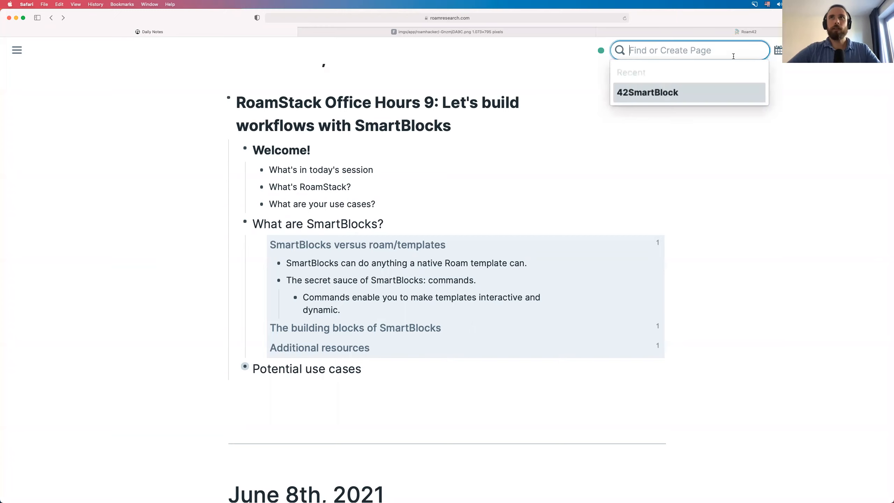
type("roam/templates")
key("Return")
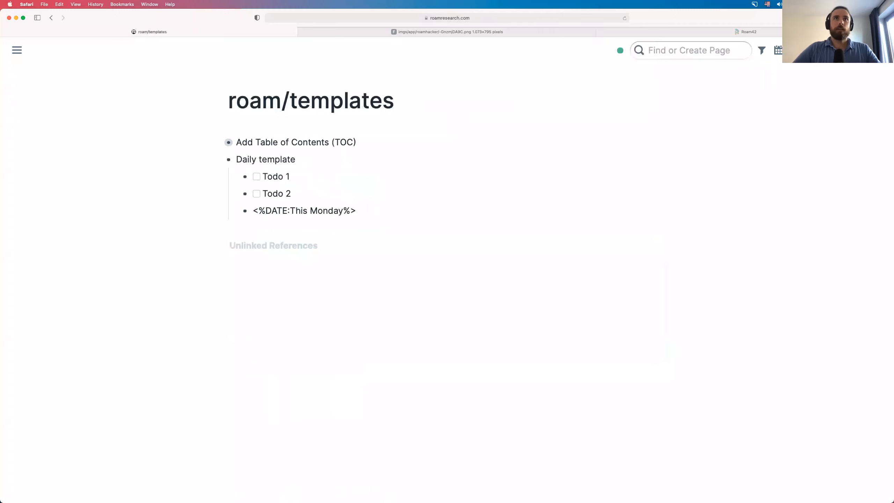
left_click(218, 143)
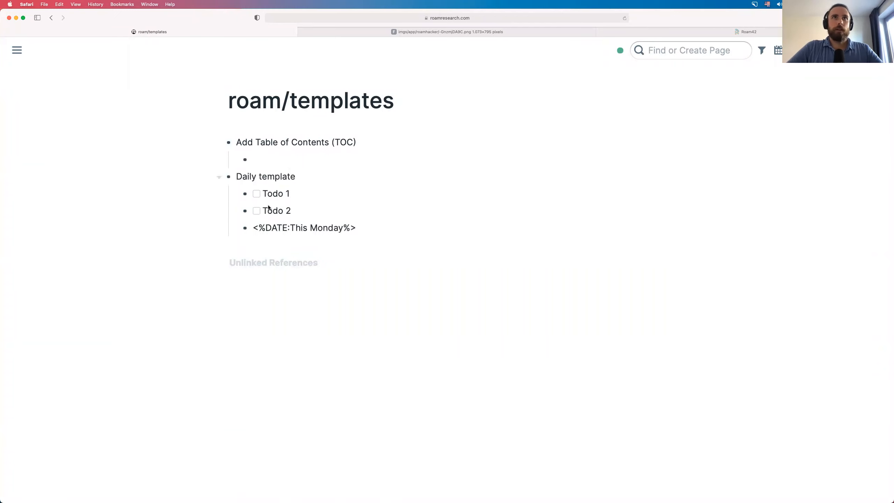
key("super+bracketleft")
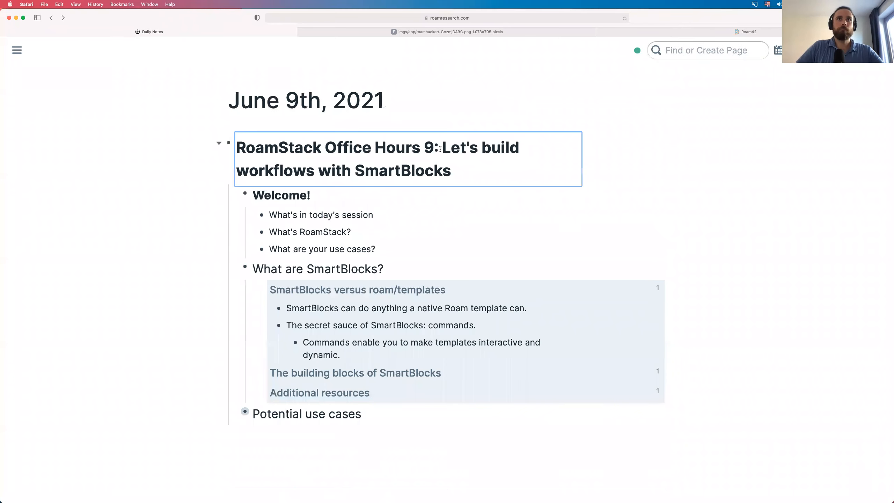
left_click(440, 149)
key("super+Left")
key("Return")
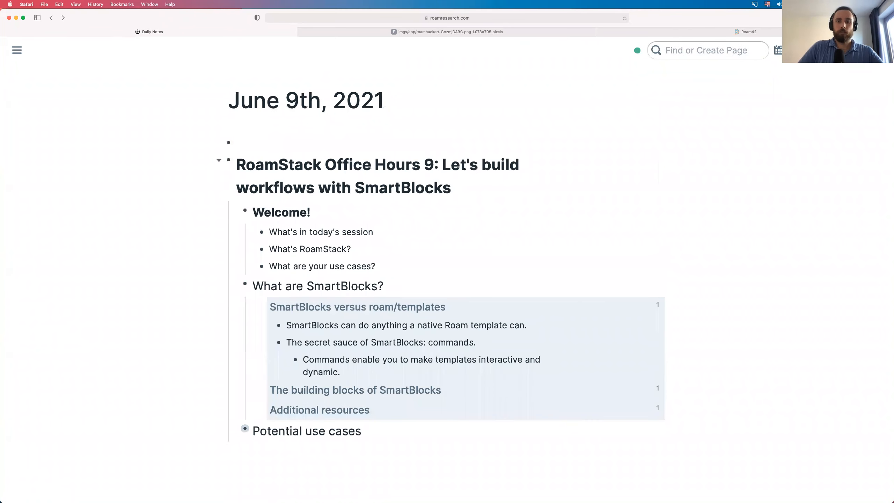
type(";;")
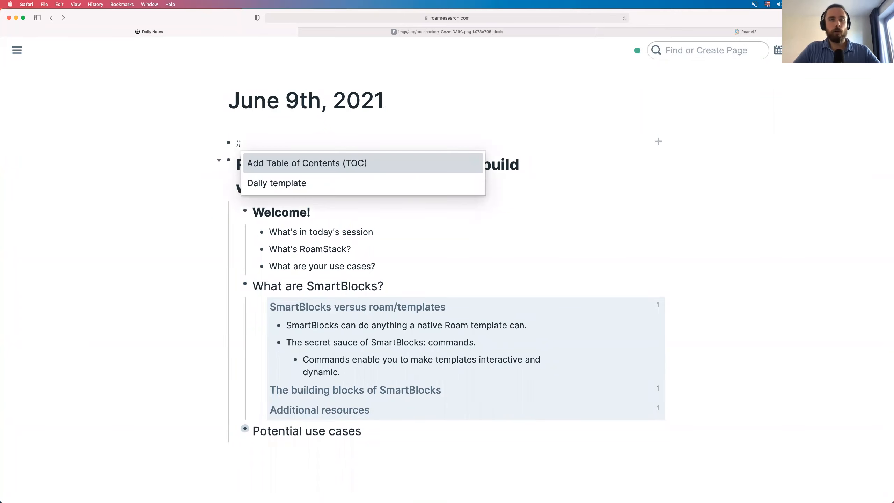
key("BackSpace")
key("BackSpace")
key("BackSpace")
left_click(140, 211)
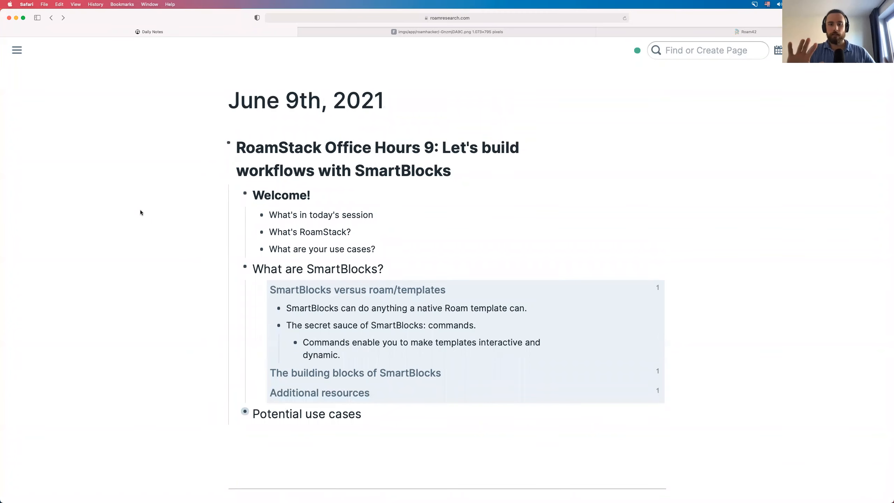
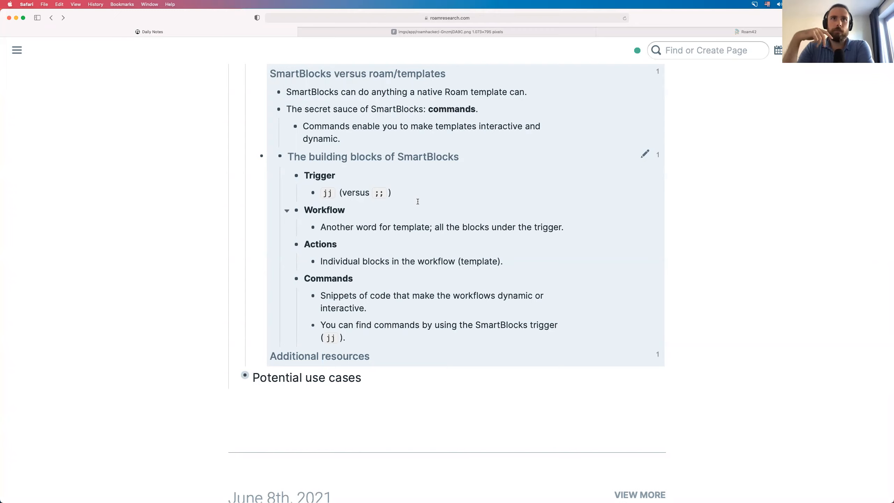
- Expand Additional resources to reveal its three RoamStack SmartBlocks links, then deselect them
left_click(267, 363)
left_click(271, 355)
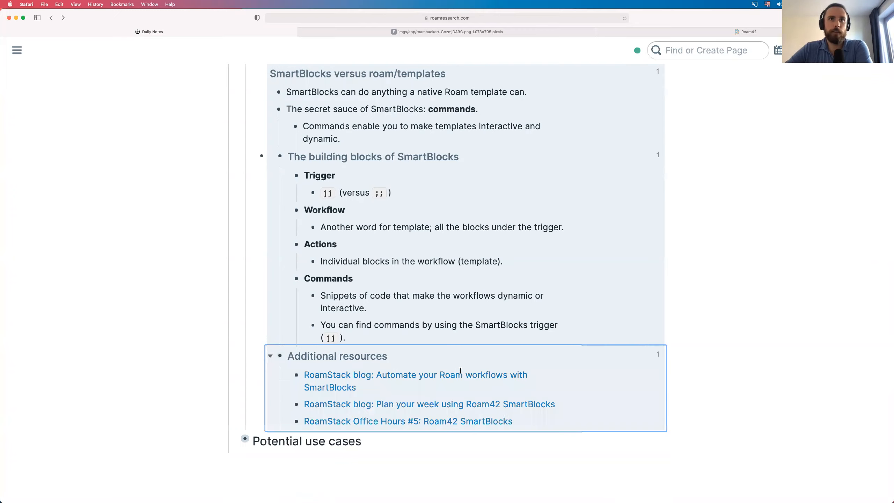
scroll(466, 385, "down", 3)
left_click_drag(538, 336, 315, 291)
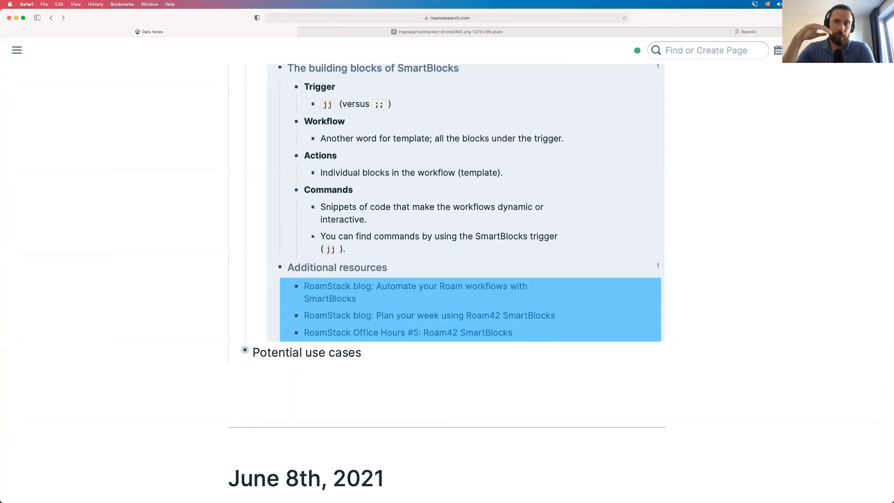
left_click(422, 392)
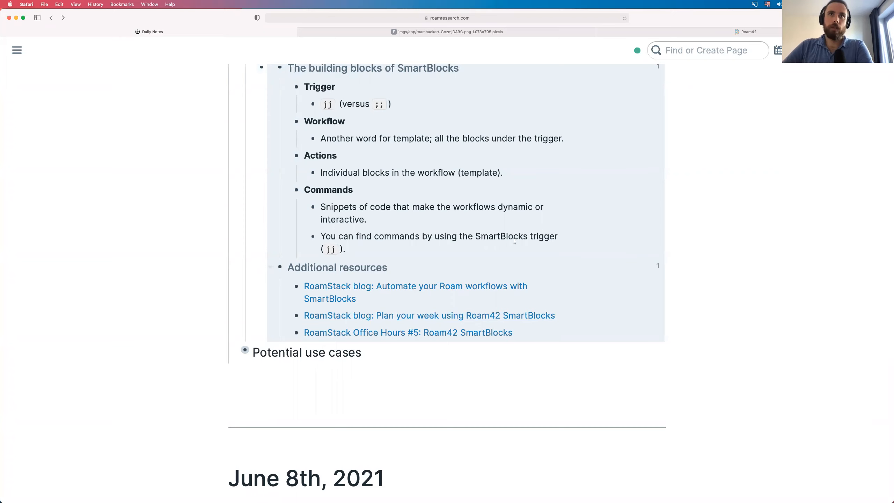
scroll(510, 238, "up", 1)
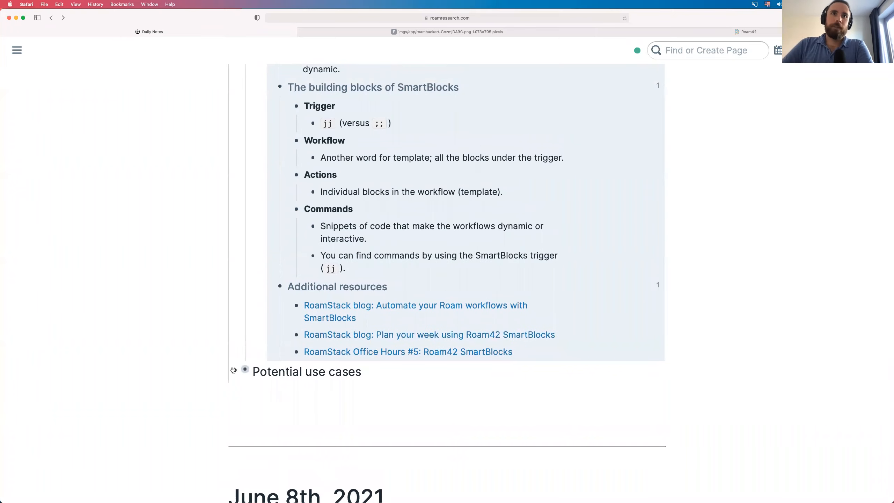
- Expand Potential use cases to show Daily structure, Weekly planning and Journaling ideas
left_click(234, 370)
scroll(140, 368, "down", 5)
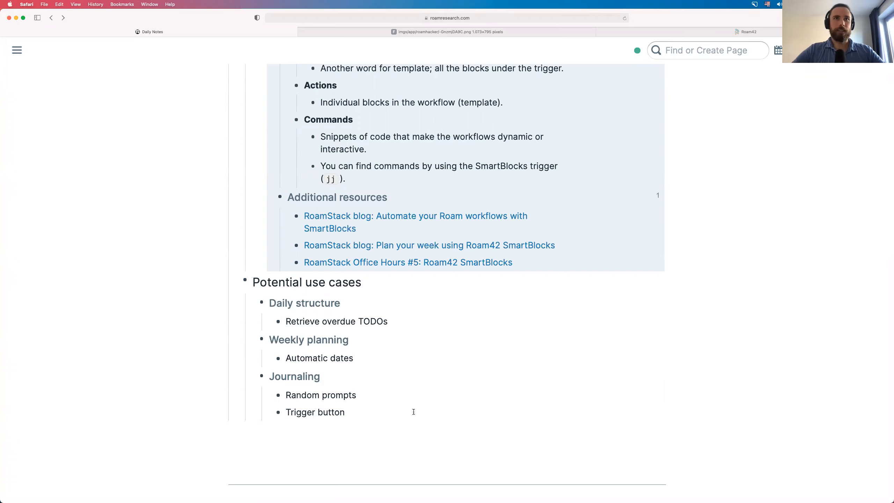
- Scroll through the June 9th SmartBlocks outline, from Welcome down to Potential use cases
scroll(413, 407, "up", 10)
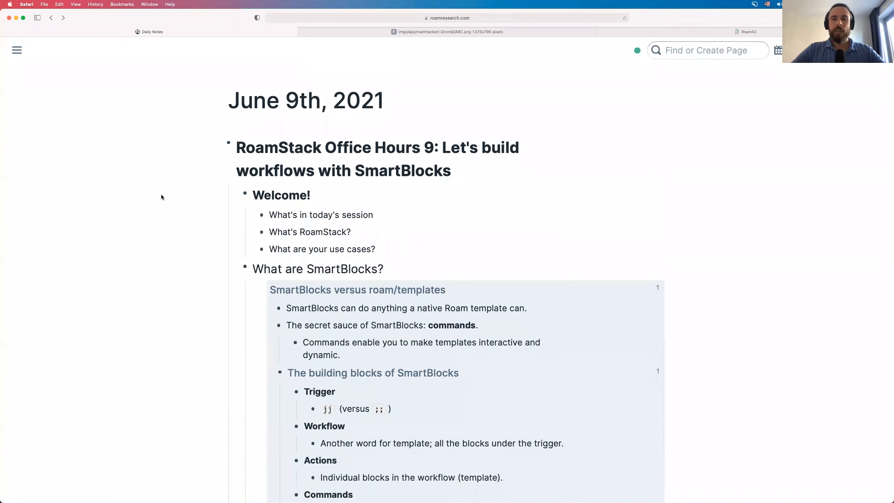
scroll(161, 197, "down", 2)
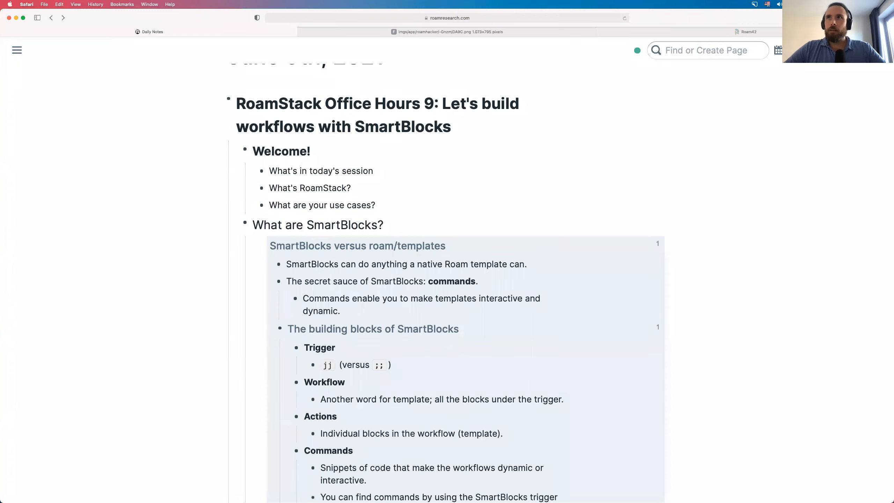
- Open the Roam42 Tutorials window listing the SmartBlocks tutorials
left_click(838, 50)
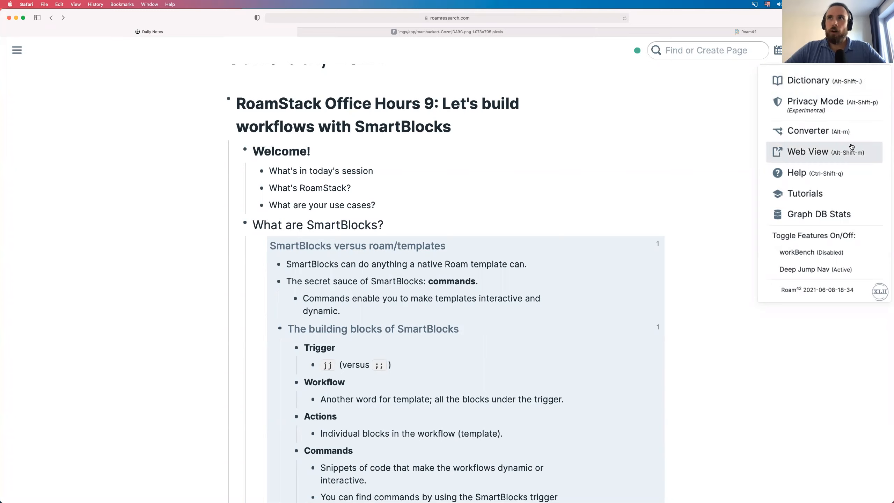
left_click(846, 197)
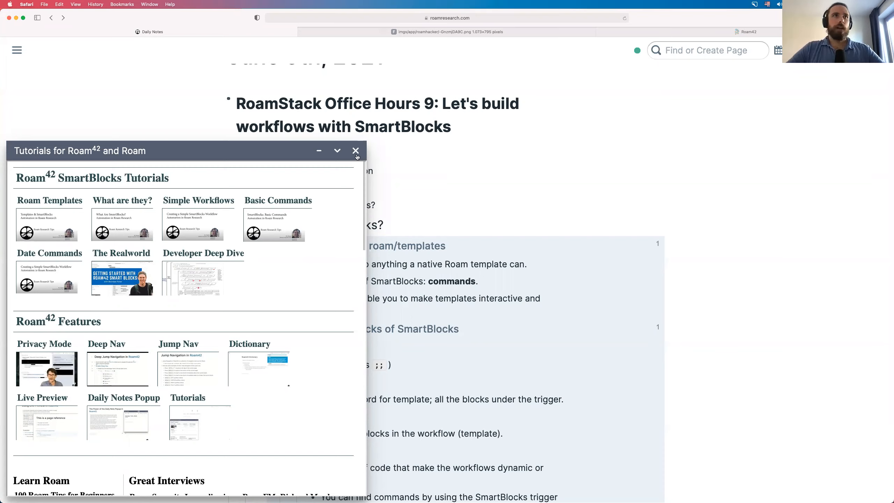
- View the SmartBlock command processing order diagram, then close its tab
left_click(360, 31)
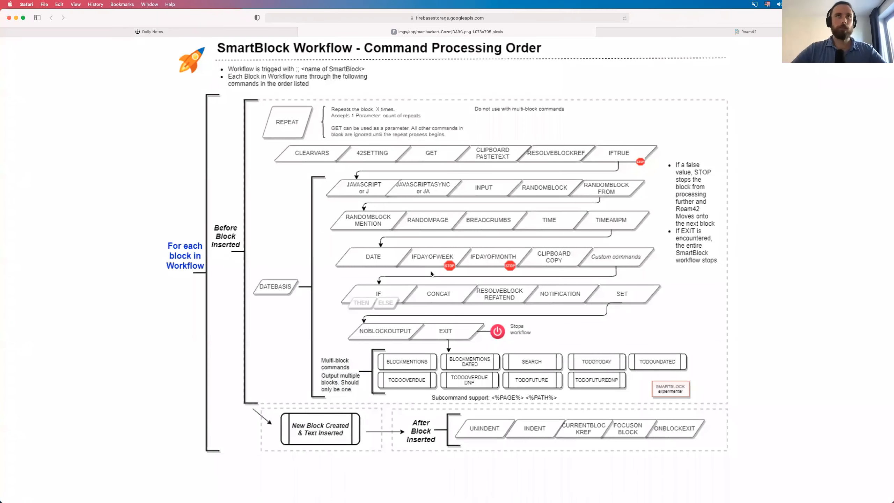
key("super+w")
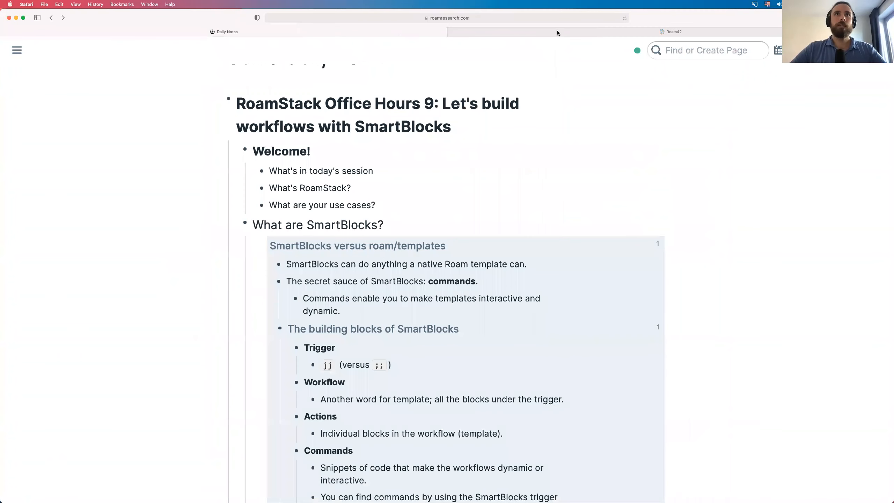
- Close the Roam42 documentation tab and open the Roam42 Quick Reference help
left_click(558, 32)
key("super+w")
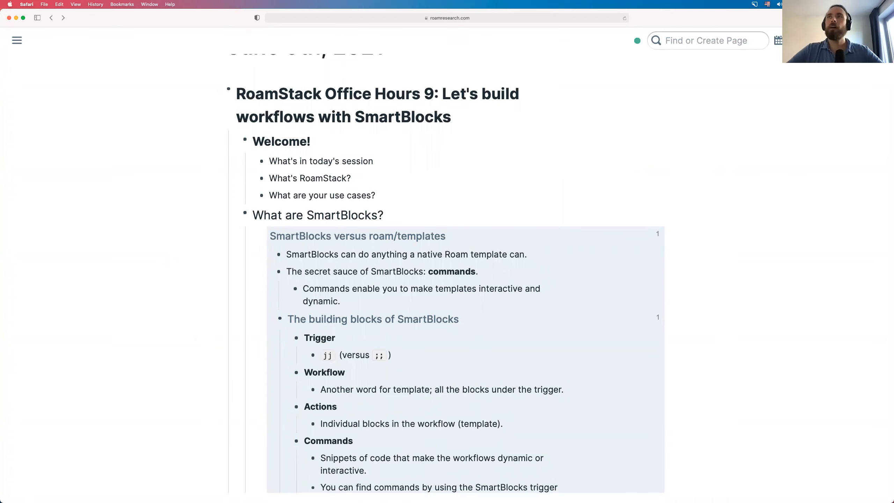
left_click(809, 40)
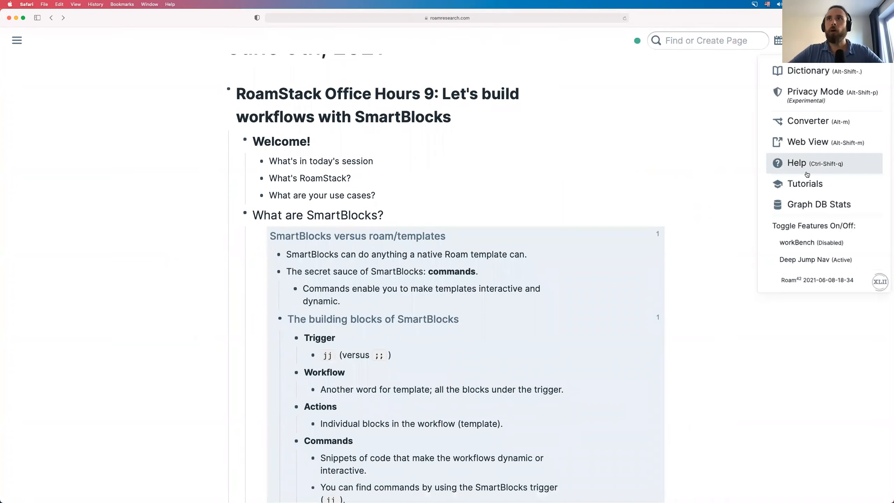
left_click(808, 170)
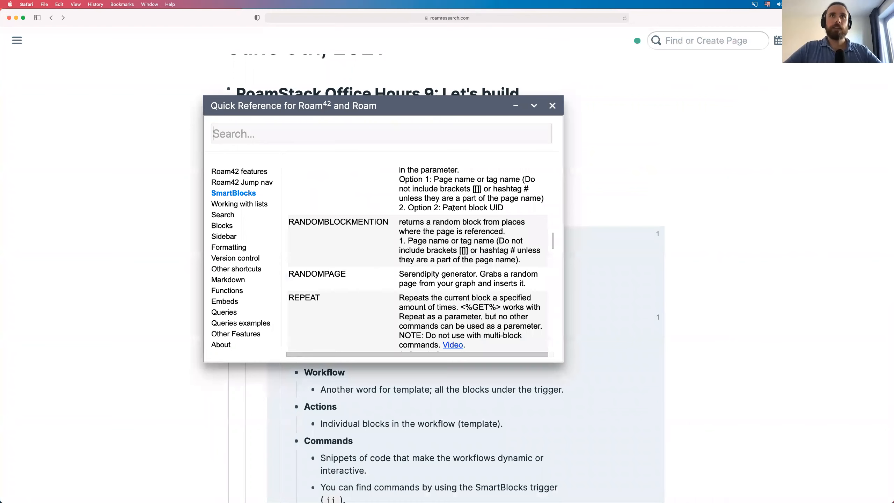
- Scroll the SmartBlocks command list up from RANDOMBLOCKMENTION to %42SETTING
scroll(453, 208, "up", 3)
scroll(454, 208, "up", 5)
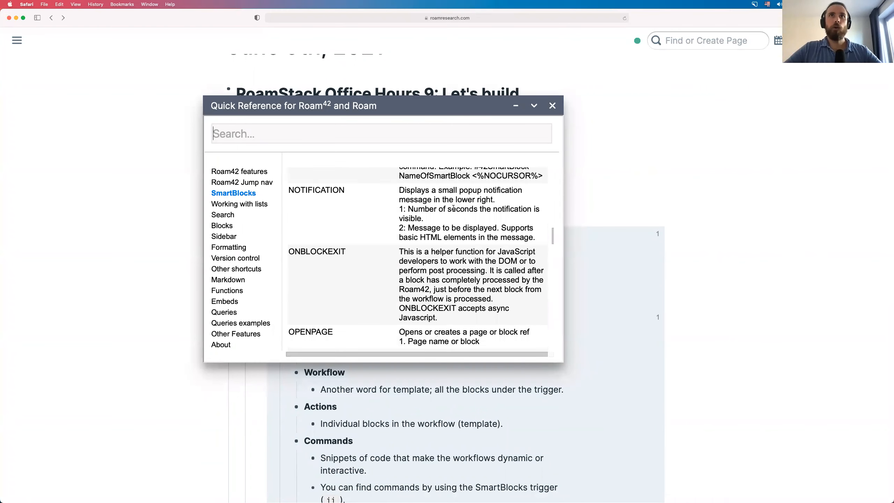
scroll(454, 207, "up", 5)
scroll(454, 208, "up", 5)
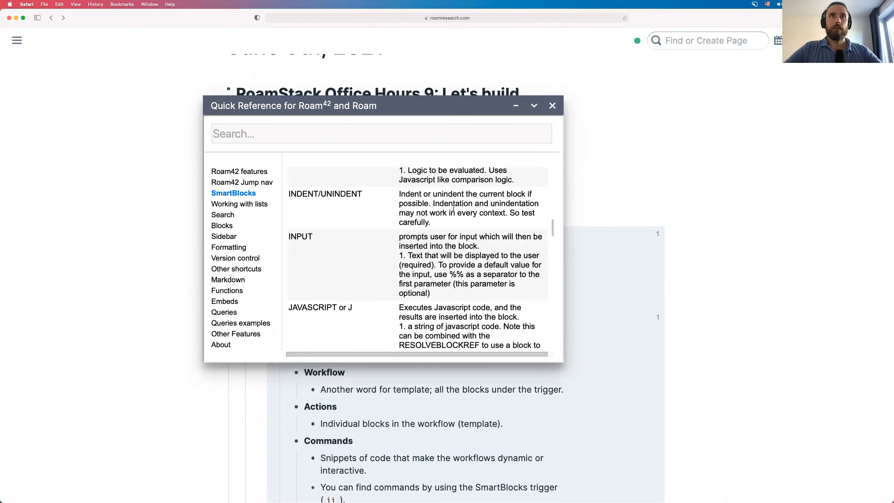
scroll(454, 208, "up", 5)
scroll(454, 207, "up", 5)
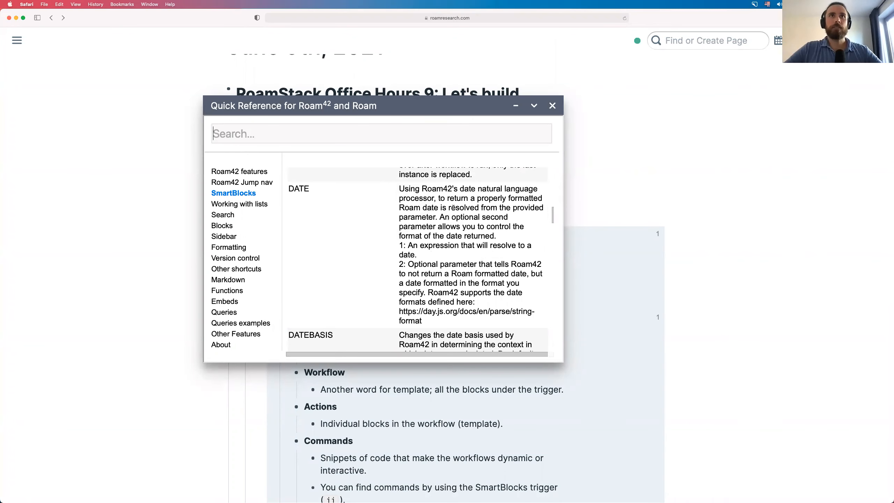
scroll(454, 207, "up", 3)
scroll(454, 208, "up", 5)
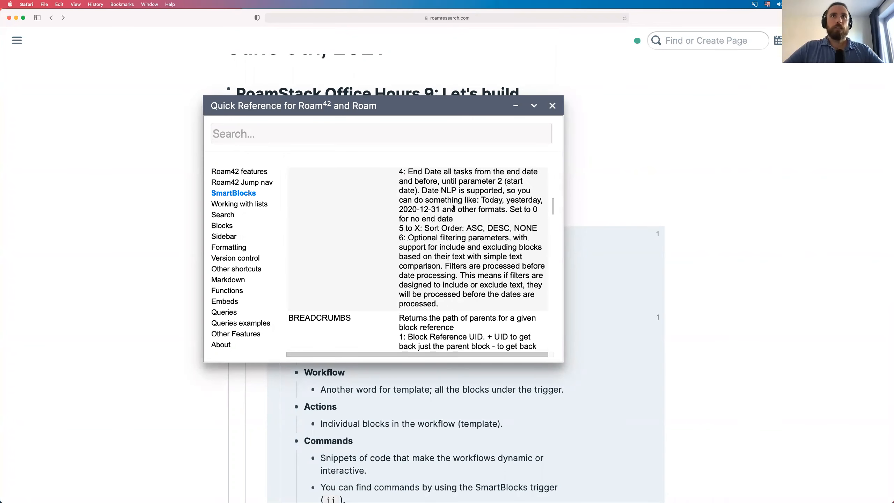
scroll(453, 208, "up", 6)
scroll(453, 208, "up", 1)
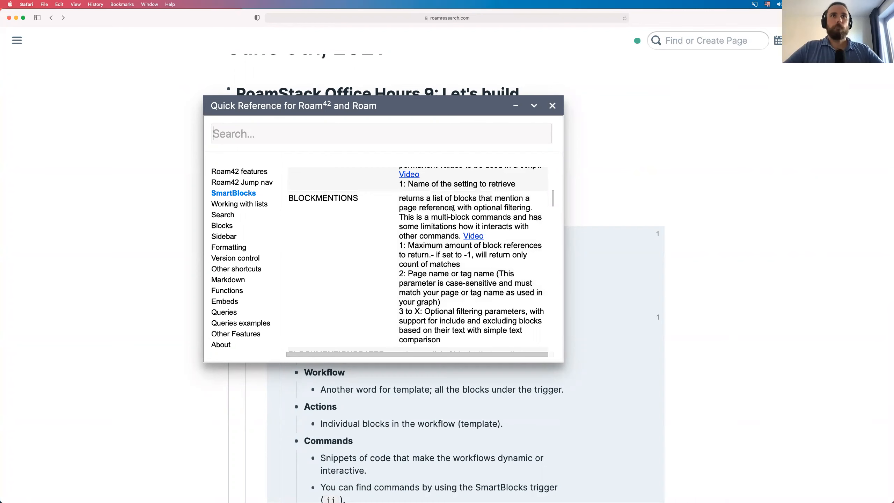
scroll(454, 207, "up", 5)
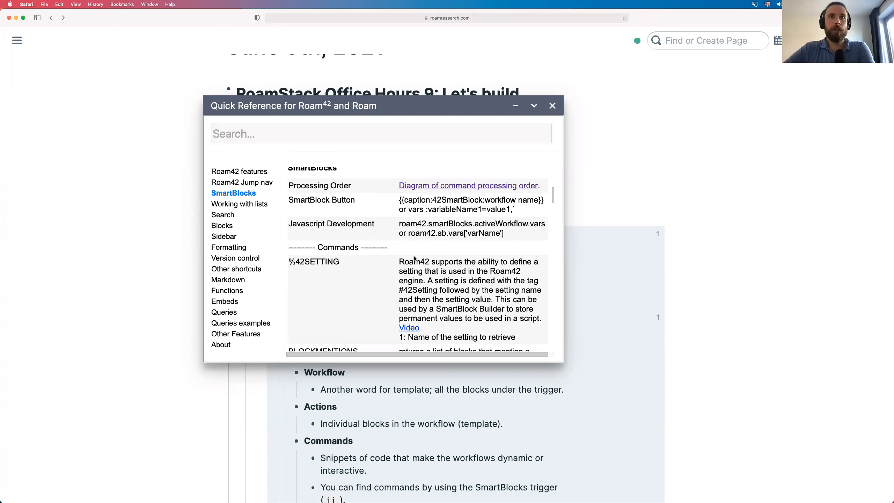
scroll(372, 238, "down", 1)
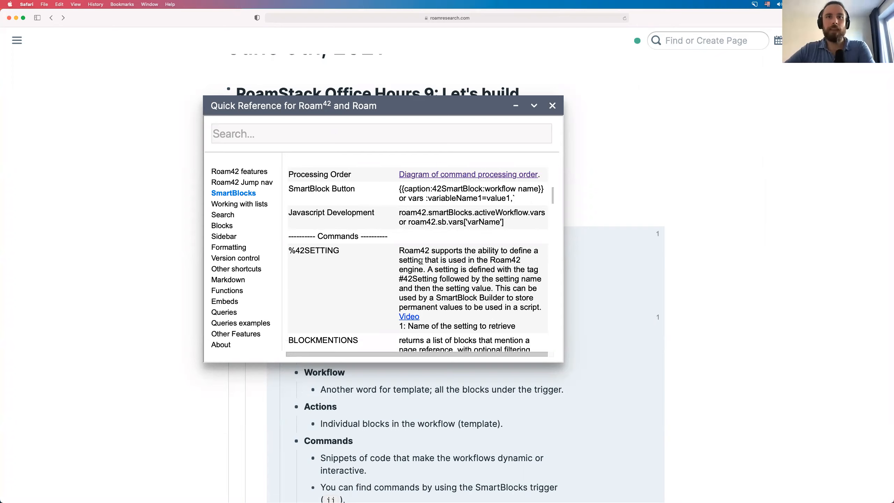
scroll(421, 261, "down", 1)
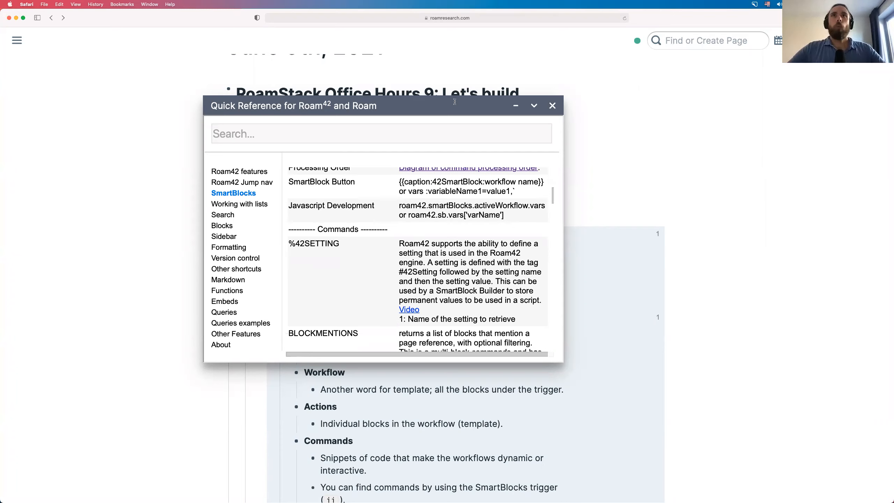
- Dock the Quick Reference bottom-right, select the Office Hours 9 block, and search pages for '4'
left_click(794, 364)
key("ctrl+shift+q")
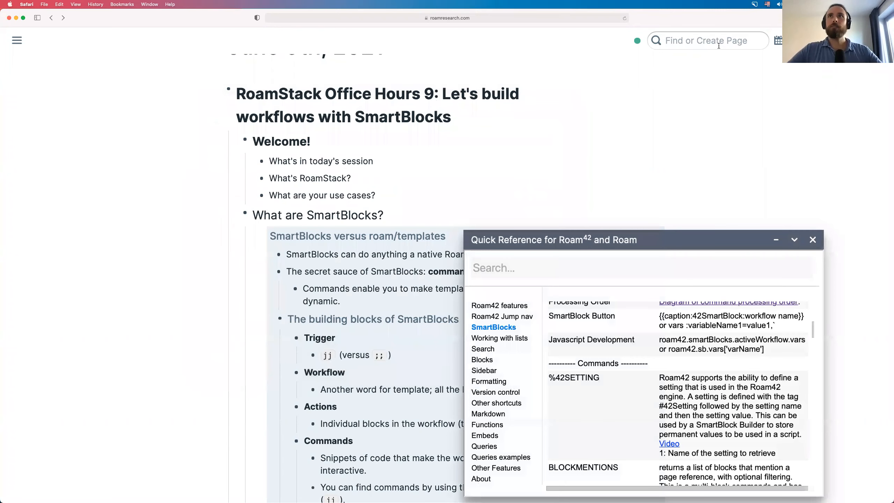
key("Tab")
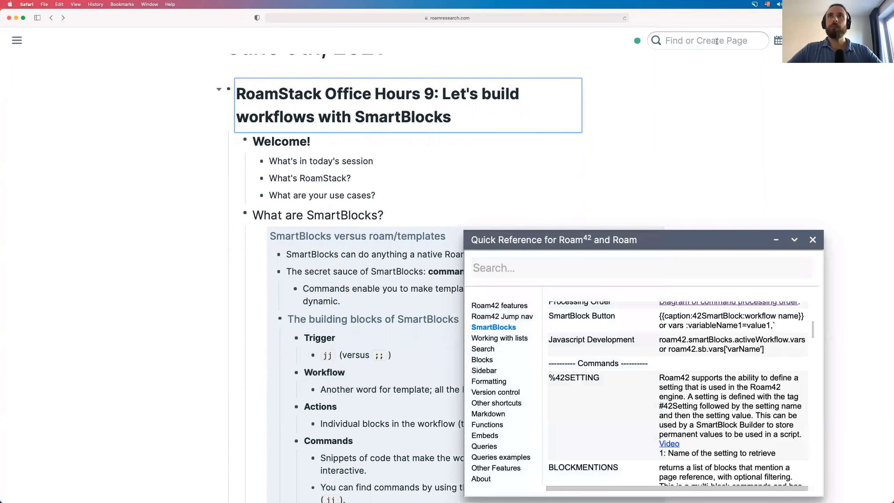
key("Escape")
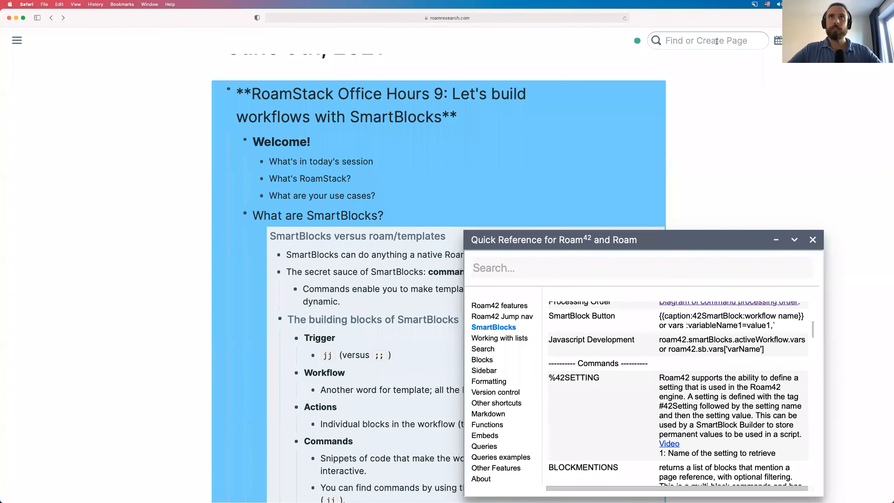
left_click(717, 42)
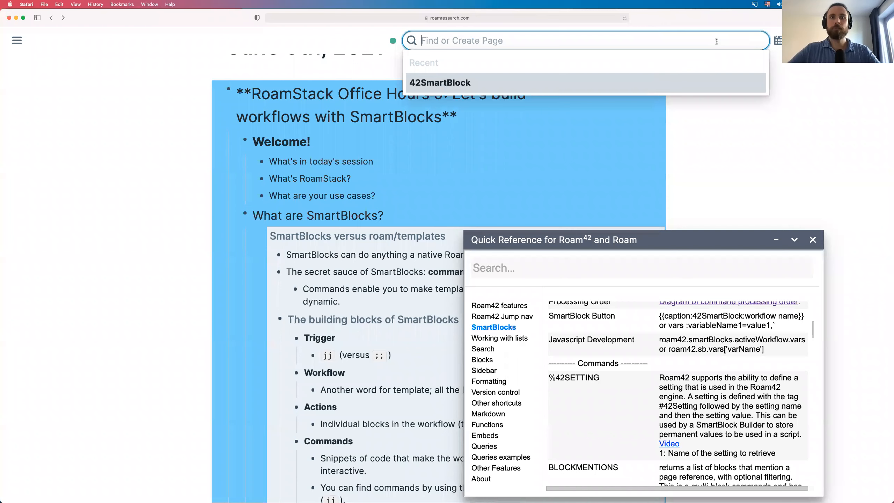
type("4")
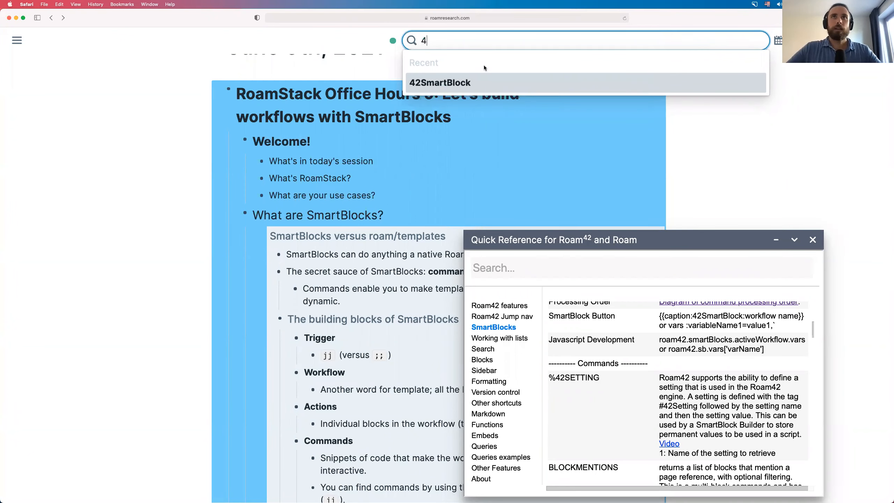
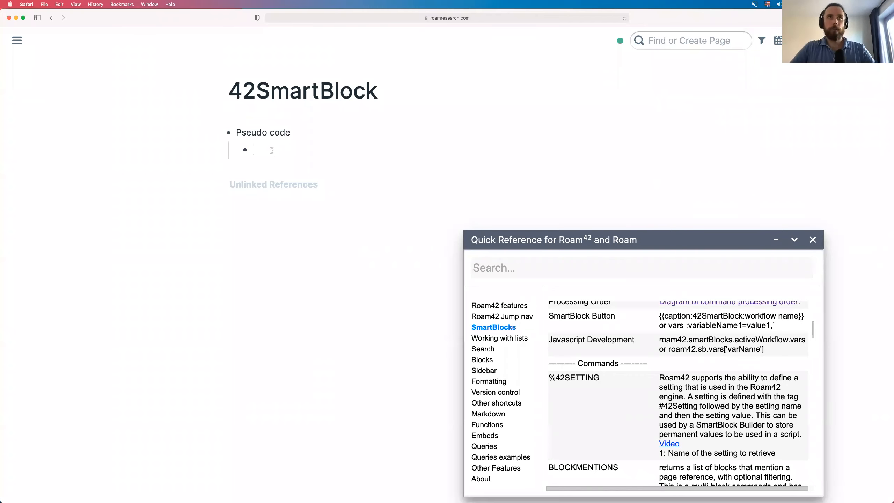
- Type 'Enter a page (fixed or dynamic)' and 'Retrieve blocks that meet a condition', with 'Turn into block refs' nested under it
type("Enter a page ")
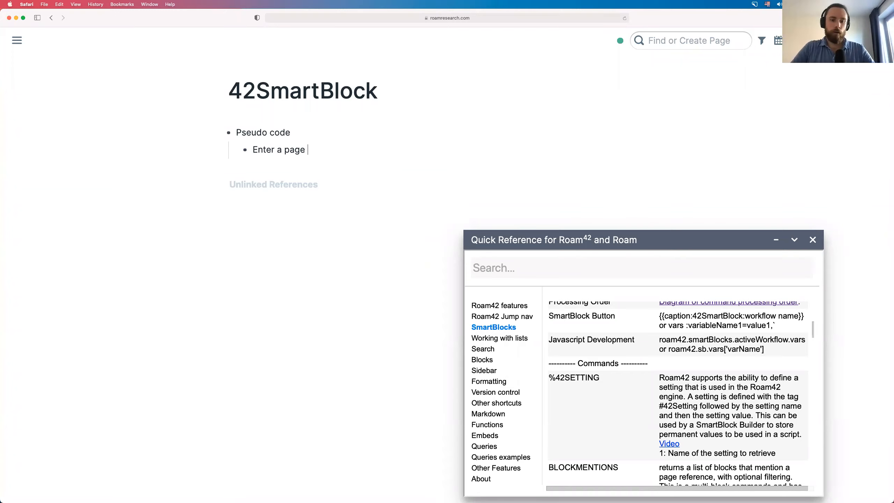
type("(fixed or")
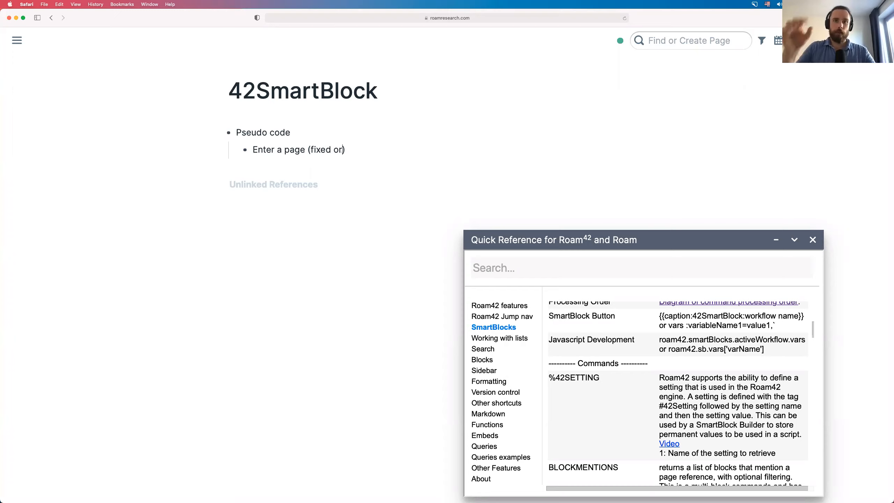
type(" dynamic")
key("Return")
type("Retrieve blocks")
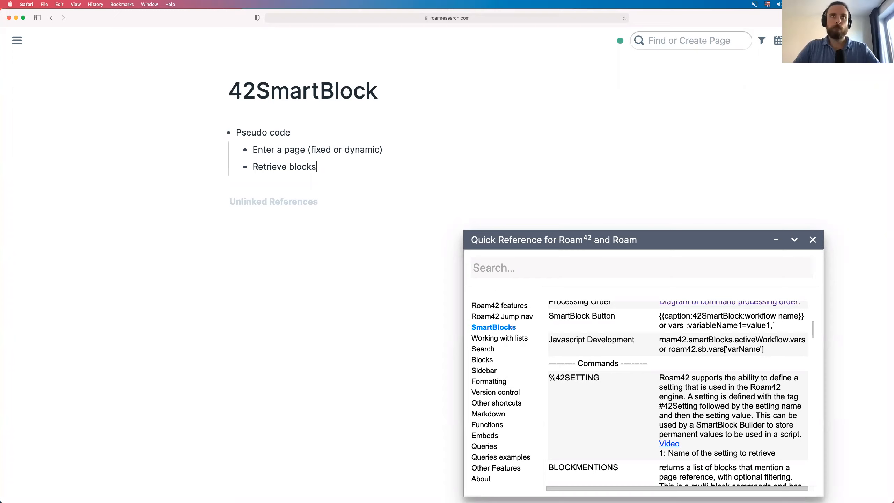
type(" that meet a condition")
key("Return")
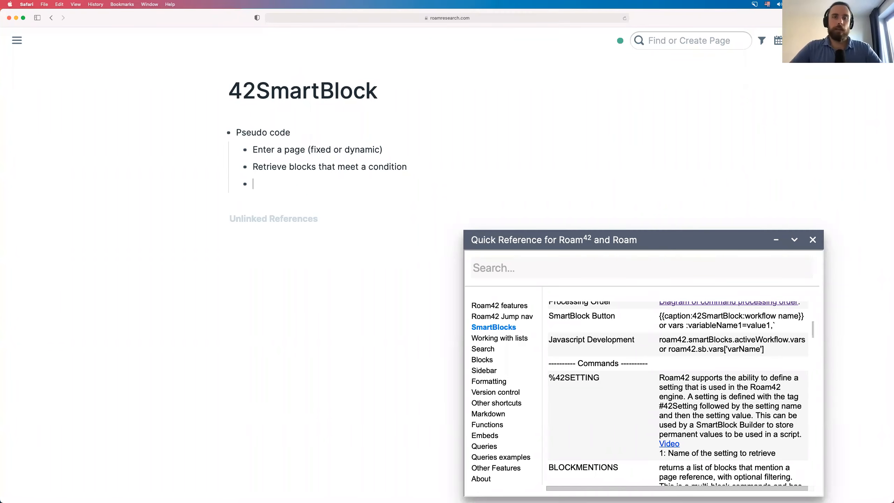
key("Tab")
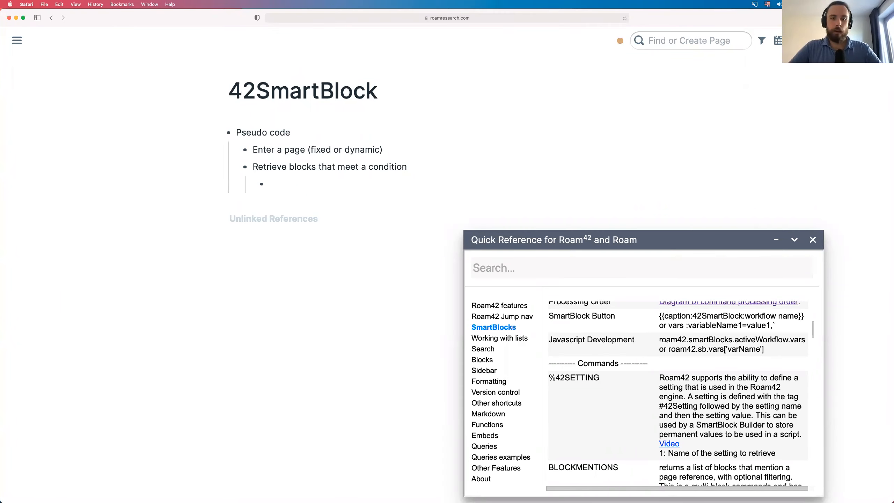
type("Turn")
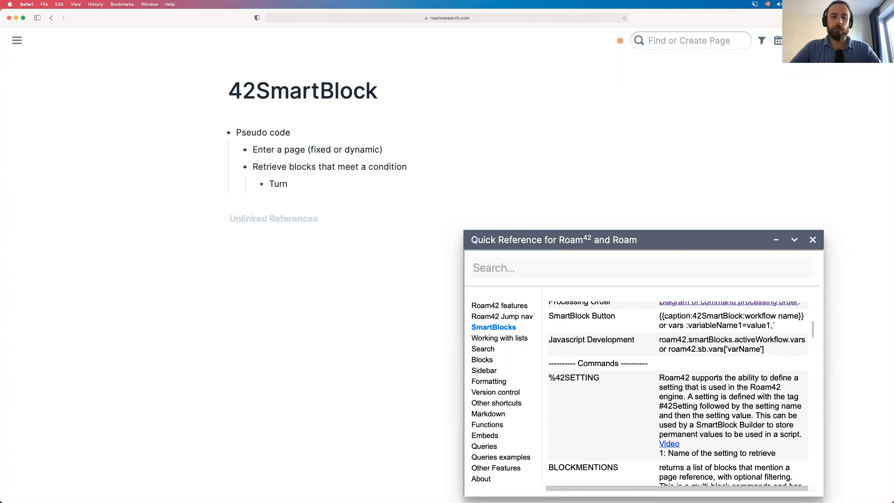
type(" into block refs")
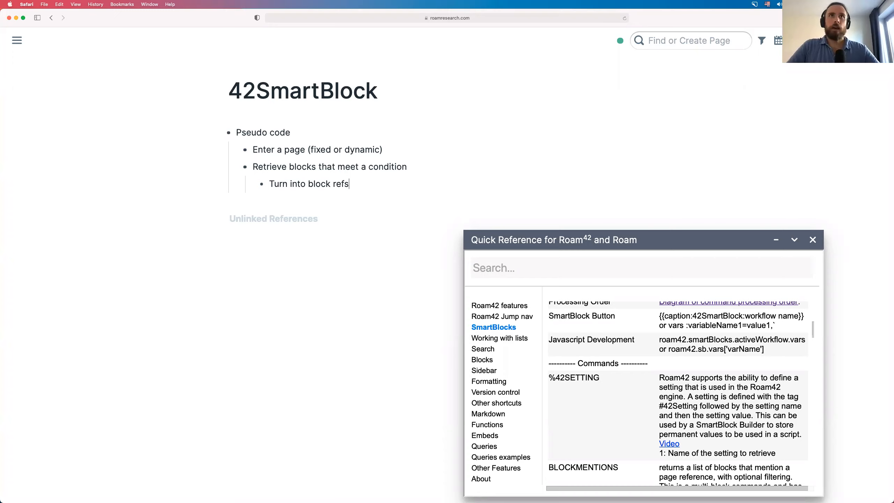
- Add a 'Specific condition' step with nested 'Date' and 'Link' child bullets
key("Return")
key("shift+Tab")
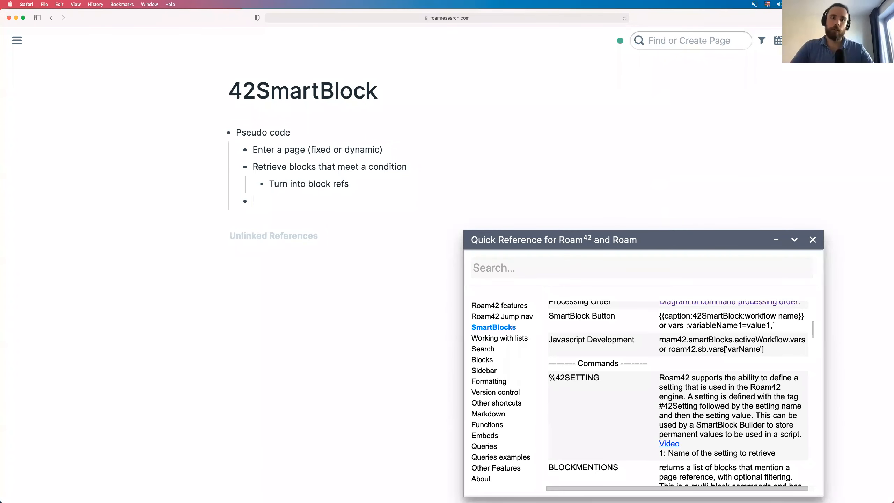
type("Specific")
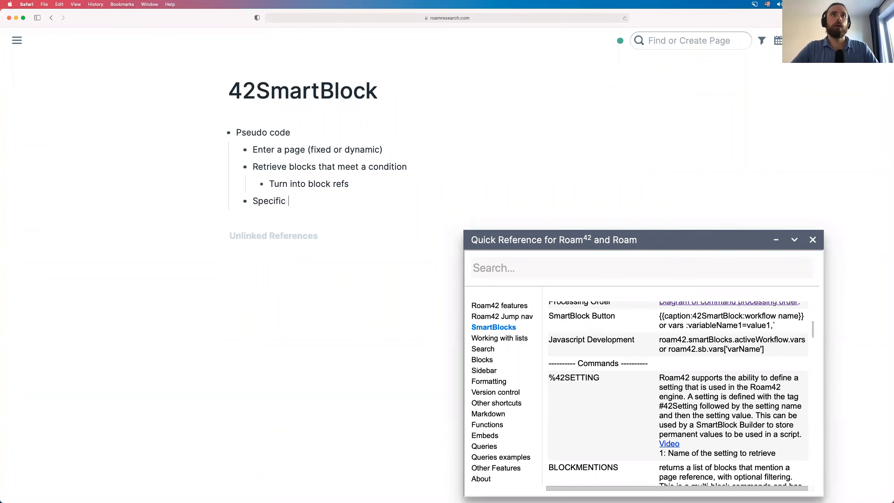
type(" condition")
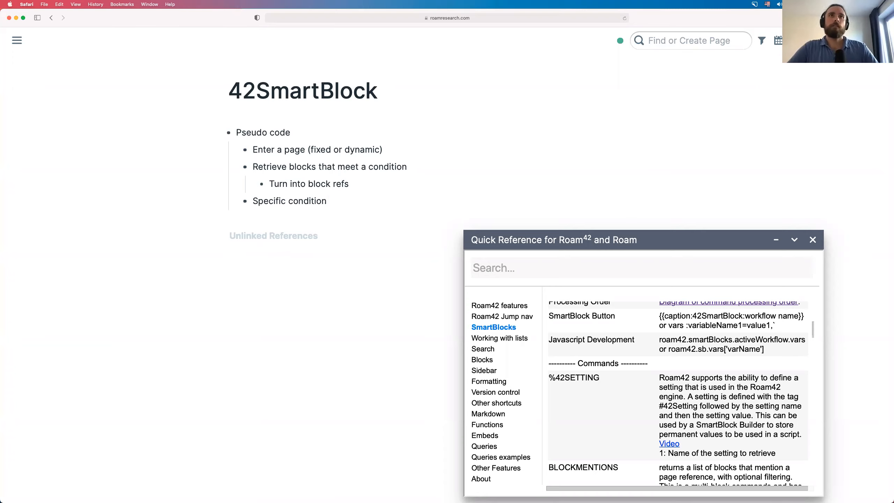
key("Tab")
key("Return")
key("shift+Tab")
left_click(324, 205)
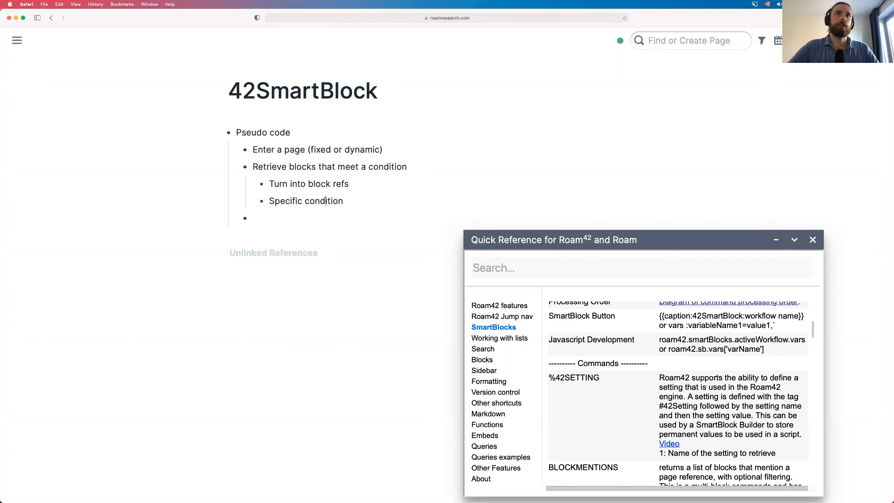
key("shift+Tab")
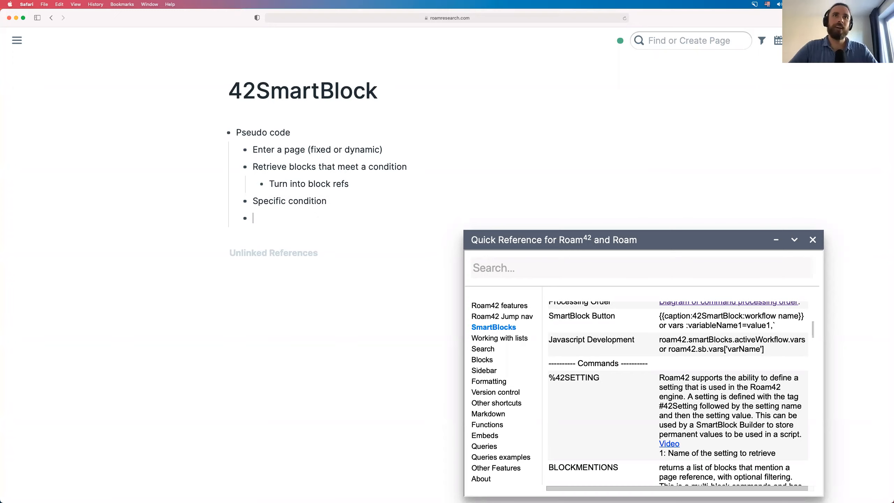
key("Tab")
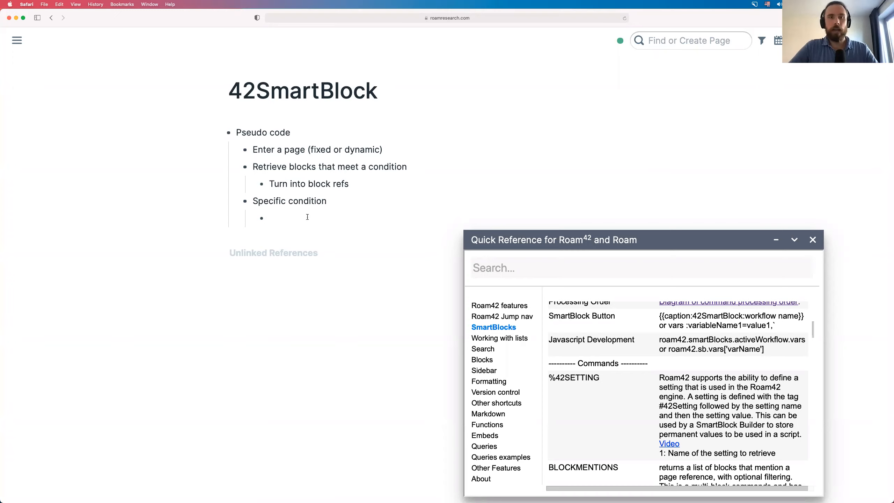
type("Date")
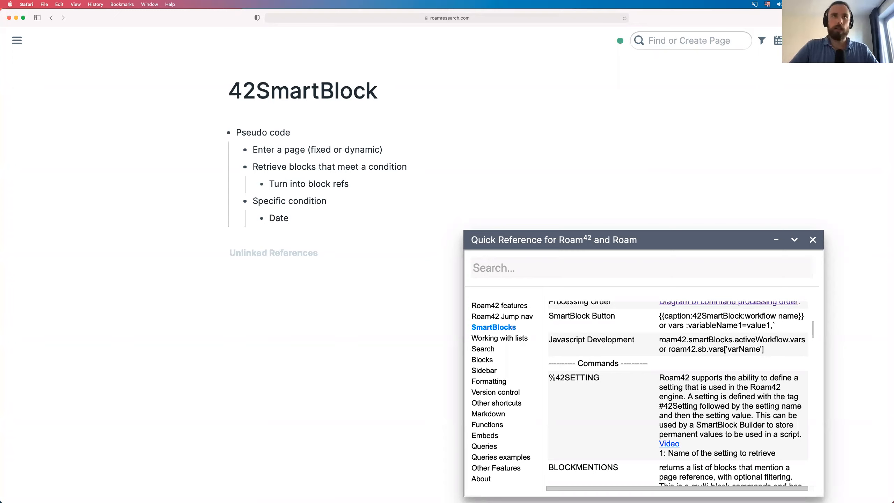
key("Return")
type("Link")
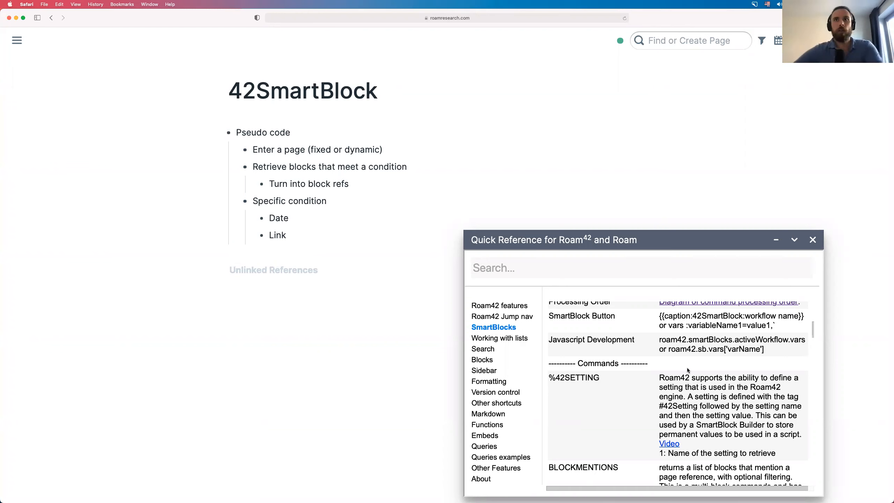
scroll(684, 373, "down", 3)
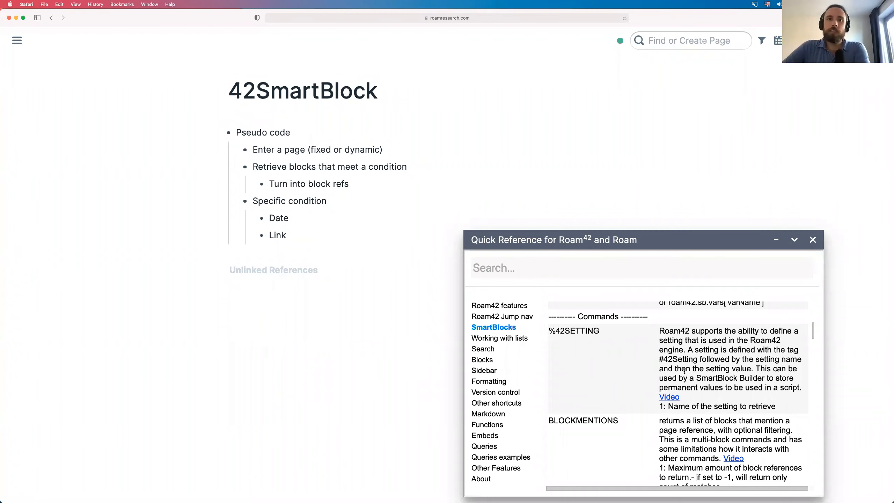
scroll(684, 371, "down", 1)
scroll(684, 371, "down", 1)
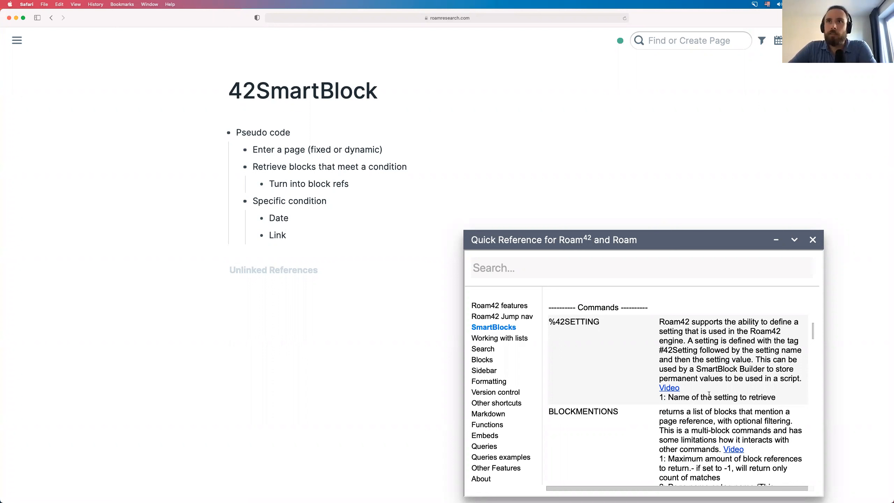
scroll(708, 394, "down", 3)
scroll(740, 322, "down", 2)
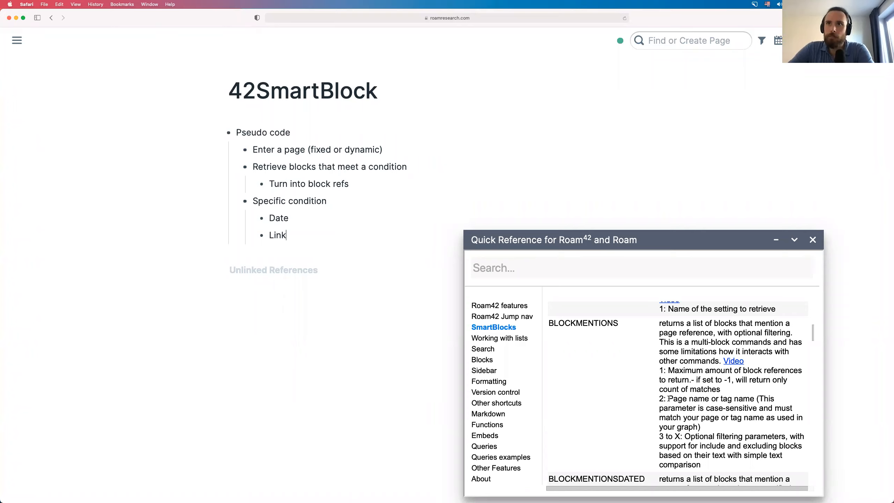
left_click_drag(667, 398, 744, 399)
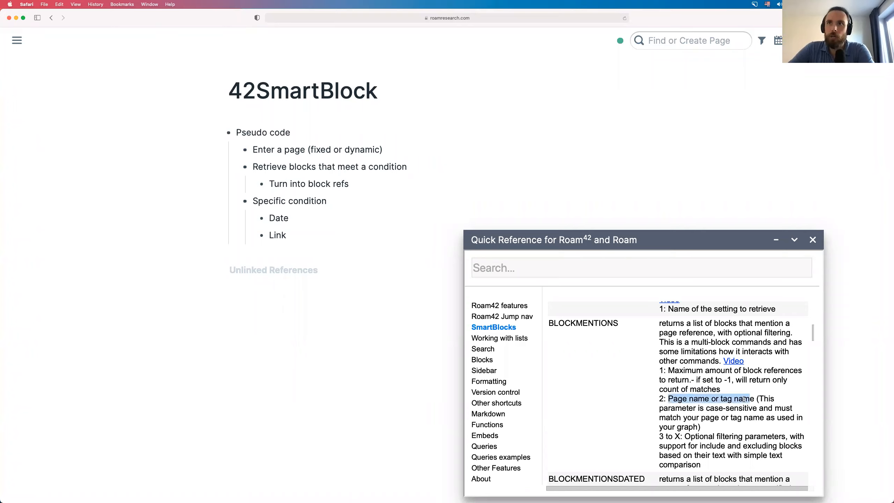
left_click(733, 414)
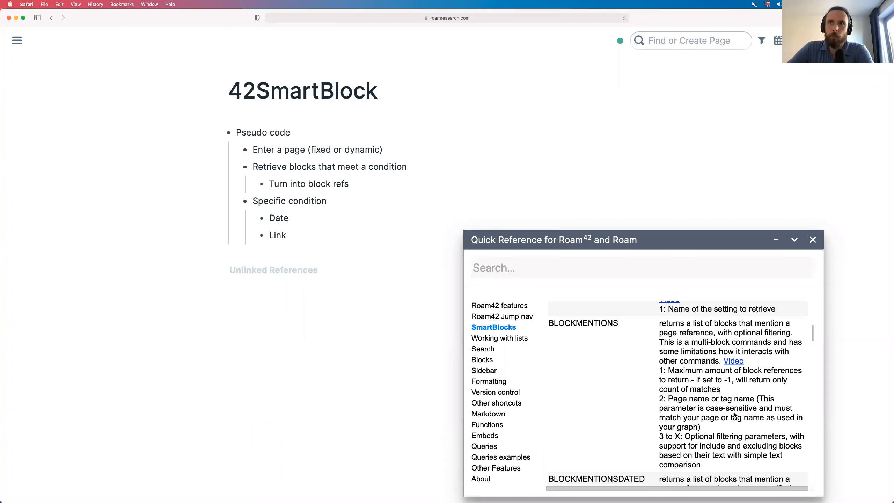
scroll(734, 413, "down", 1)
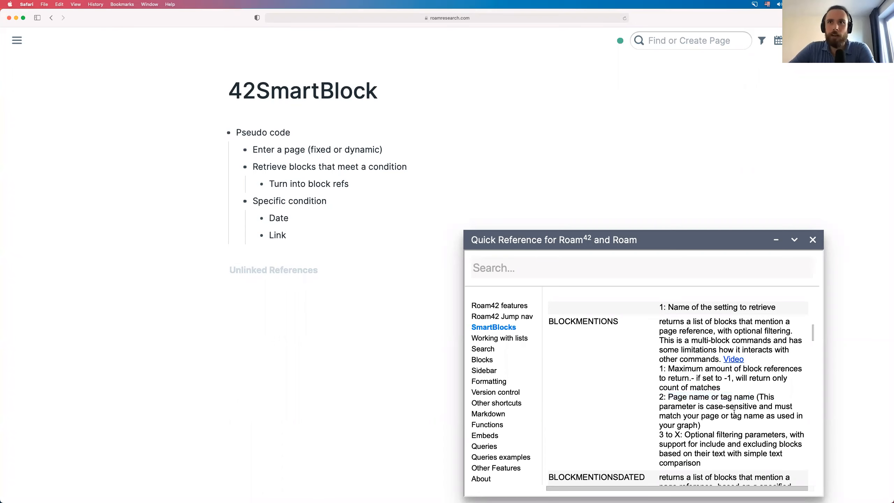
scroll(734, 412, "down", 2)
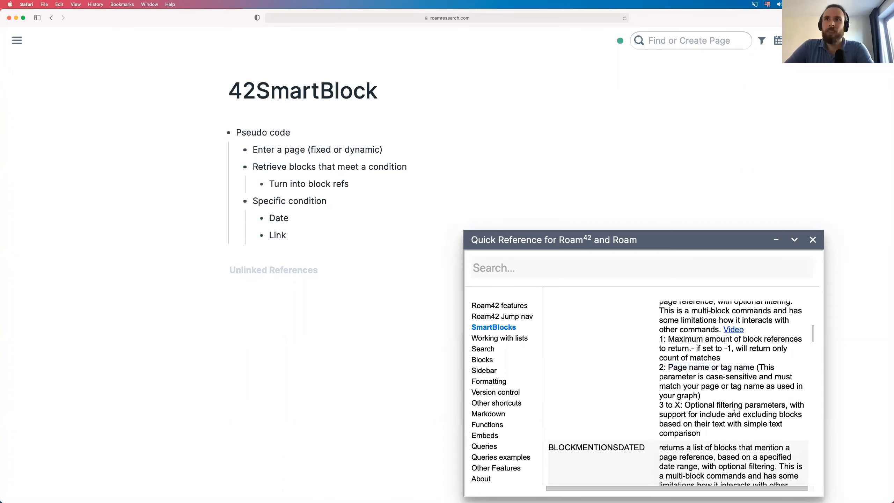
scroll(734, 413, "down", 4)
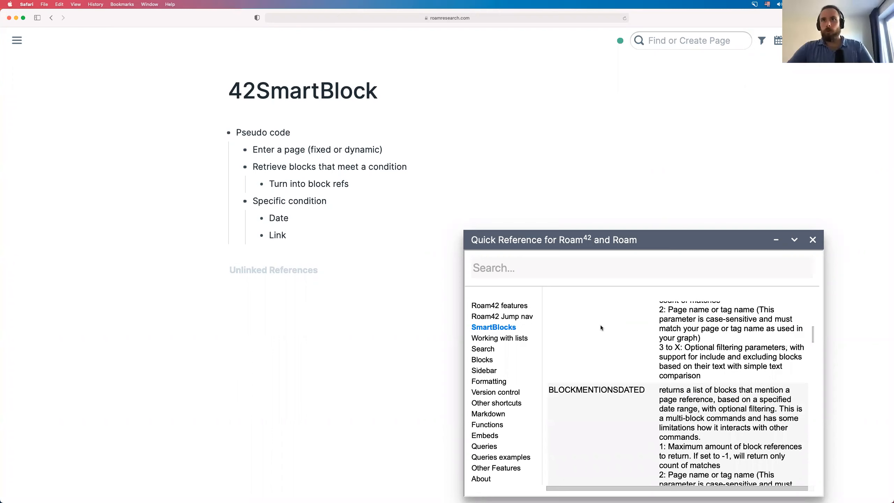
scroll(601, 328, "up", 8)
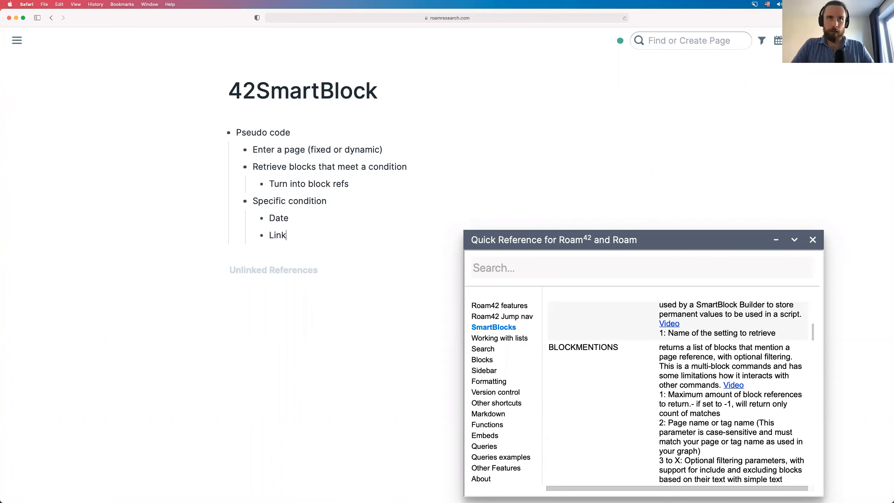
- Add a top-level 'Useful commands' bullet with BLOCKMENTIONS nested under it and an empty bullet below
key("Return")
key("shift+Tab")
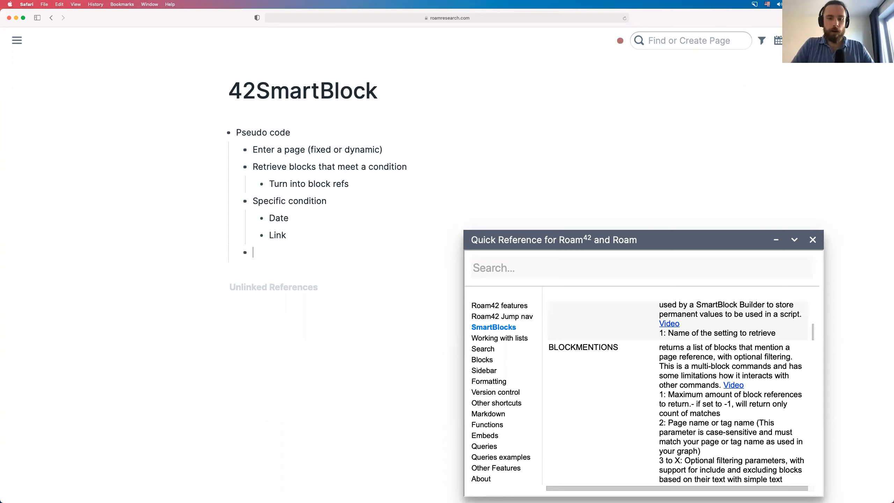
type("Us")
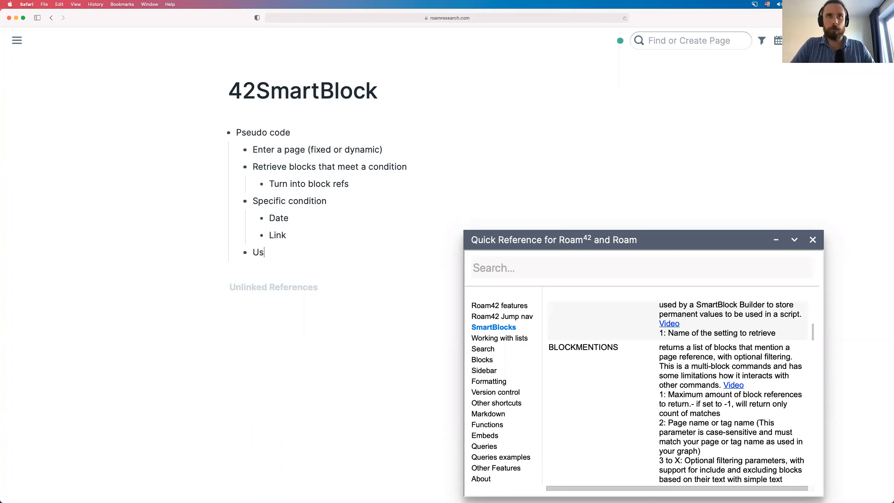
type("eful command")
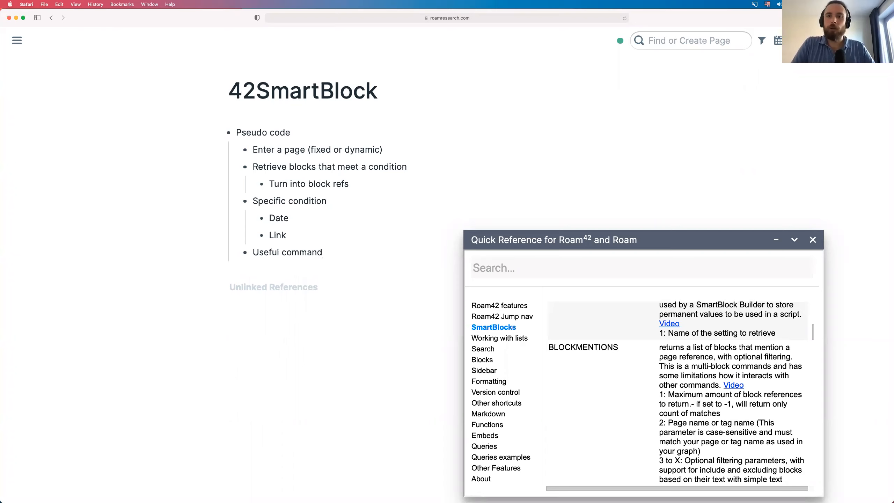
type("s")
key("Return")
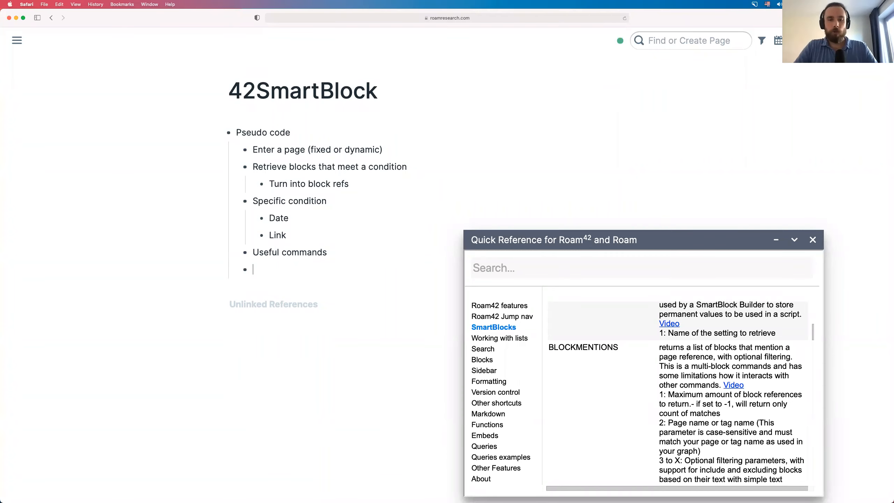
key("Tab")
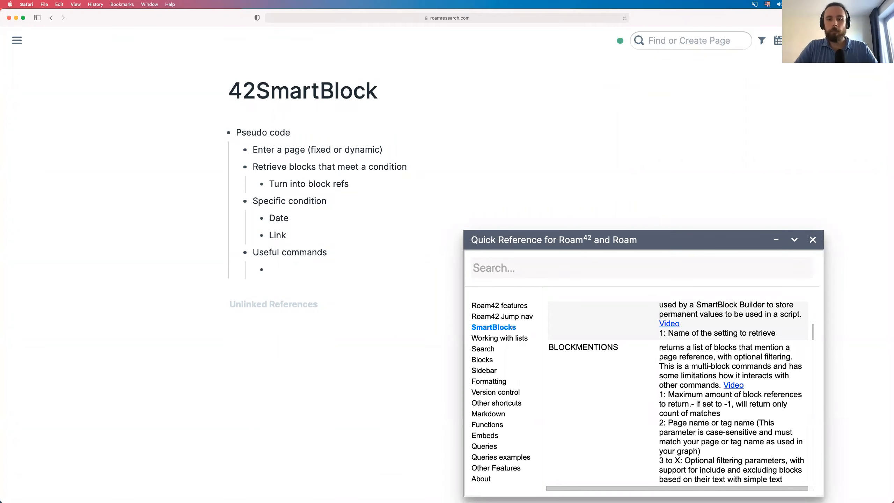
type("BLOCKMENT")
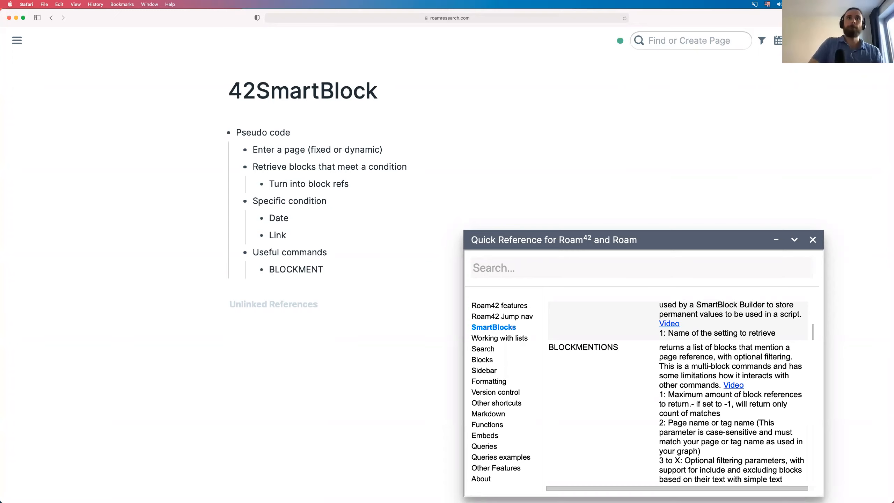
type("IONS")
key("Return")
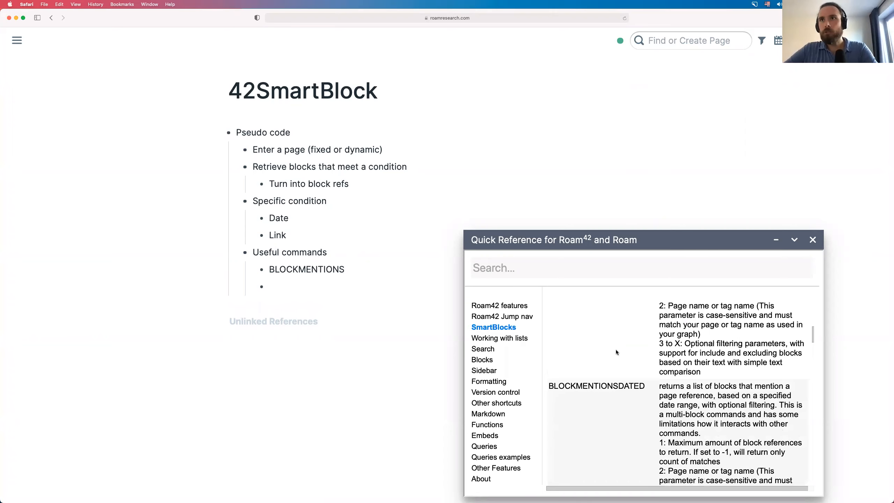
scroll(616, 349, "down", 2)
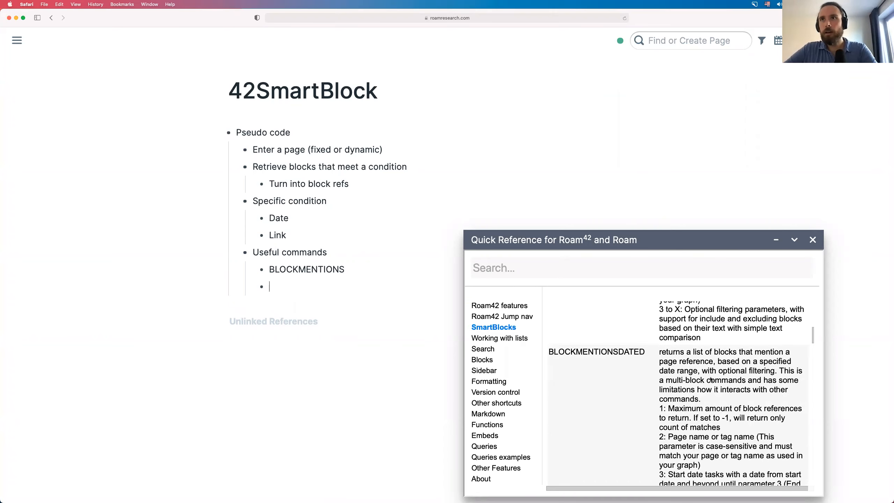
scroll(680, 347, "down", 1)
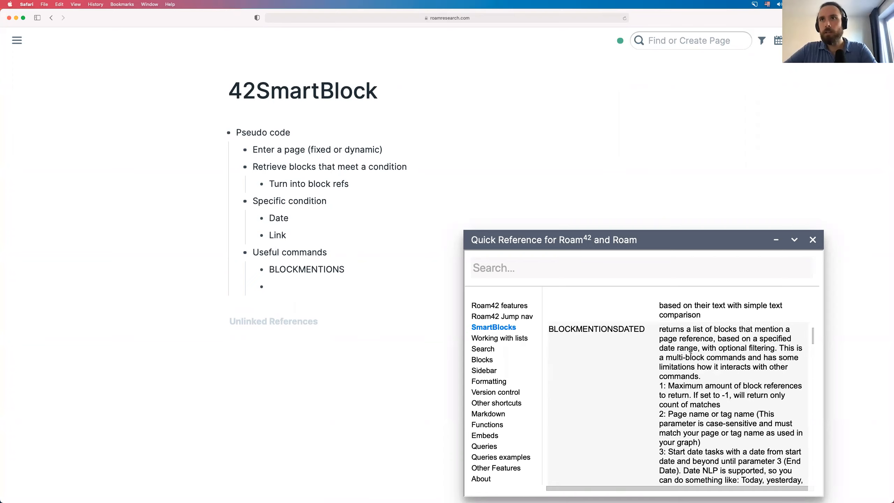
scroll(690, 350, "down", 1)
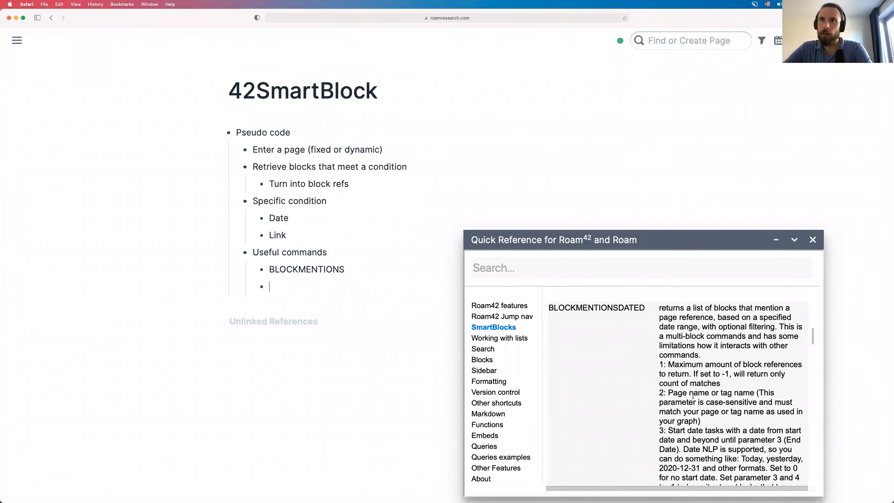
- Enter BLOCKMENTIONSDATED as the second useful command, below BLOCKMENTIONS
scroll(693, 395, "down", 2)
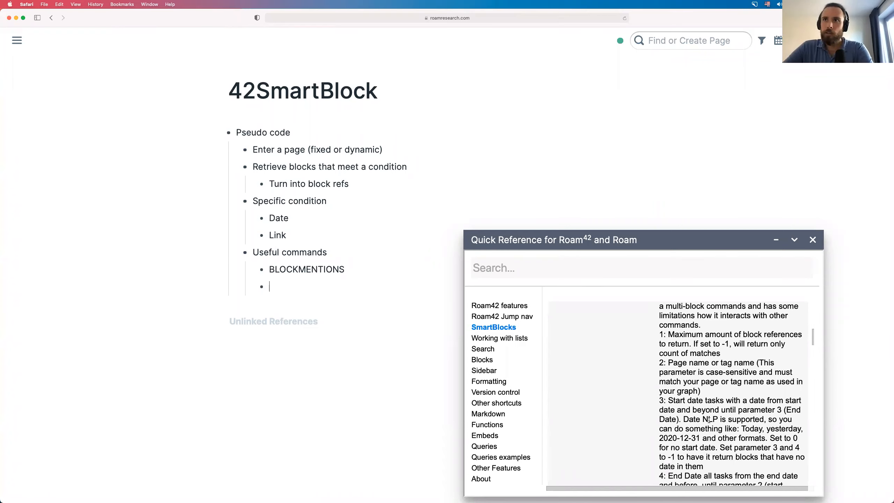
scroll(739, 396, "down", 1)
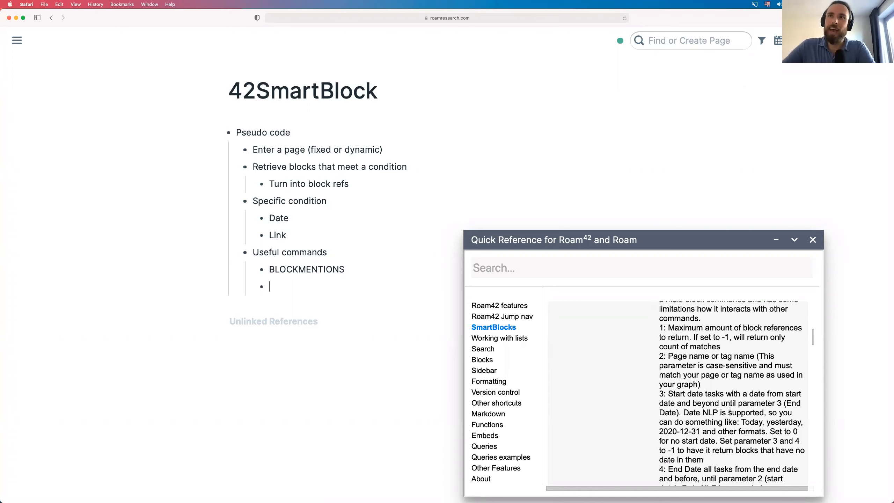
scroll(730, 408, "down", 4)
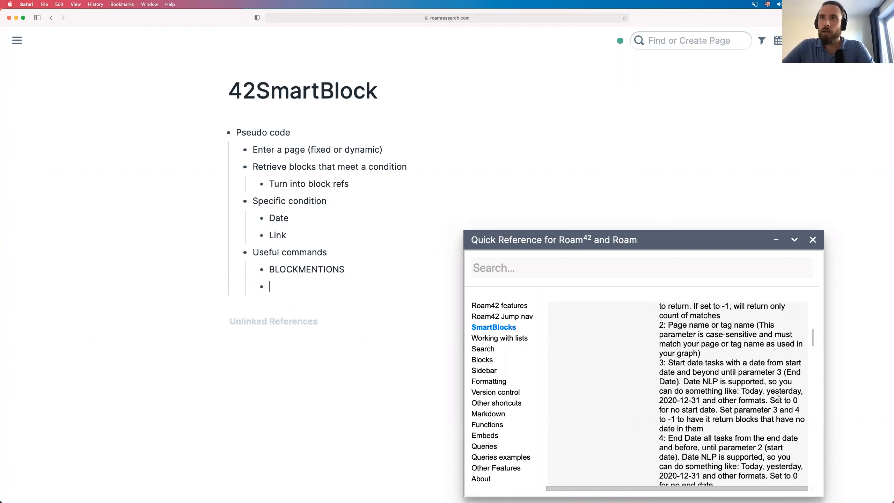
scroll(673, 389, "down", 4)
scroll(730, 396, "down", 3)
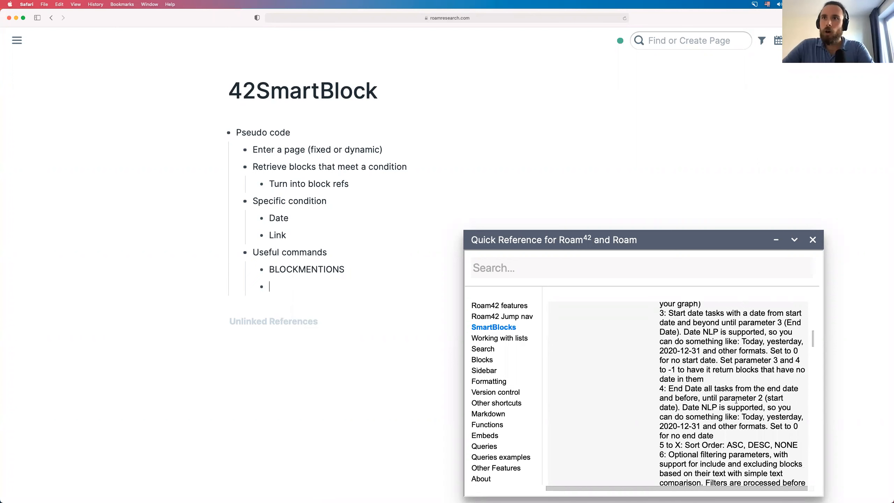
scroll(767, 429, "down", 4)
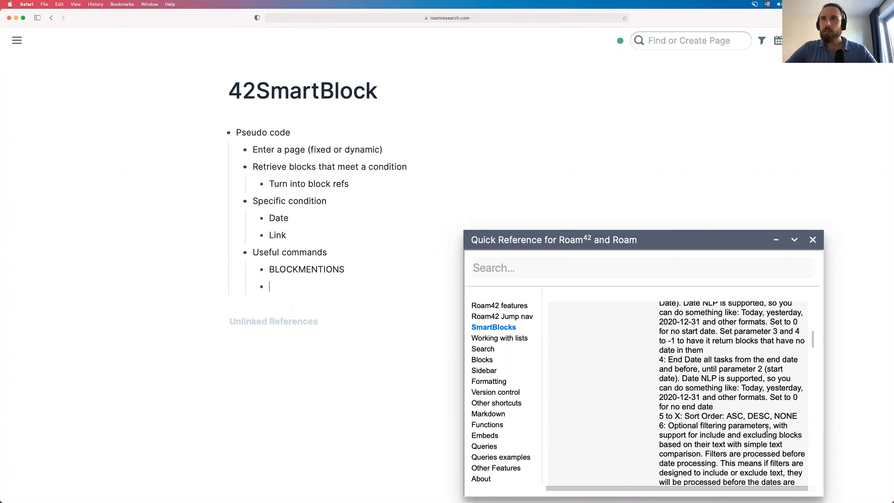
scroll(766, 429, "up", 10)
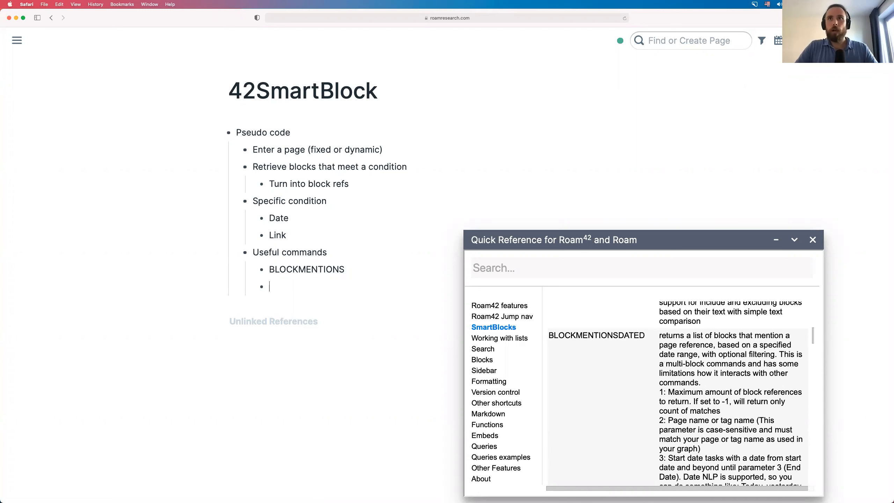
type("BLOCKMENTIONSDATED")
- Scroll the Quick Reference through BLOCKMENTIONSDATED's parameters and the commands that follow it
scroll(664, 381, "down", 4)
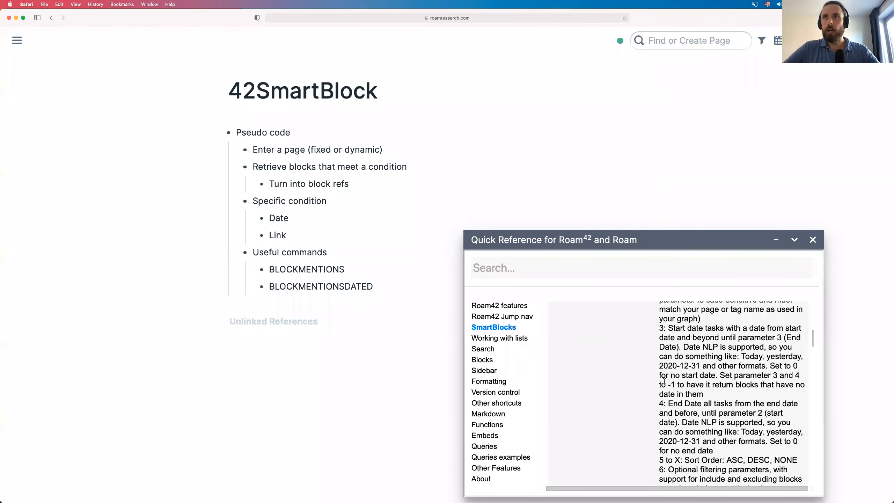
scroll(664, 381, "down", 3)
scroll(664, 381, "up", 3)
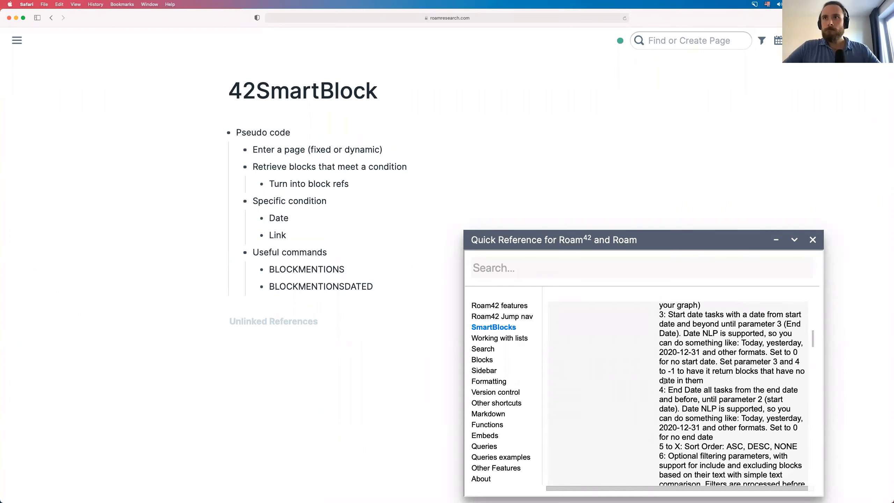
scroll(664, 381, "up", 1)
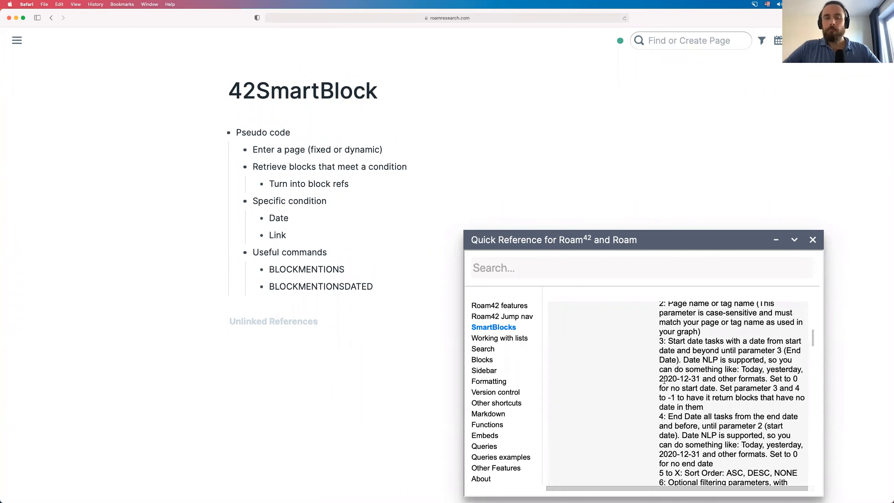
scroll(664, 381, "down", 1)
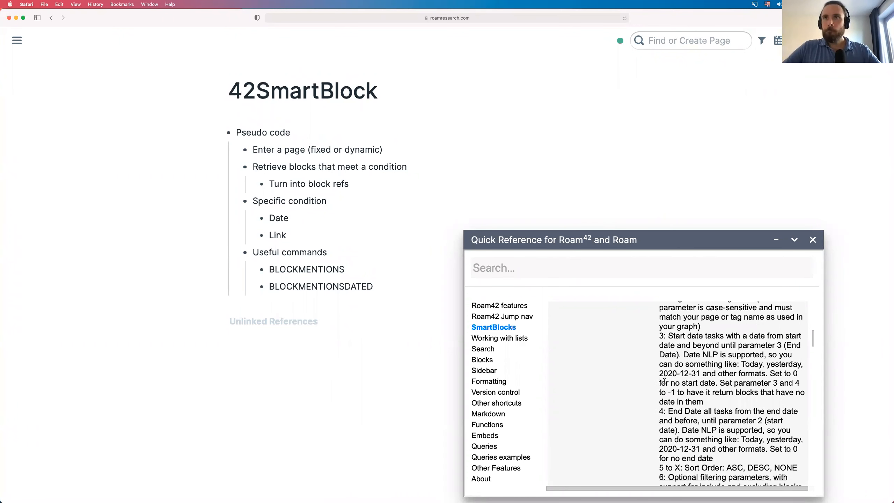
scroll(664, 381, "down", 6)
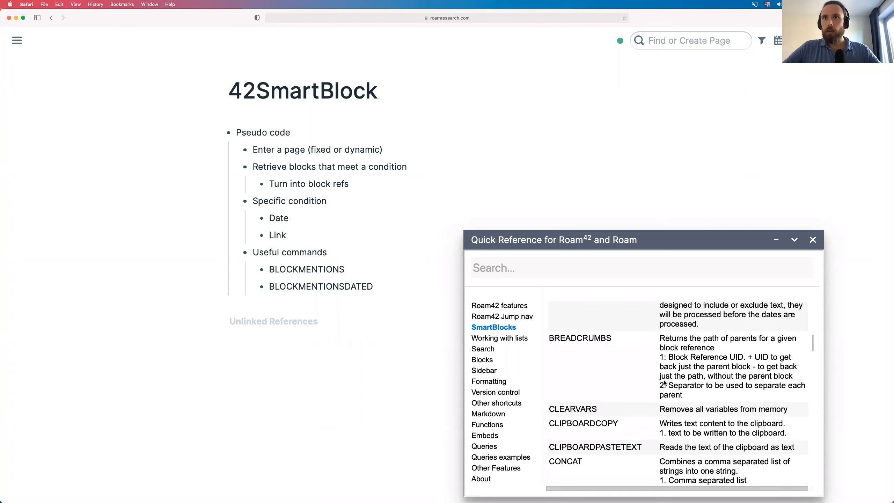
scroll(664, 381, "down", 4)
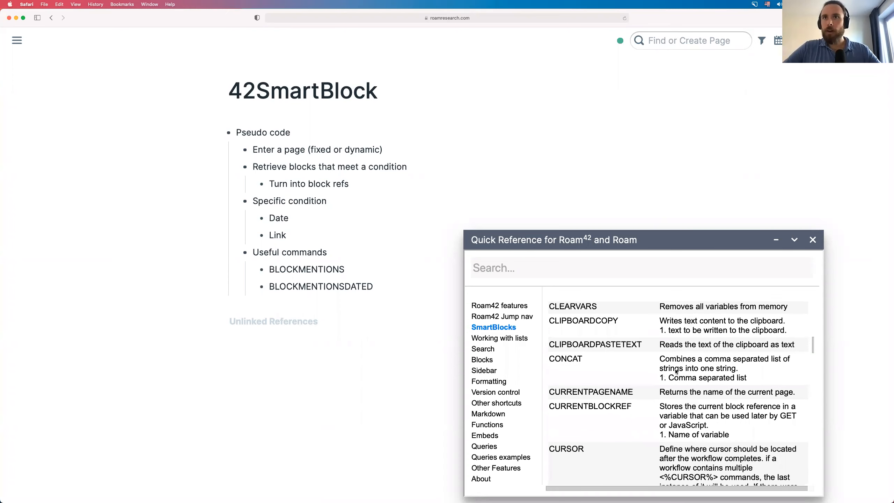
scroll(675, 370, "down", 2)
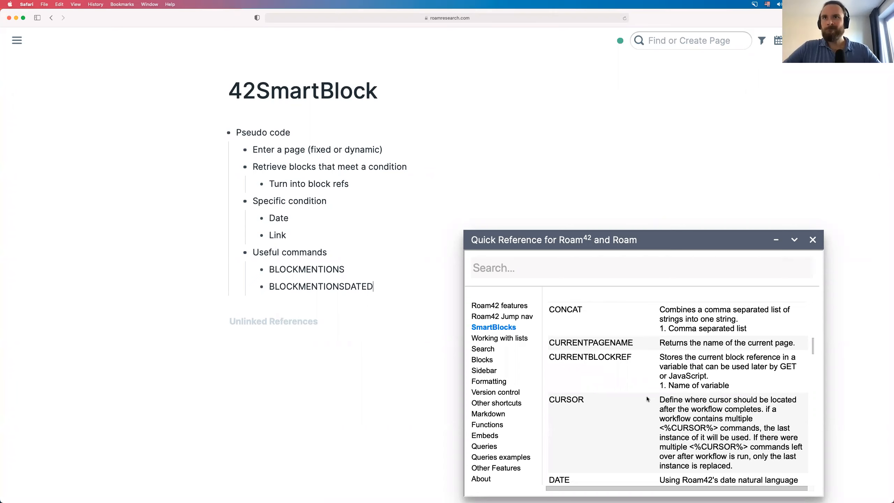
scroll(630, 348, "down", 1)
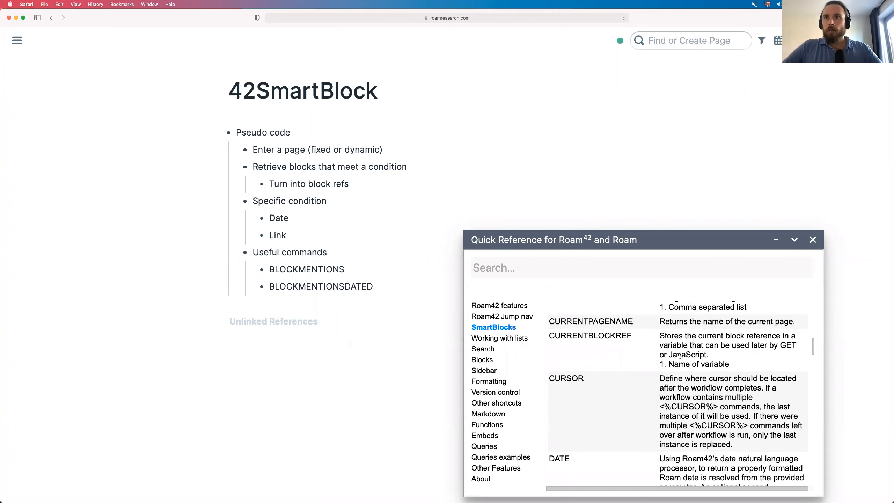
scroll(679, 355, "down", 3)
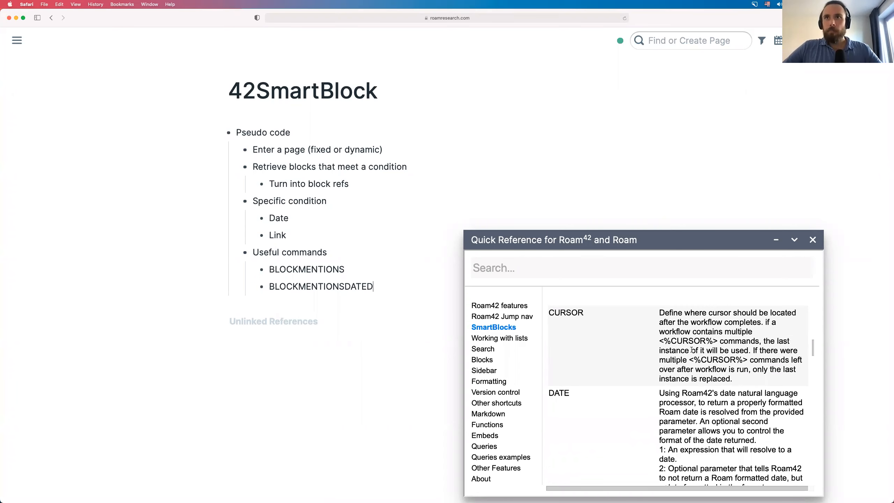
scroll(733, 382, "down", 3)
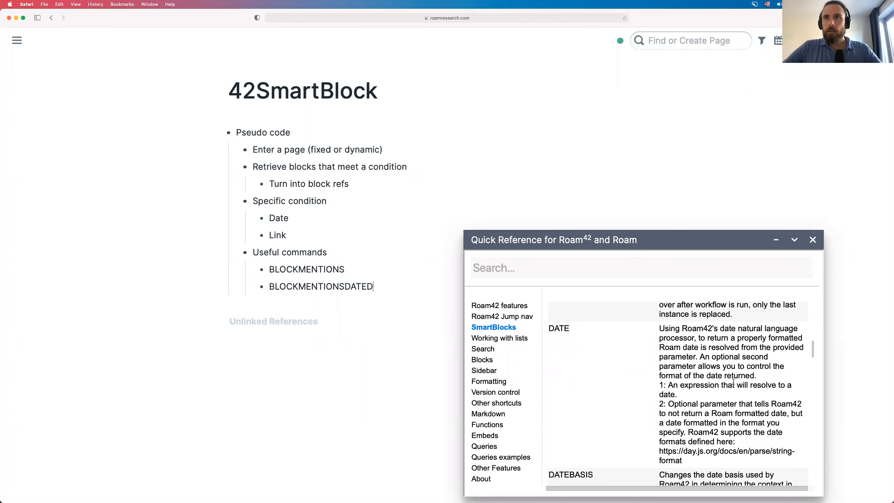
scroll(708, 385, "down", 1)
scroll(696, 387, "up", 1)
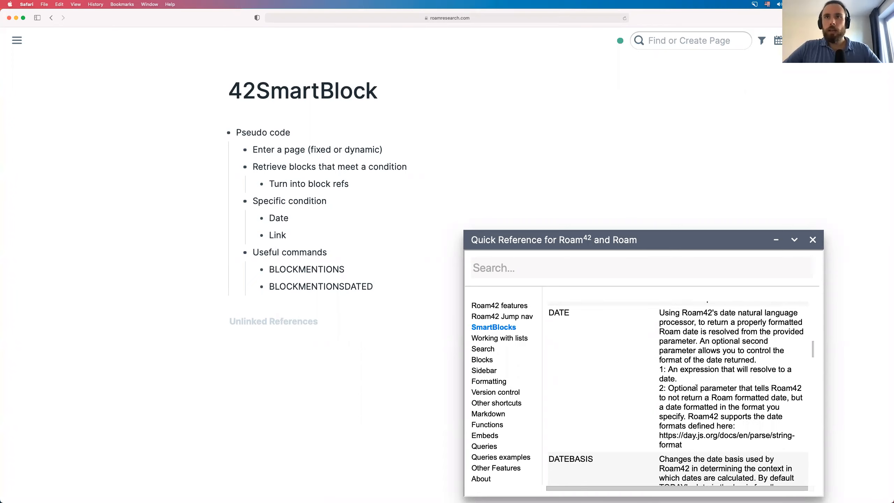
scroll(697, 387, "up", 1)
scroll(696, 387, "down", 1)
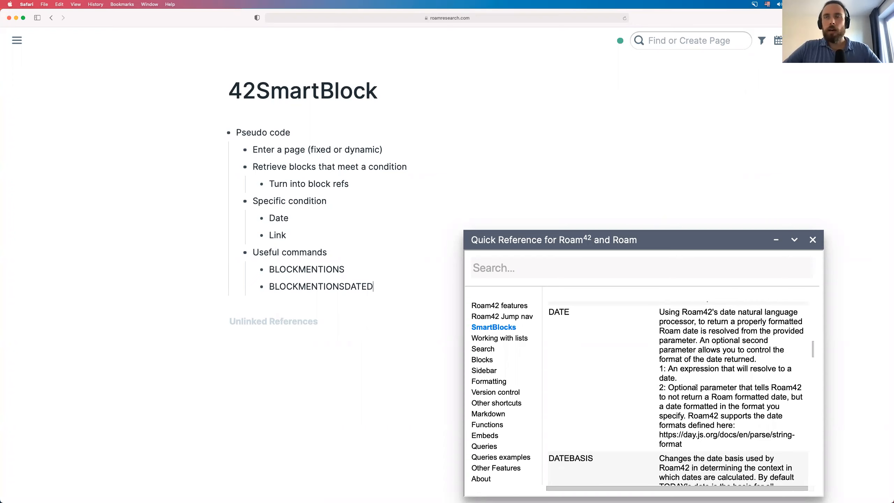
scroll(696, 387, "down", 1)
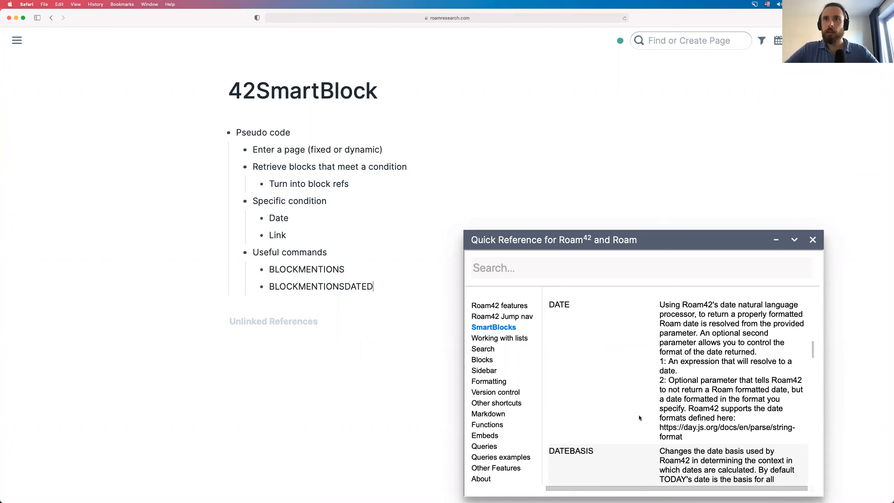
scroll(639, 415, "down", 5)
scroll(639, 415, "down", 3)
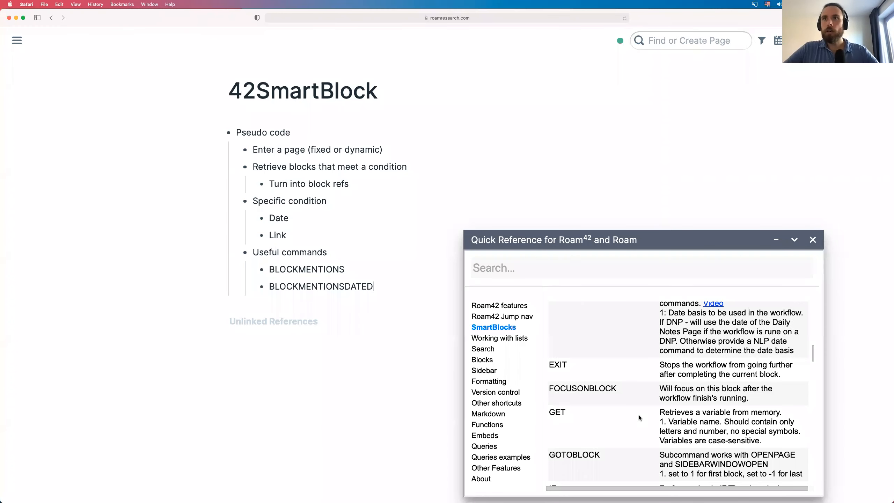
scroll(639, 415, "down", 1)
scroll(660, 368, "down", 1)
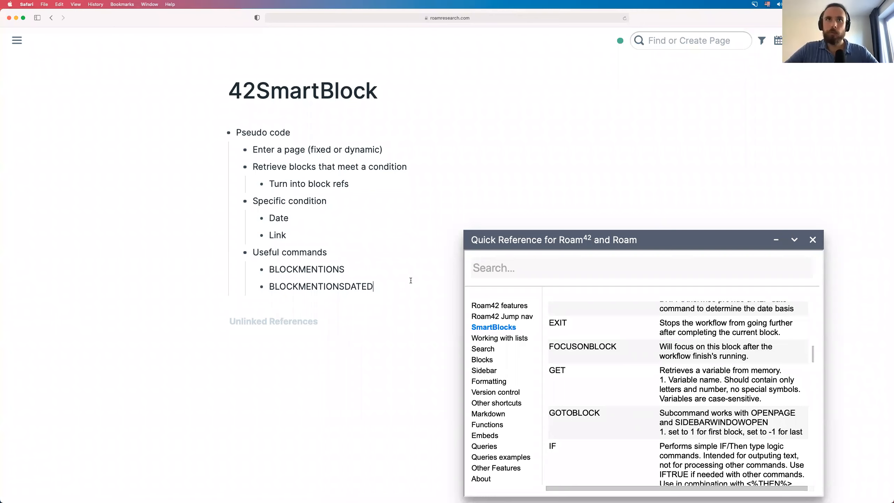
- Add GET and SET as command bullets below BLOCKMENTIONSDATED
key("super+Left")
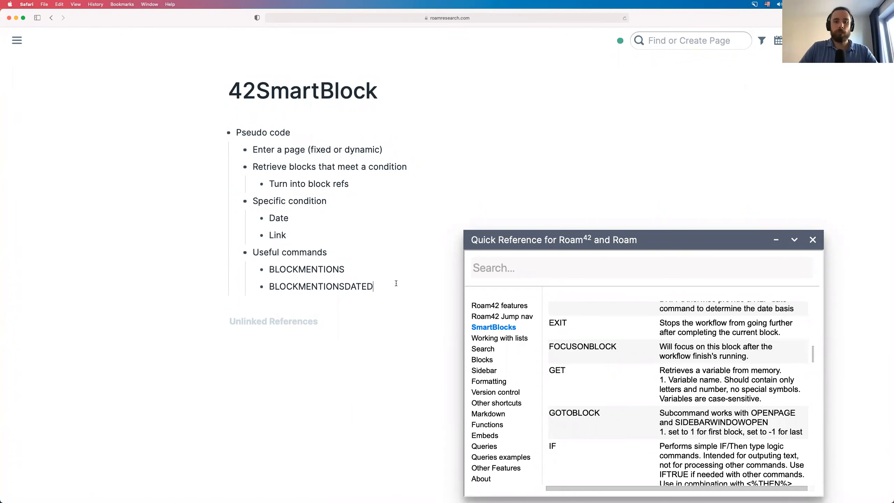
key("Return")
type("GT")
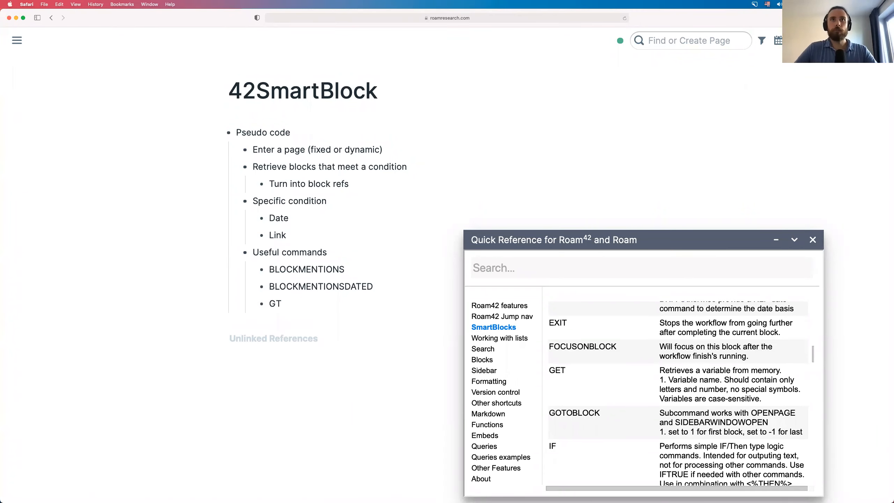
key("BackSpace")
type("ET")
scroll(678, 399, "down", 1)
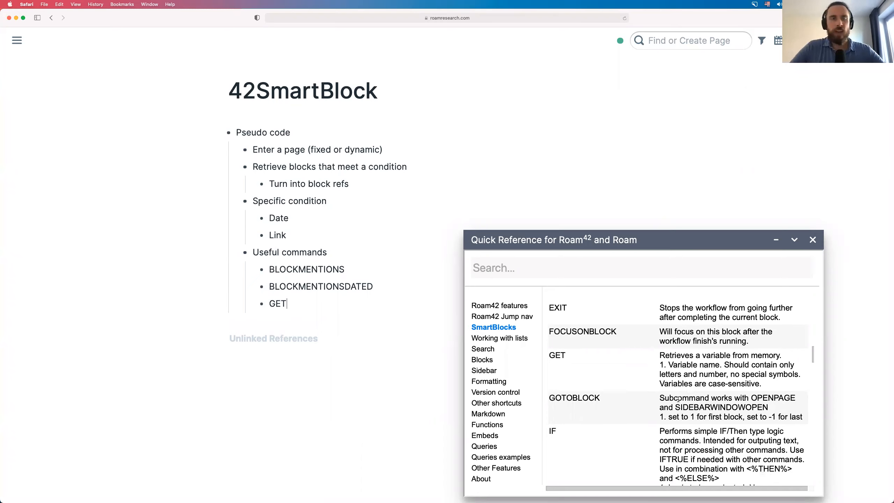
key("Return")
type("SET")
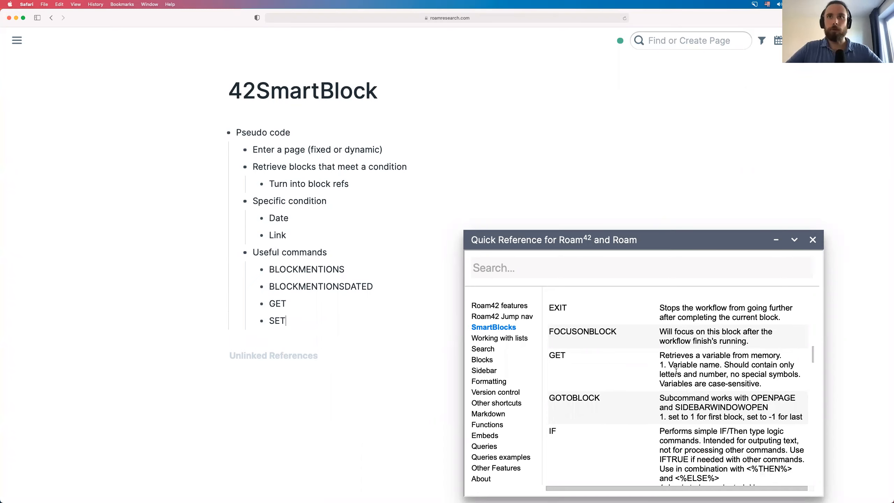
- Add INPUT after SET while browsing further down the Quick Reference SmartBlocks list
scroll(669, 377, "down", 1)
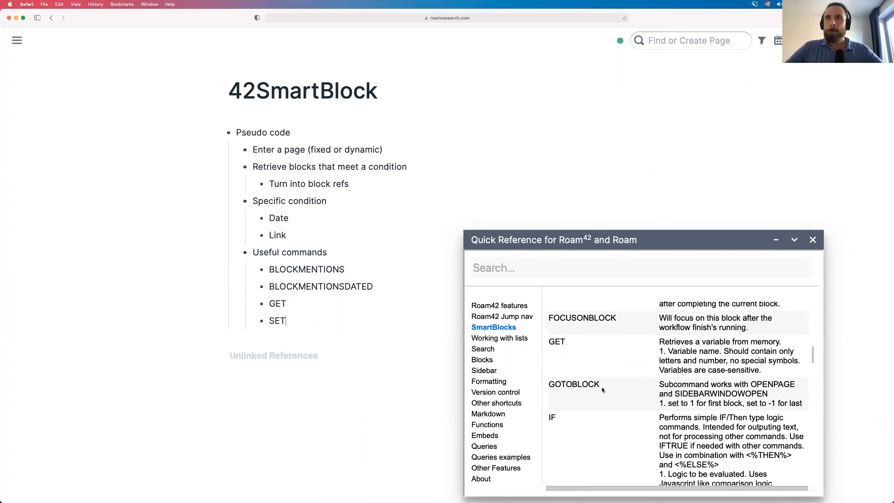
scroll(602, 387, "down", 6)
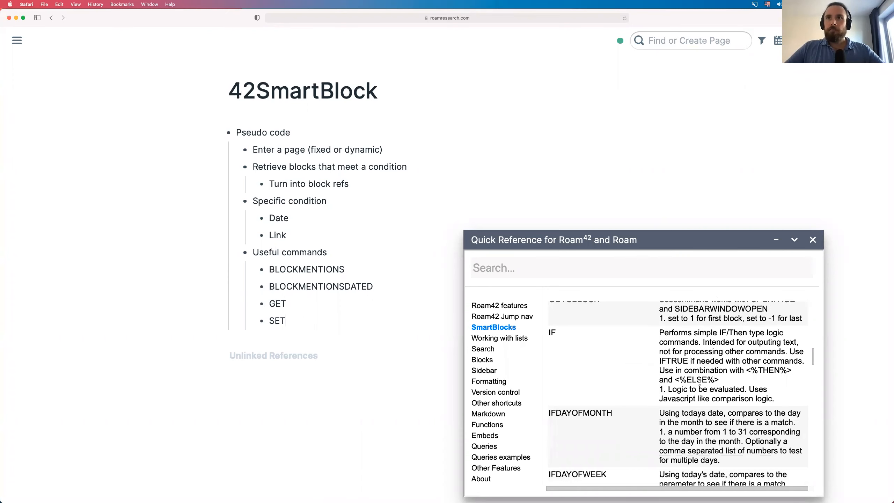
scroll(762, 388, "down", 1)
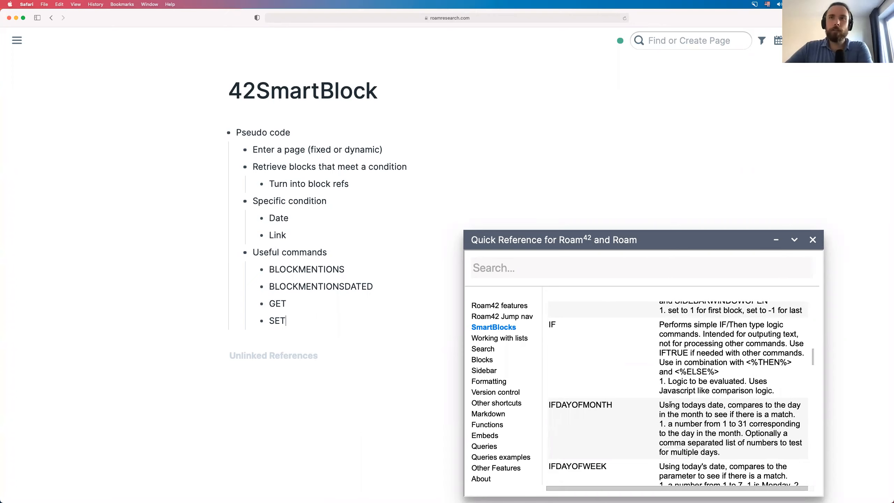
scroll(697, 406, "down", 1)
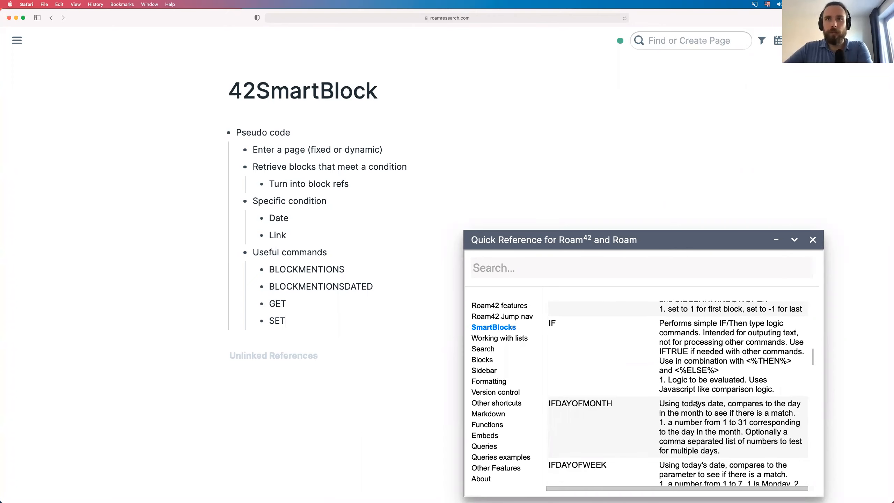
scroll(698, 404, "down", 5)
scroll(697, 406, "down", 2)
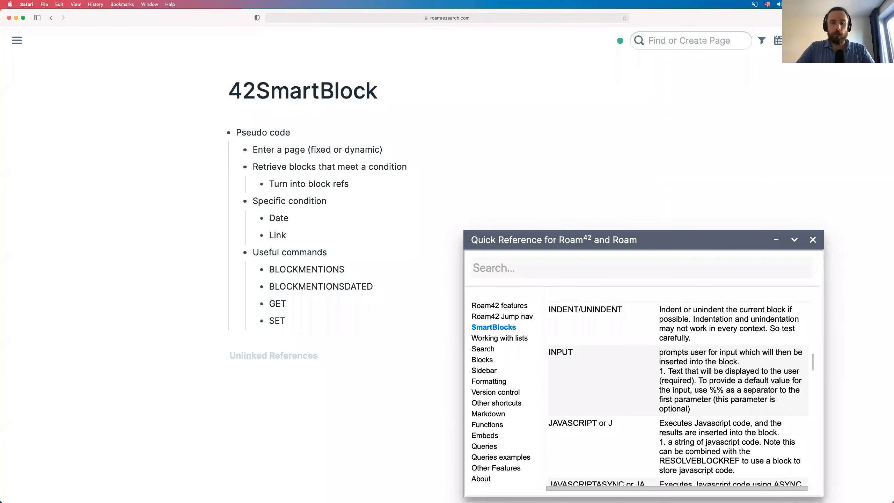
left_click(332, 339)
type("INPU")
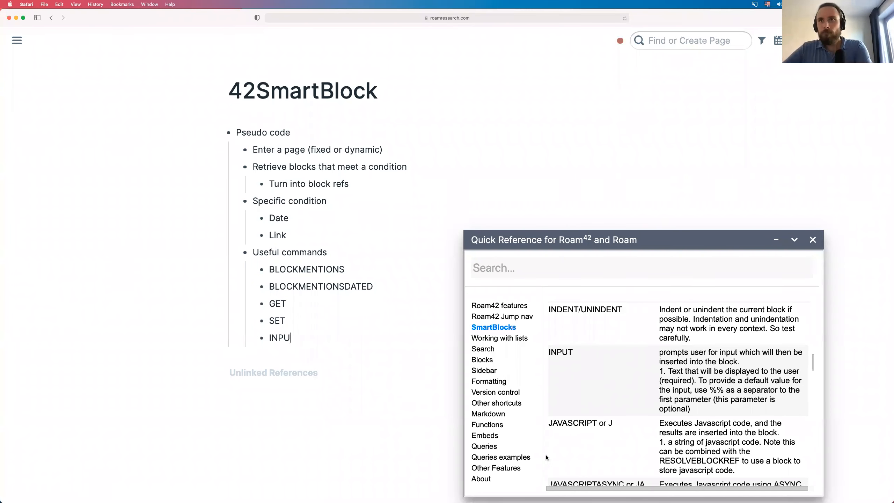
type("T")
scroll(546, 457, "down", 2)
scroll(546, 457, "down", 4)
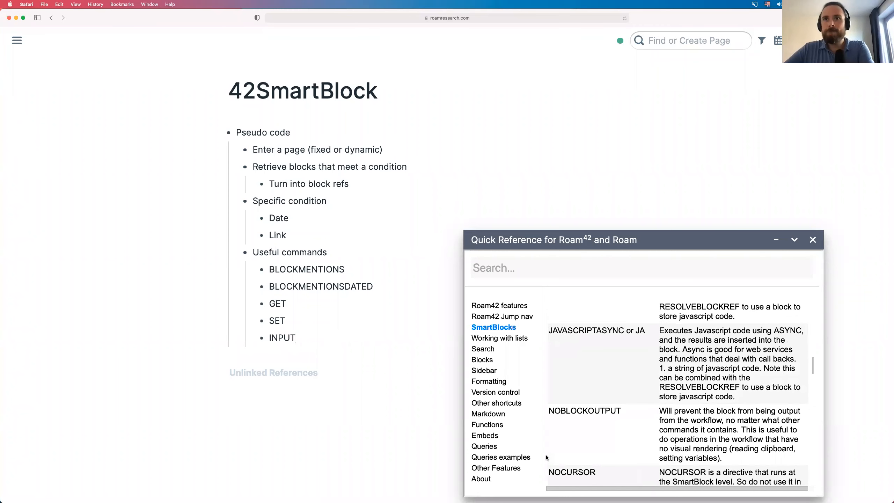
scroll(546, 457, "down", 3)
scroll(546, 458, "down", 5)
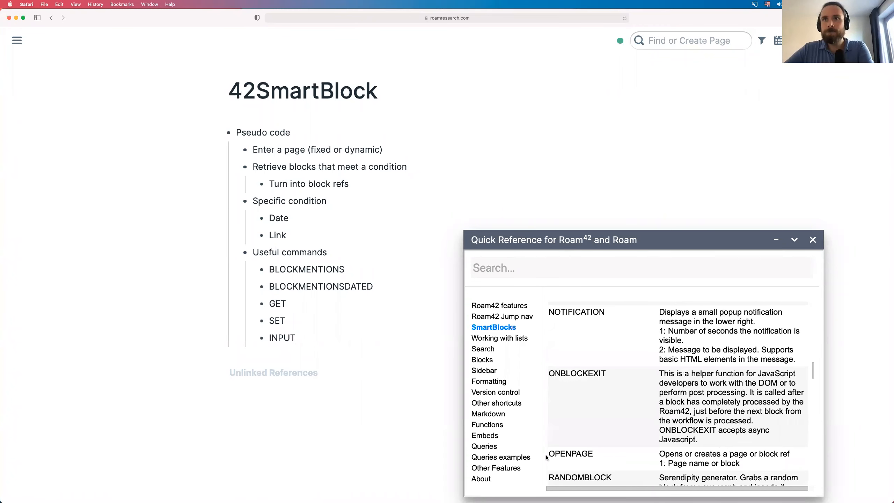
scroll(547, 458, "down", 2)
scroll(546, 458, "down", 2)
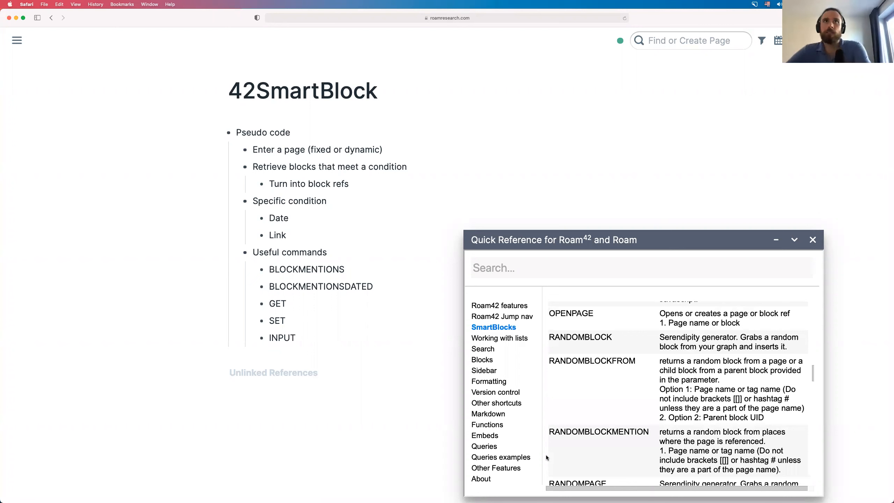
scroll(546, 458, "down", 3)
scroll(547, 457, "down", 1)
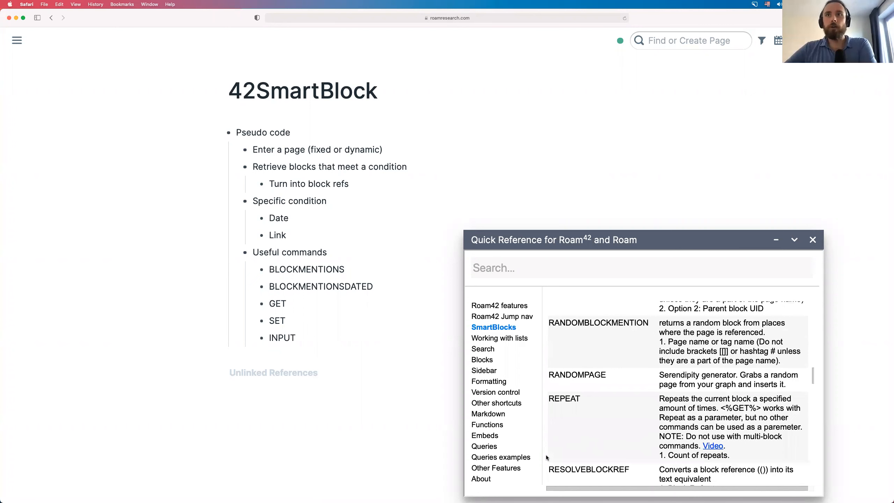
scroll(547, 457, "down", 3)
scroll(546, 457, "down", 2)
scroll(546, 458, "down", 1)
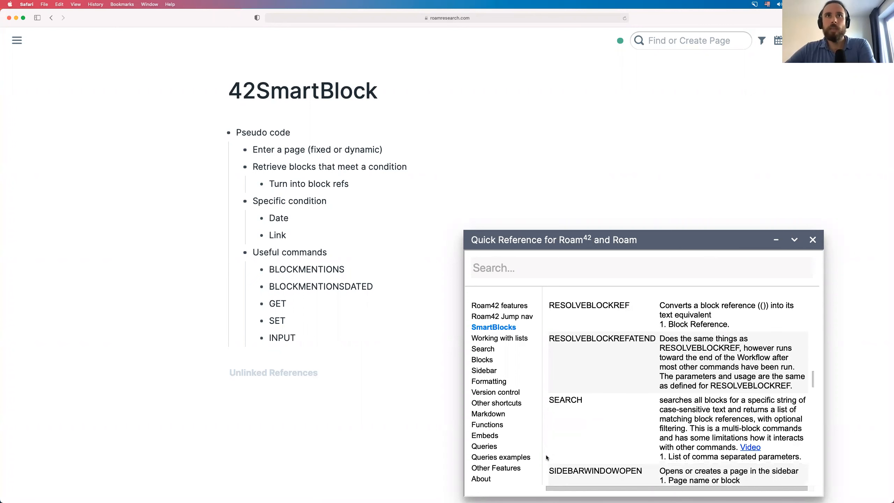
scroll(546, 457, "down", 1)
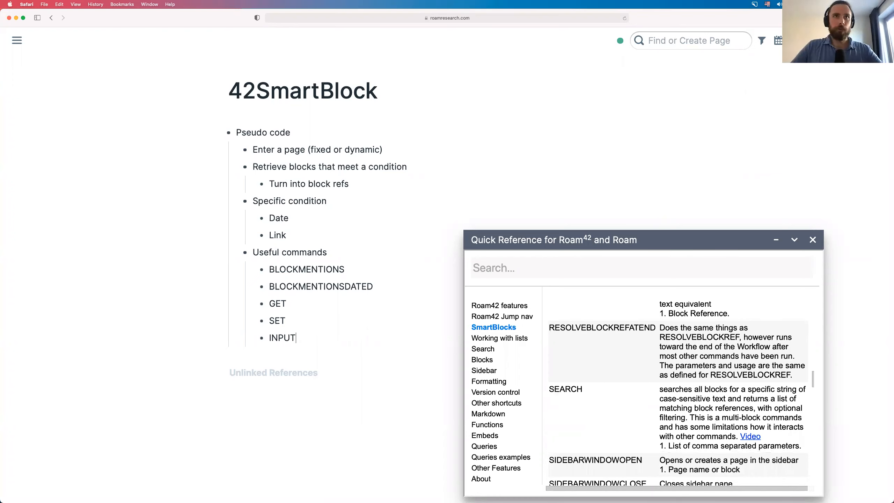
- Create an empty top-level bullet below the command list
key("Return")
key("shift+Tab")
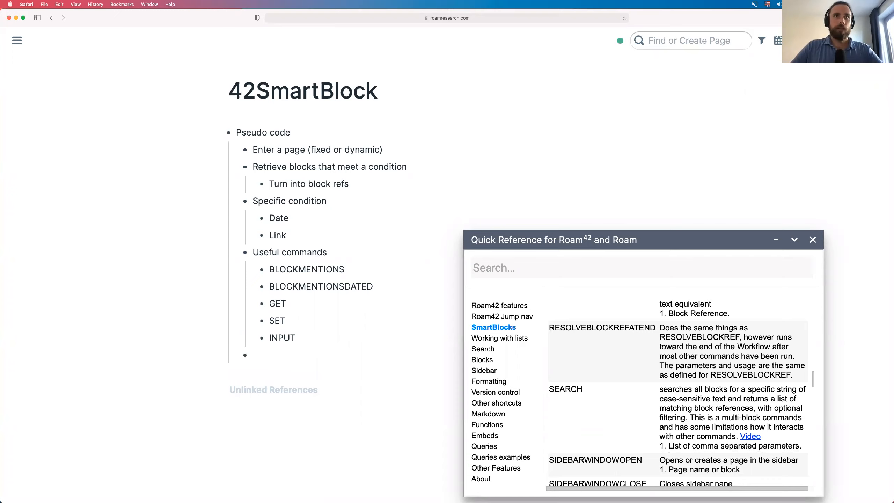
key("shift+Tab")
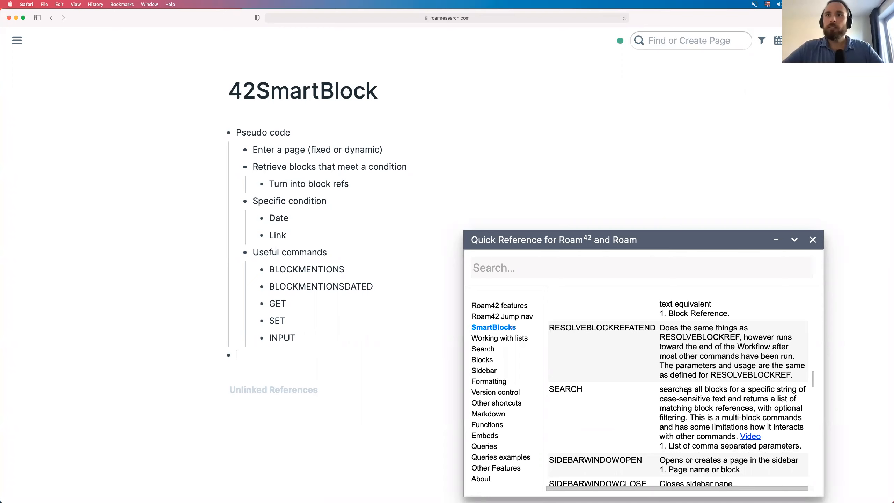
scroll(687, 392, "down", 5)
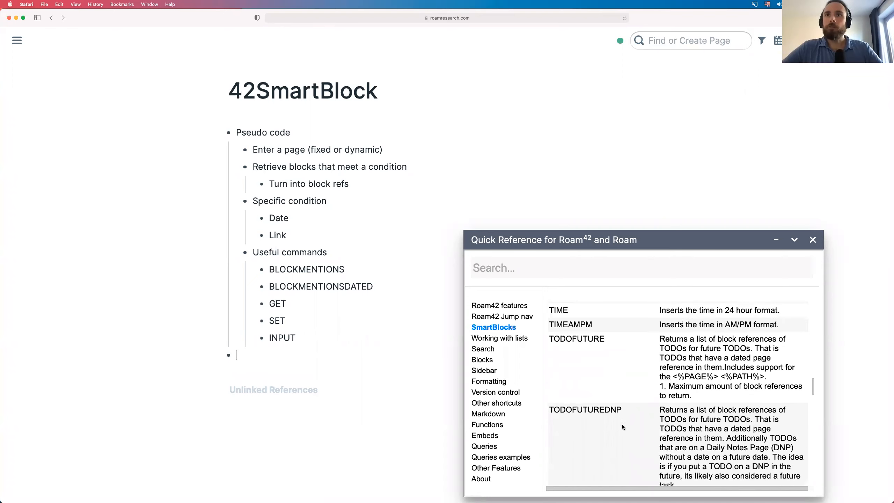
scroll(621, 426, "down", 5)
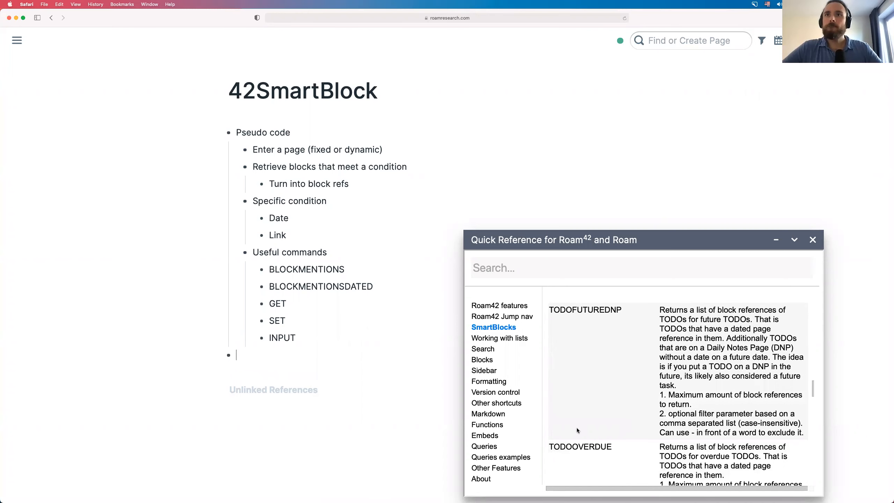
scroll(619, 390, "down", 3)
- Copy TODOOVERDUEDNP from the Quick Reference and paste it as a bullet under INPUT, restoring the missing T
left_click_drag(629, 378, 552, 374)
key("super+c")
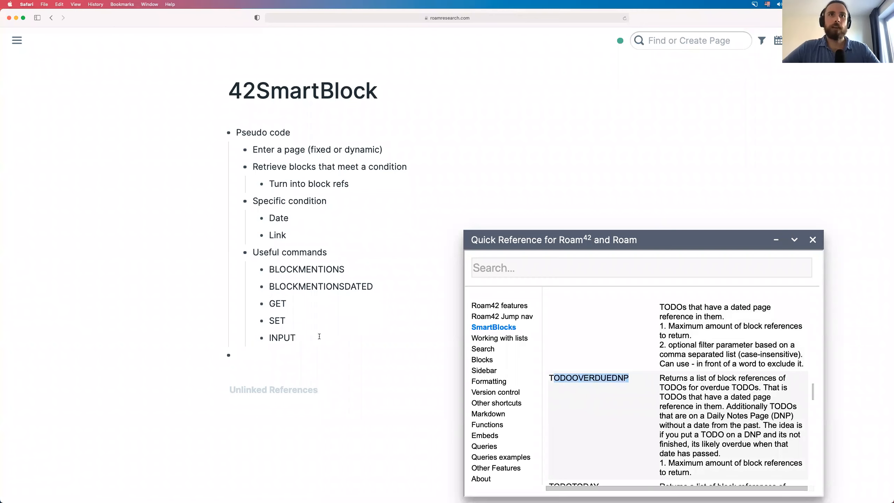
left_click(307, 342)
key("Return")
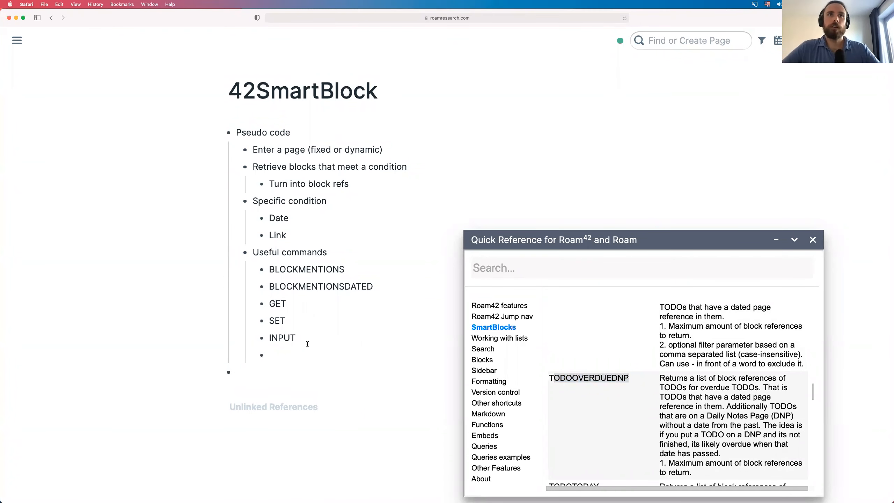
key("super+v")
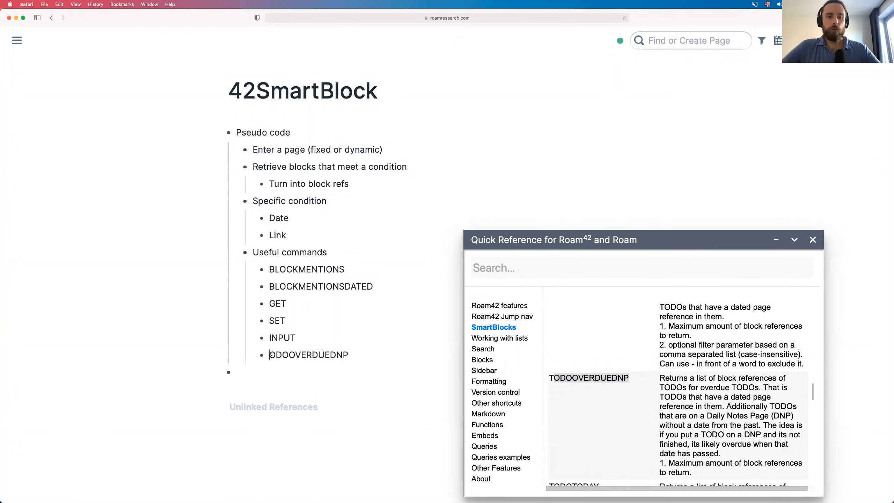
type("T")
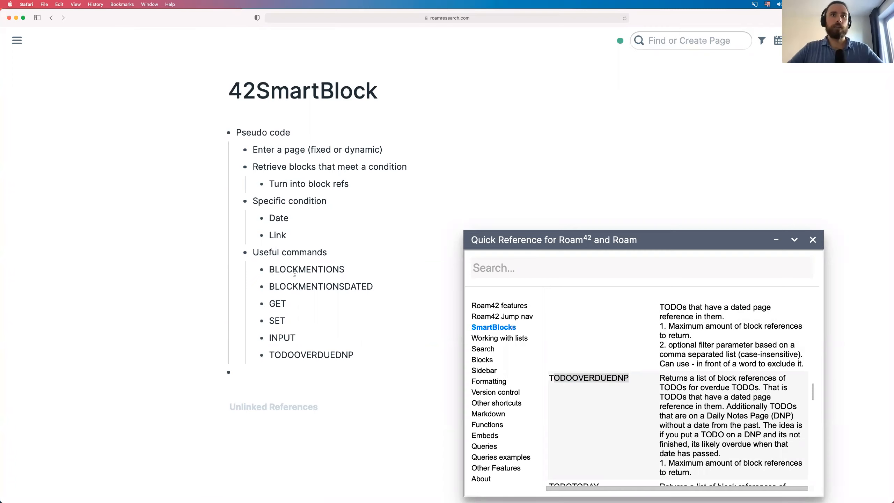
left_click(294, 372)
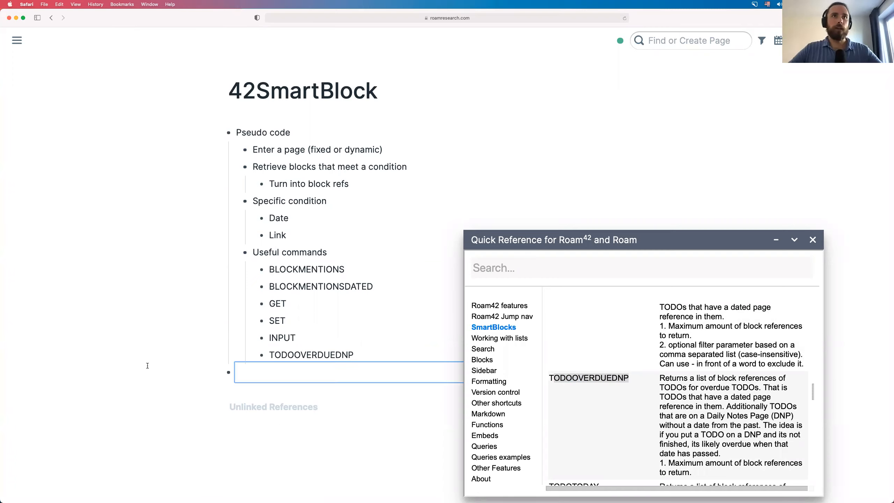
left_click(168, 373)
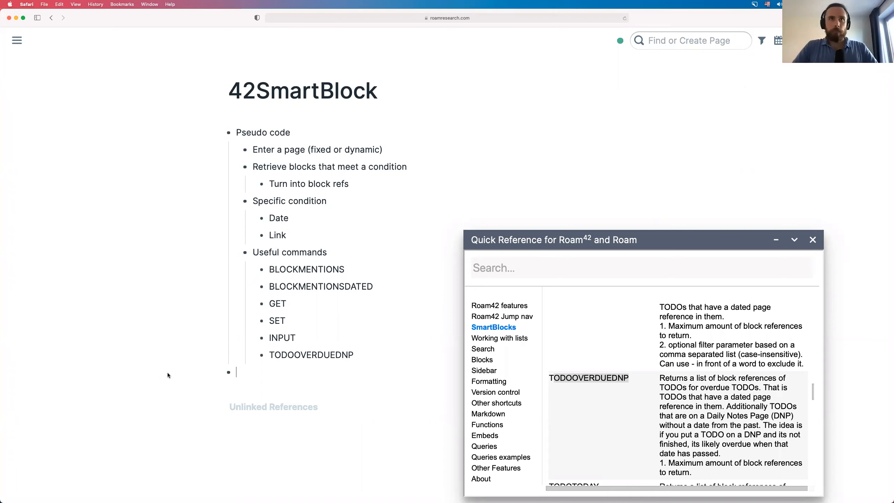
- Use jjstarter to insert a '#42SmartBlock Colleague status' workflow block, indented under Pseudo code
type("jj")
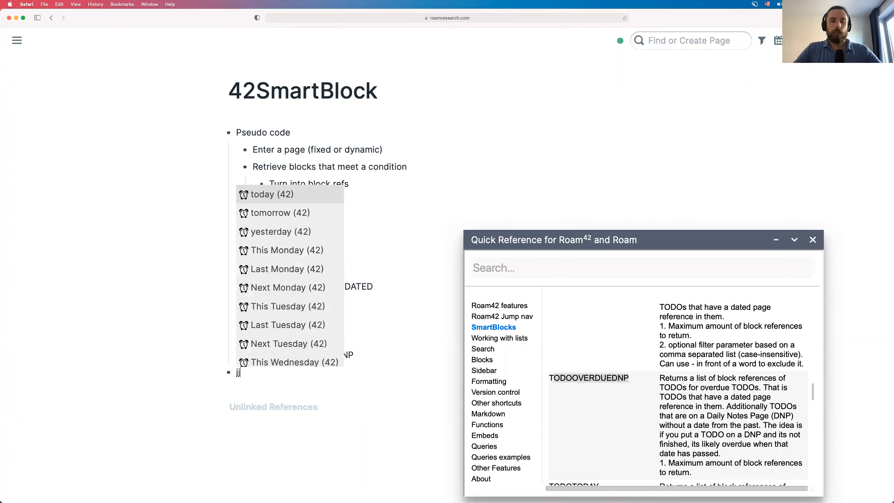
type("st")
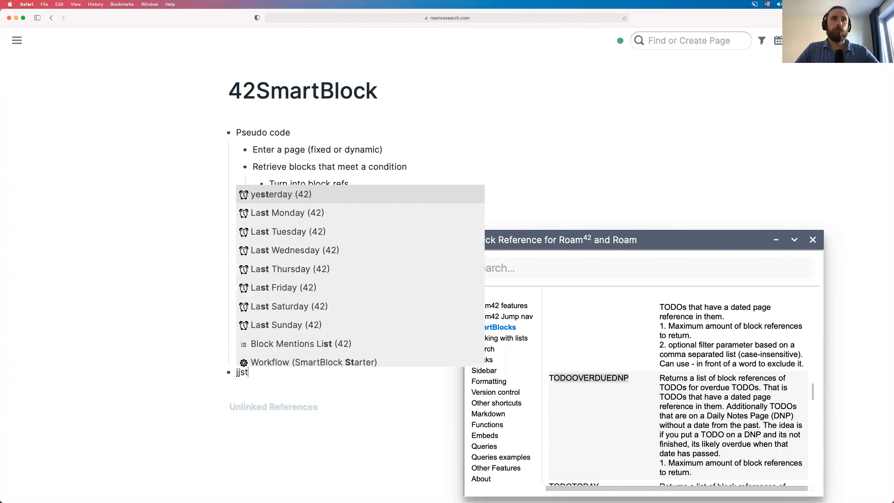
type("arter")
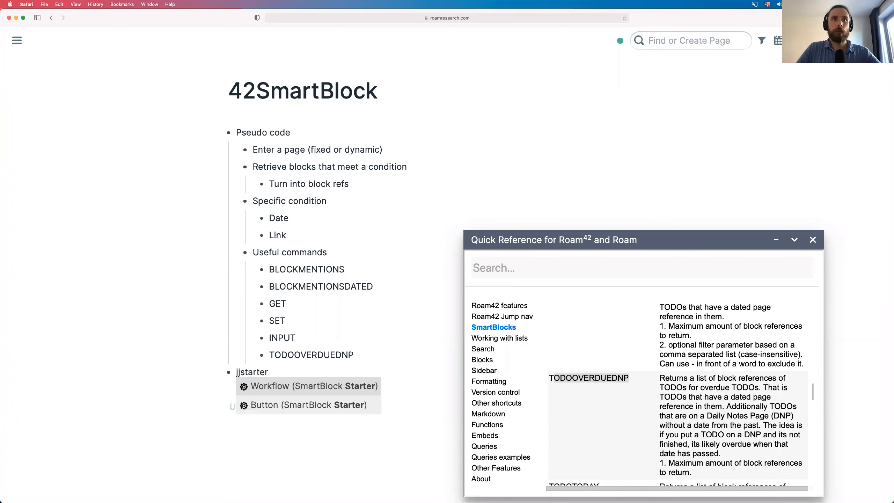
key("Return")
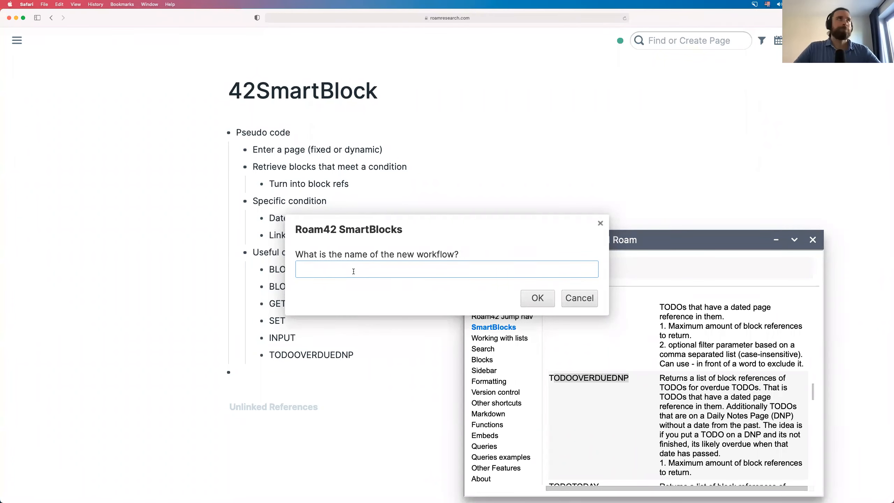
type("Collea")
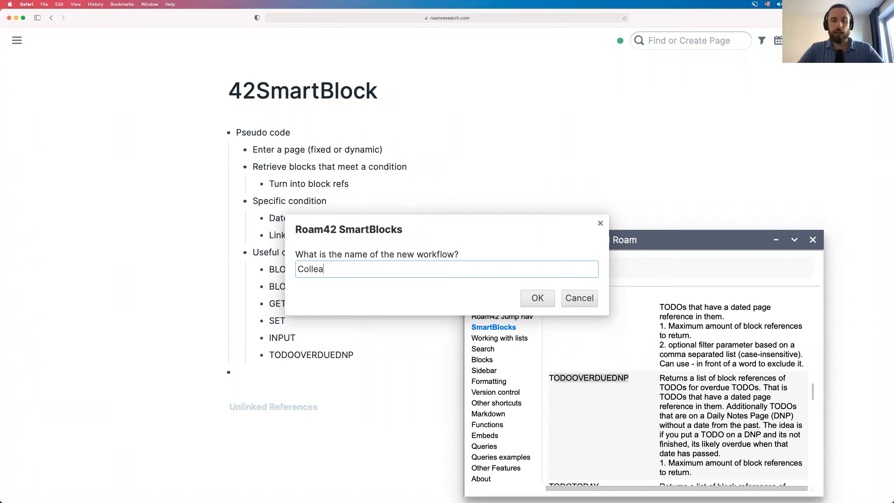
type("gue stati")
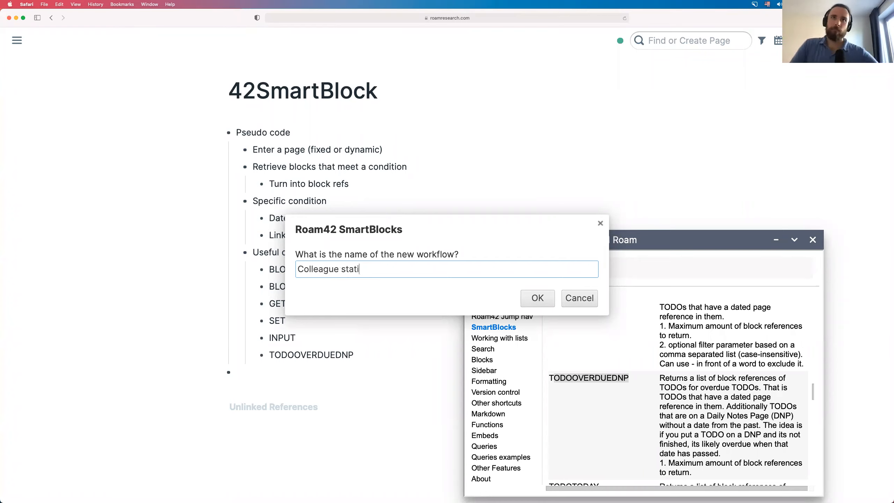
key("BackSpace")
type("us")
key("Return")
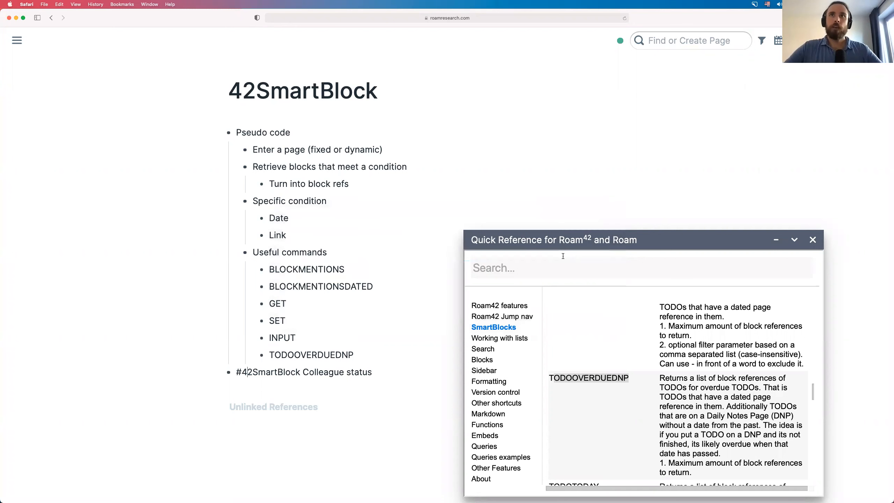
key("Tab")
- Move the Quick Reference panel aside and add an empty child bullet under the Colleague status block
left_click_drag(640, 232, 688, 150)
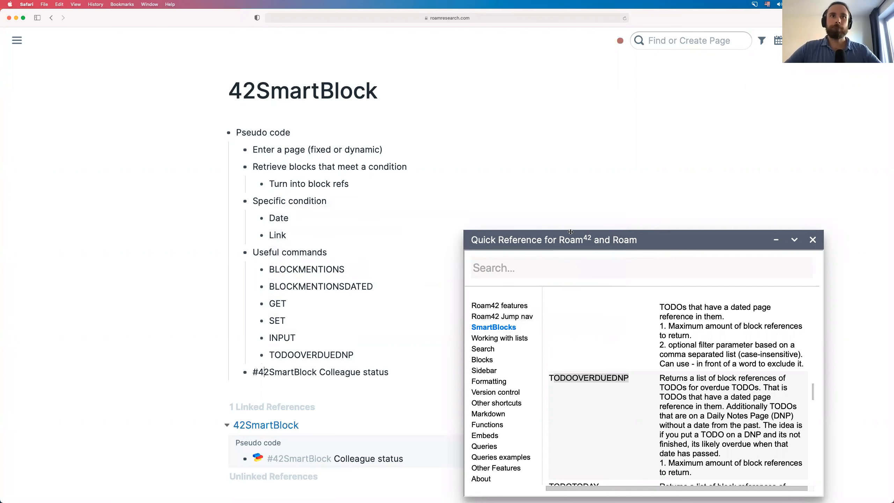
left_click(410, 380)
left_click(408, 375)
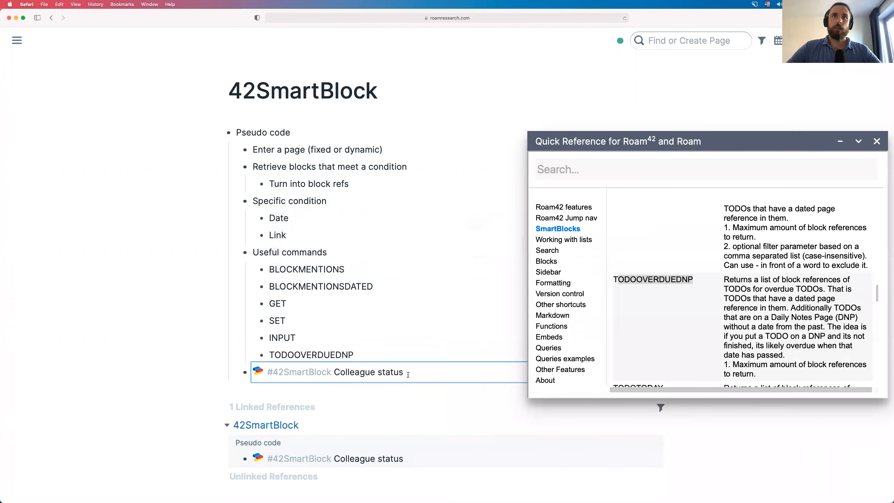
key("Return")
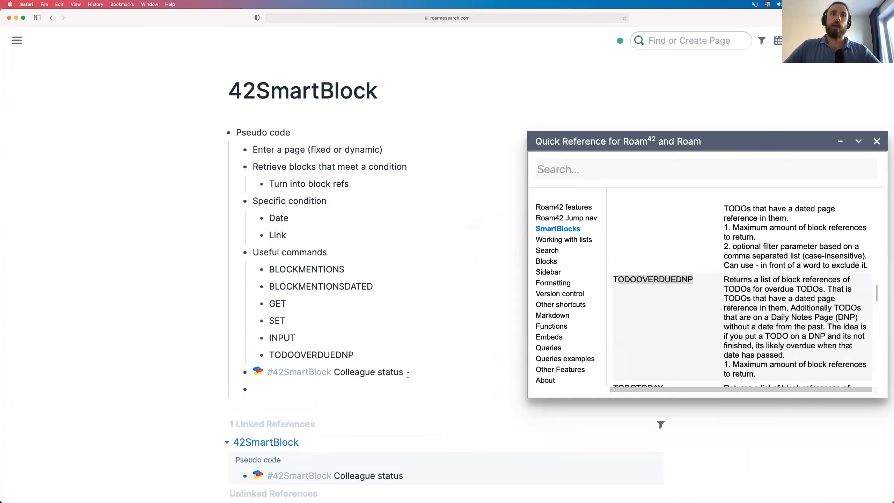
key("Tab")
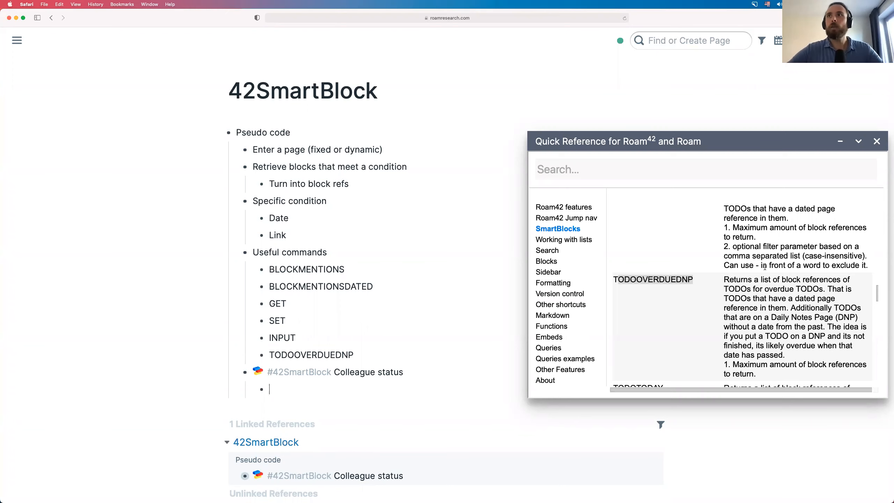
scroll(764, 267, "up", 20)
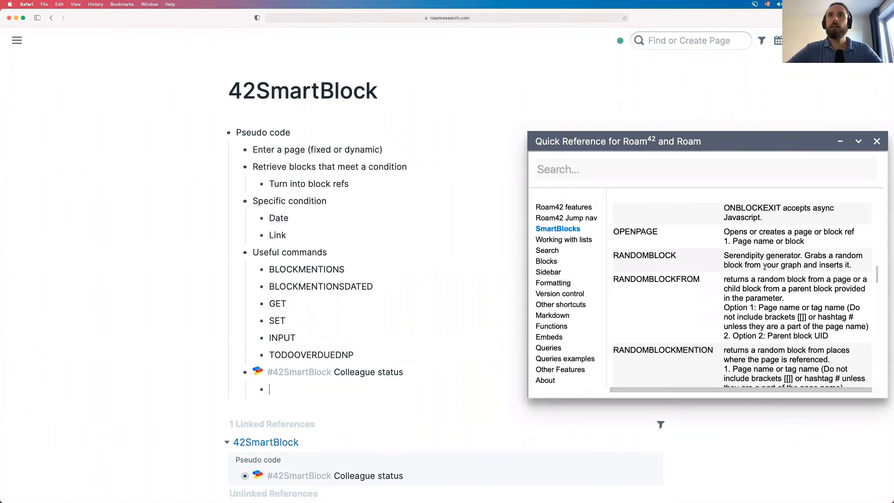
scroll(765, 266, "up", 15)
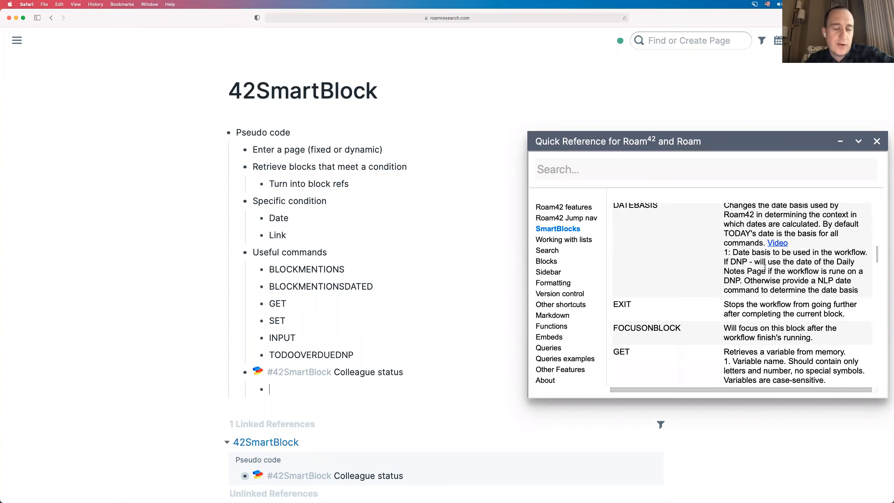
- Find BLOCKMENTIONSDATED in the Quick Reference and type jjblockment in the child bullet for command suggestions
scroll(765, 267, "up", 3)
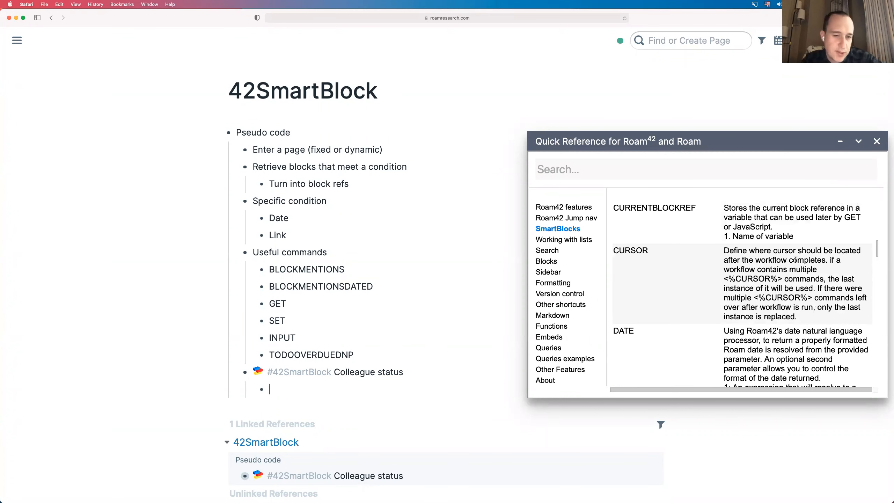
scroll(795, 259, "up", 10)
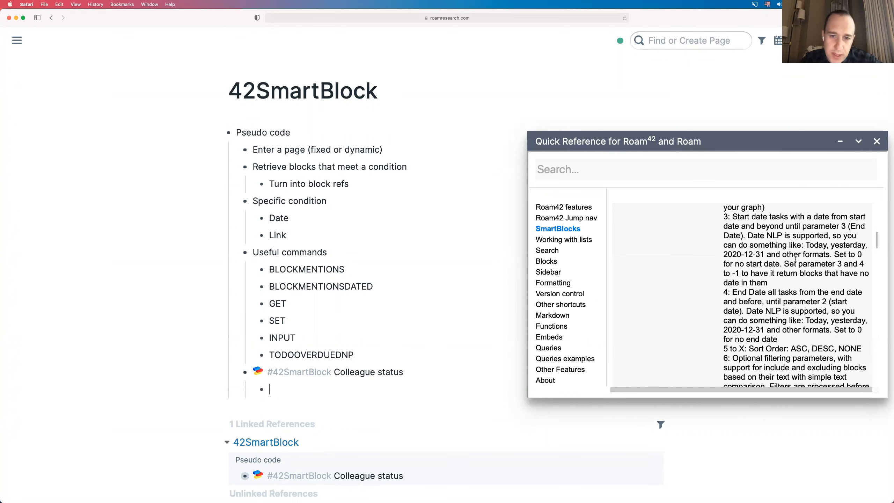
scroll(795, 260, "up", 1)
scroll(796, 261, "down", 3)
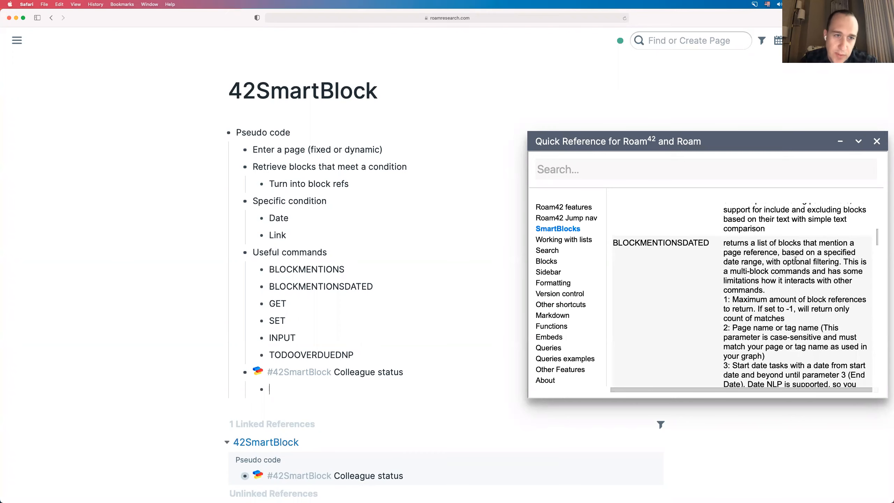
scroll(796, 259, "down", 2)
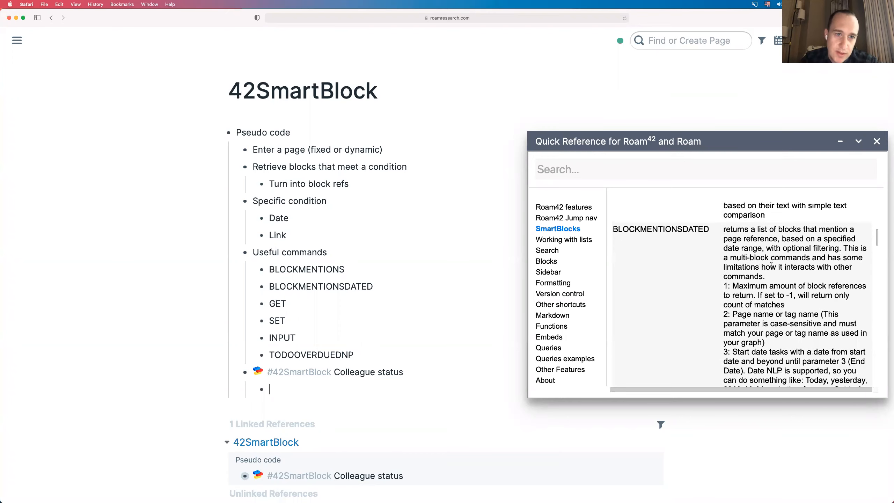
type("jj")
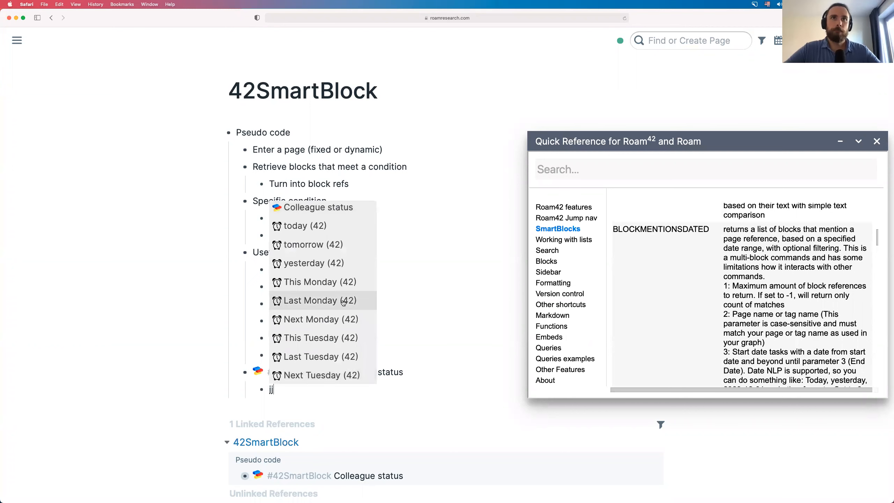
scroll(343, 303, "down", 5)
scroll(344, 303, "down", 2)
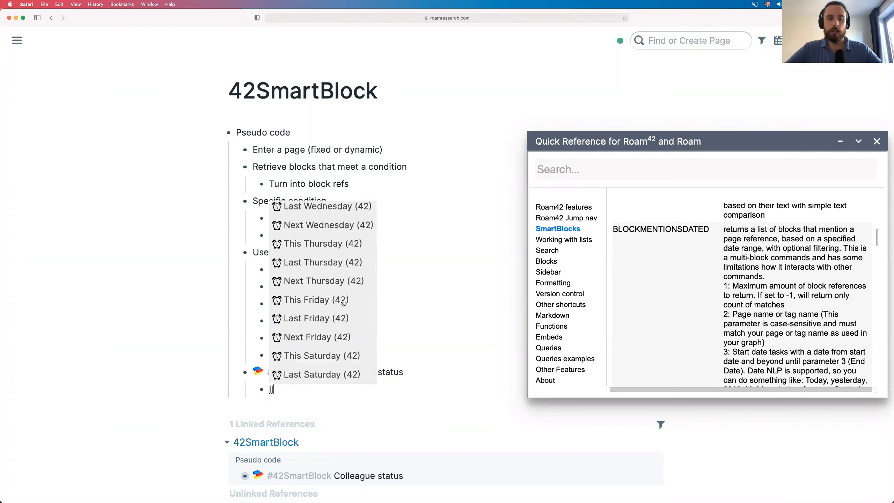
type("block")
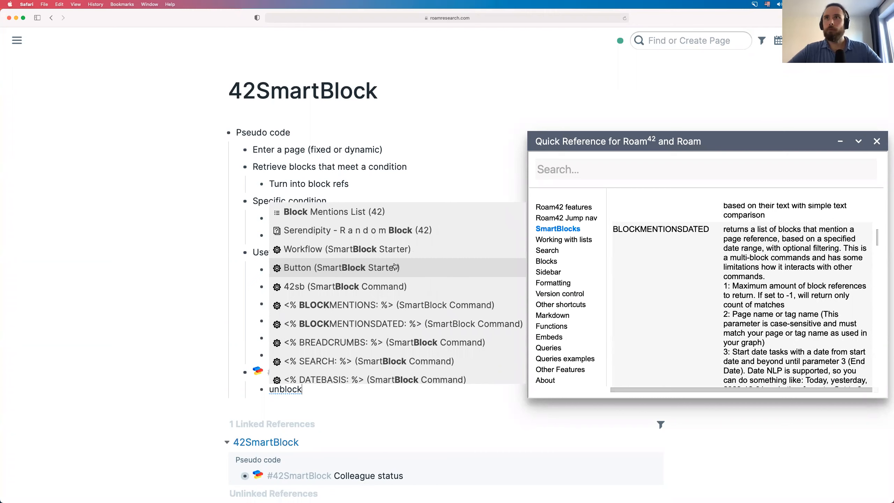
type("men")
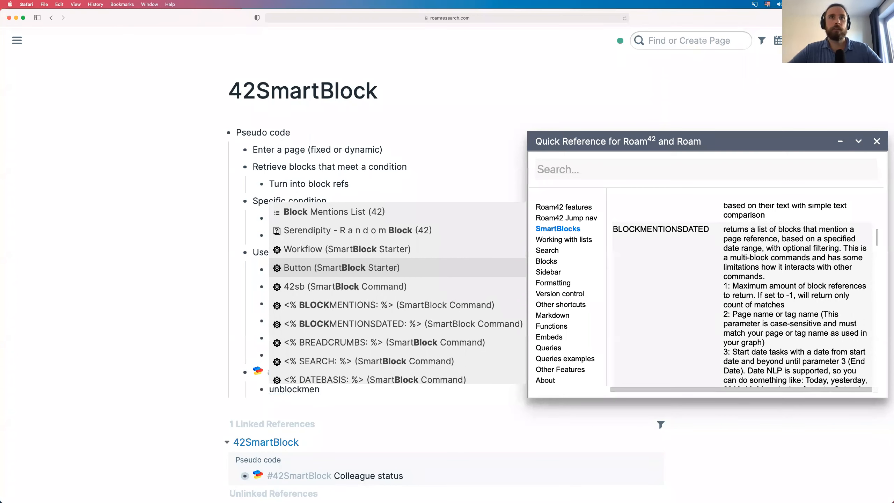
key("super+a")
key("BackSpace")
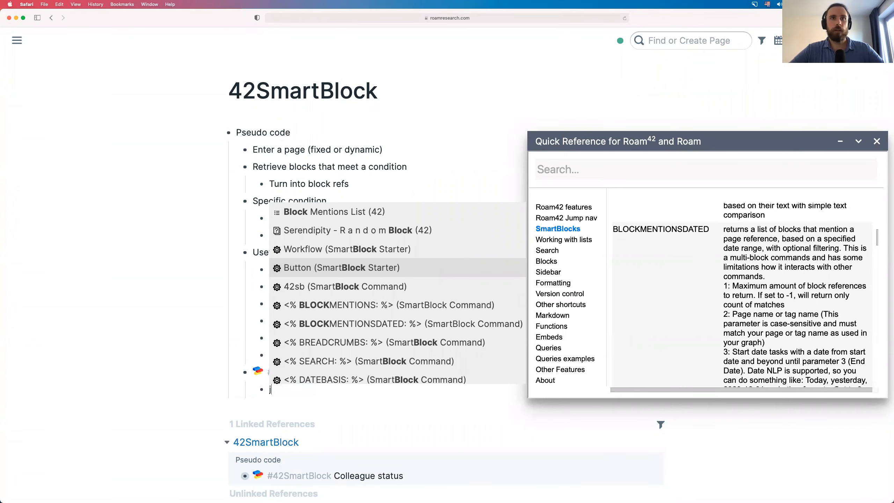
type("jjblockment")
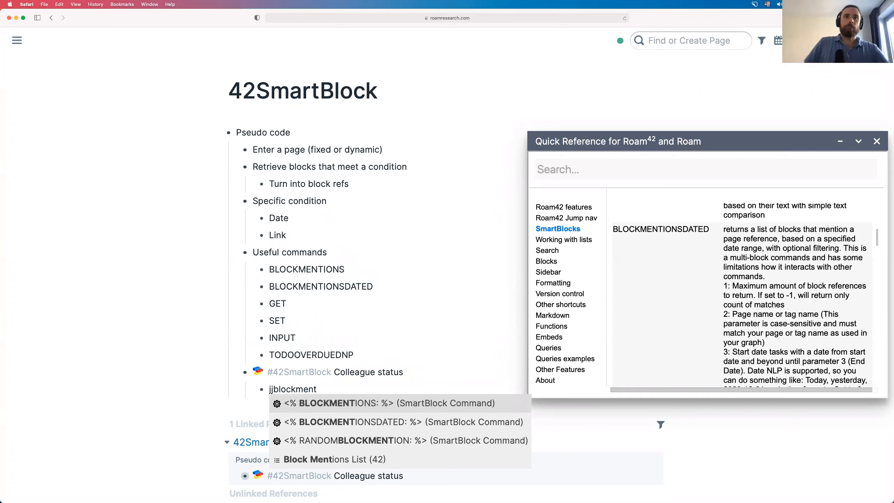
- Choose BLOCKMENTIONSDATED over BLOCKMENTIONS in the suggestions, inserting <%BLOCKMENTIONSDATED:%> into the bullet
key("Down")
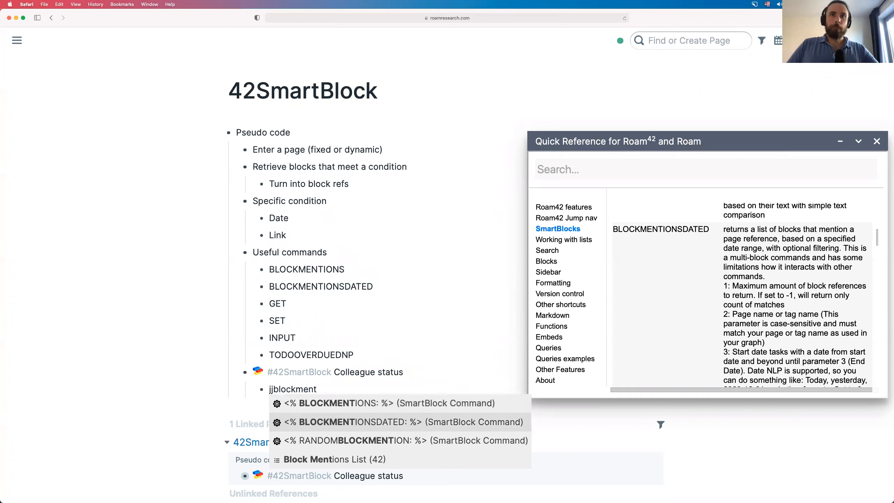
key("Up")
key("Down")
key("Up")
key("Down")
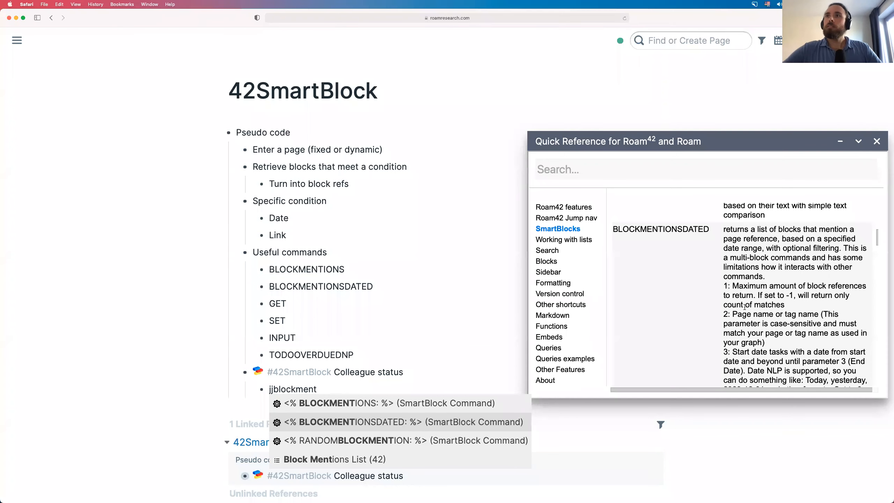
scroll(745, 308, "down", 5)
scroll(745, 307, "down", 5)
scroll(745, 307, "up", 6)
scroll(745, 308, "up", 4)
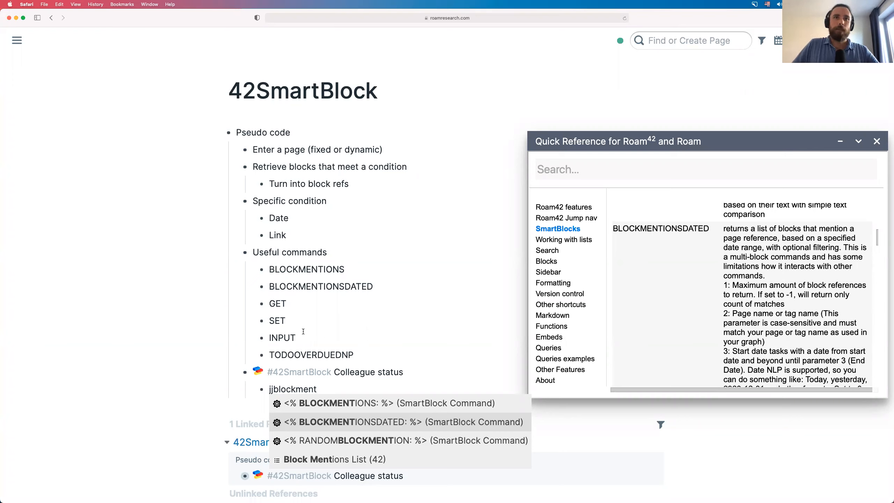
key("Up")
key("Down")
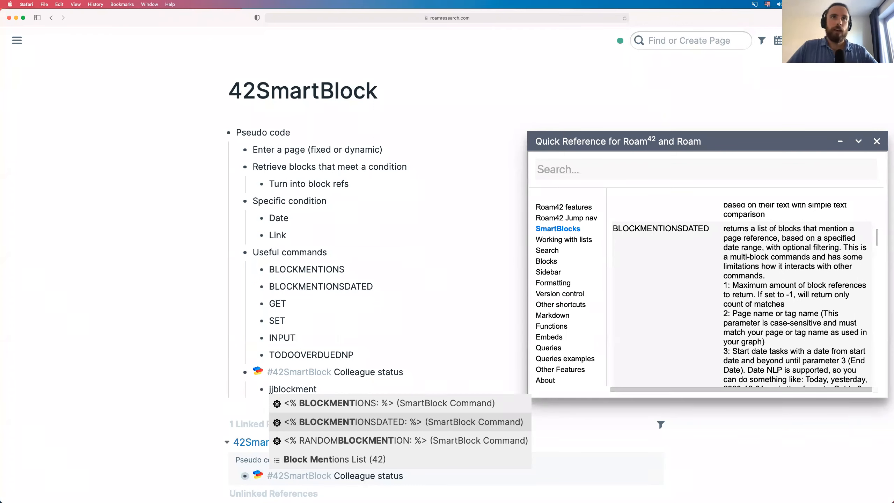
key("Return")
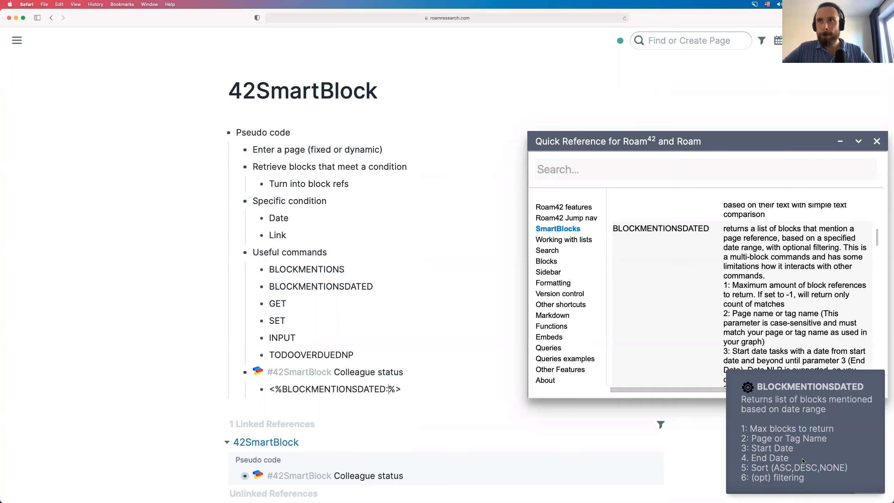
- Give BLOCKMENTIONSDATED a limit of 20 and a nested INPUT prompt beginning 'What is the colleague…'
type("20")
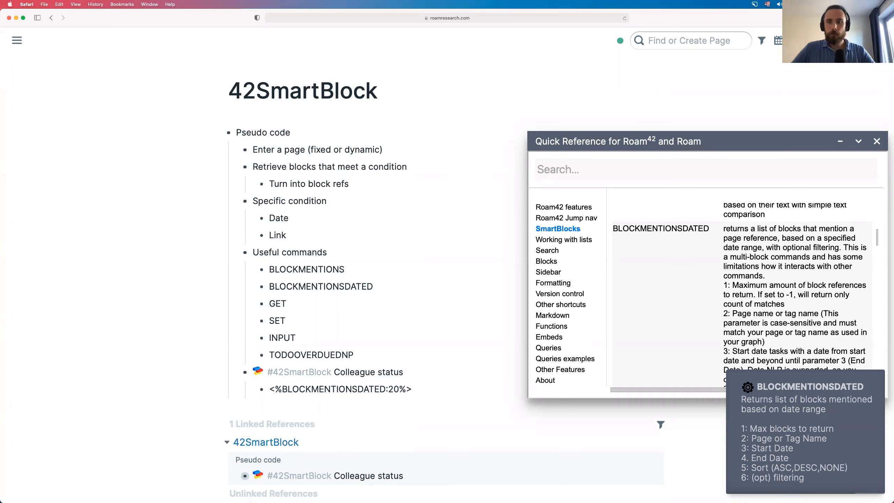
type(",")
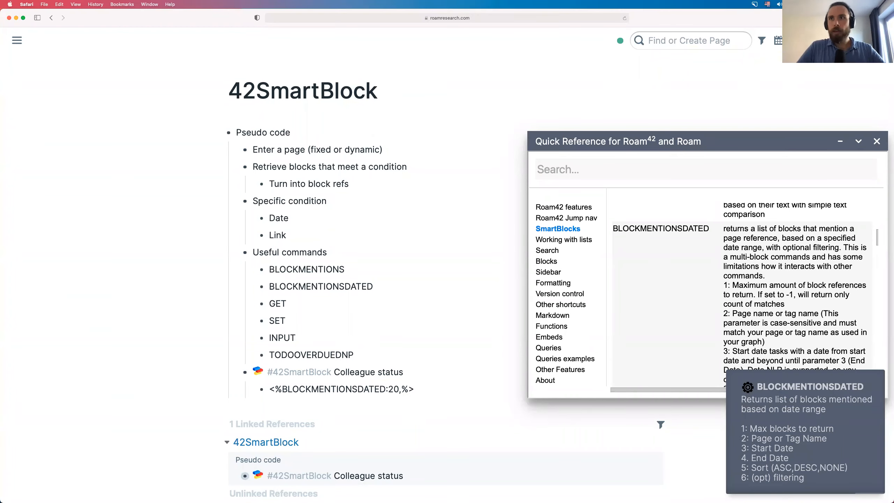
type("jj")
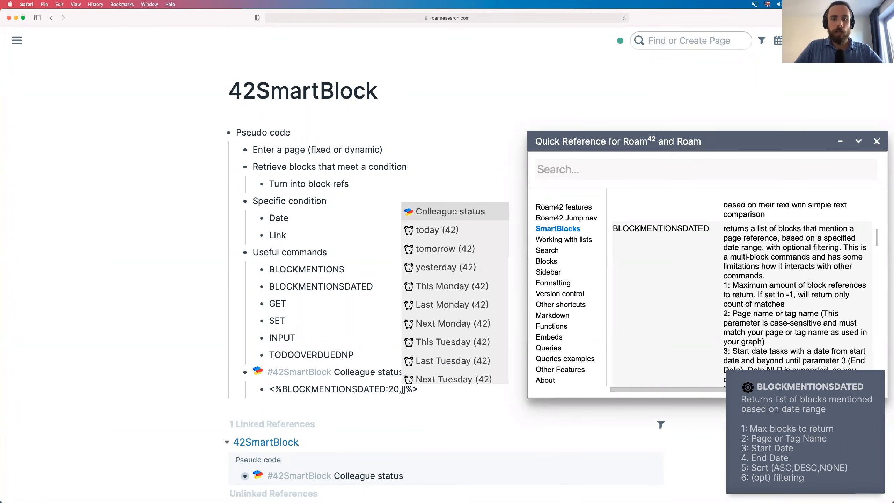
type("inpt")
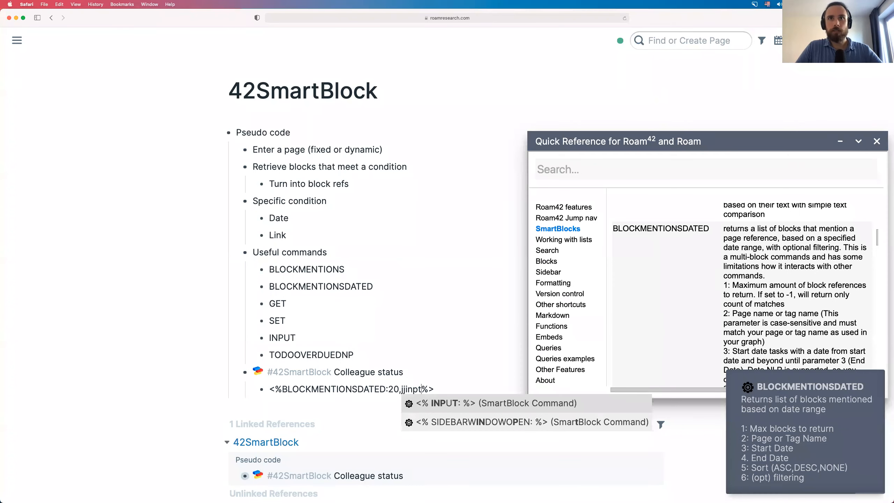
key("Return")
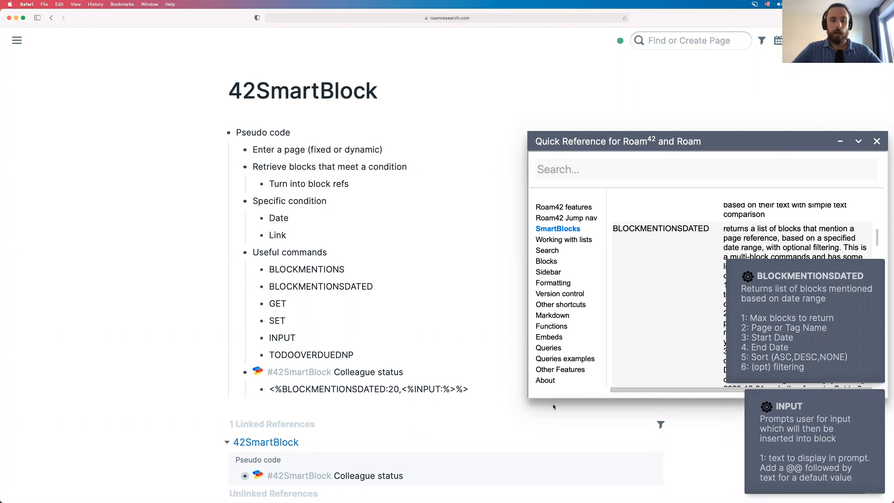
type("What is the")
type("colleagu")
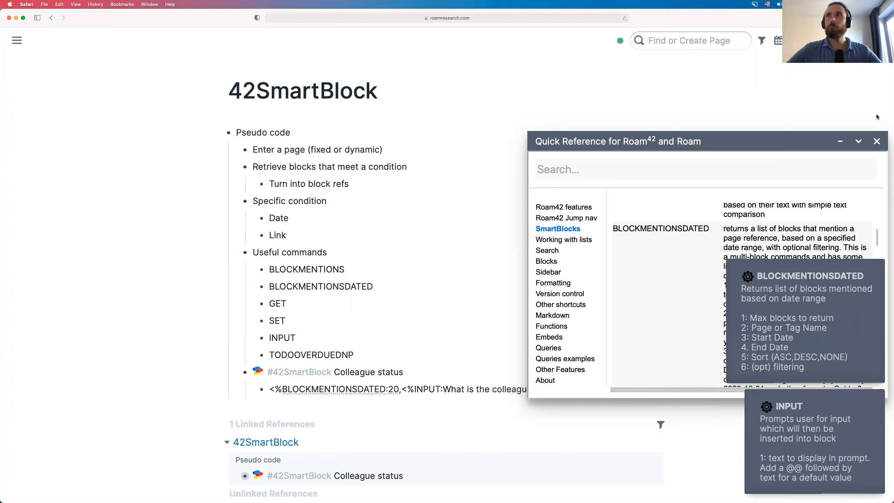
- Correct the first INPUT prompt to end with 's name?' and add a comma separator after it
left_click_drag(810, 141, 810, 43)
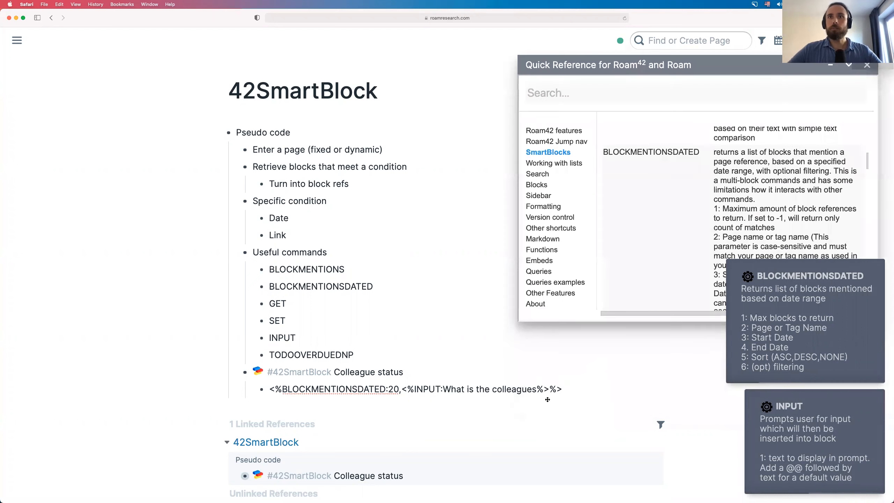
left_click(539, 388)
key("Escape")
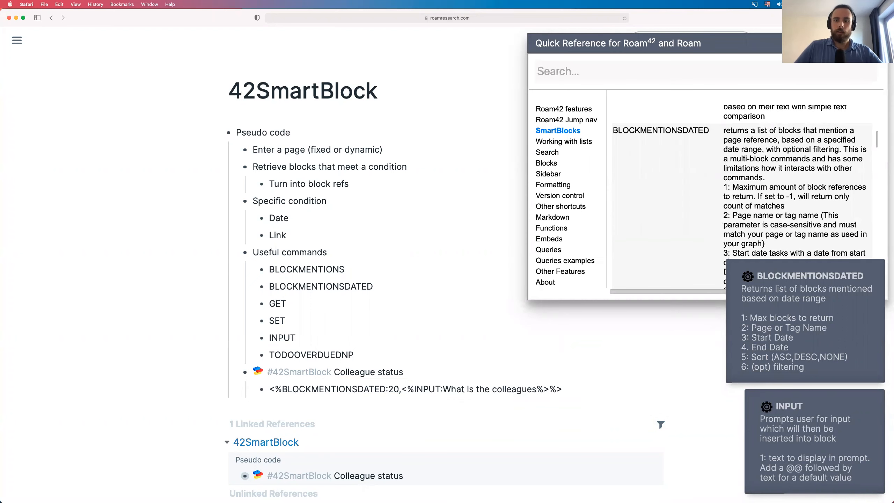
key("BackSpace")
type("'s ")
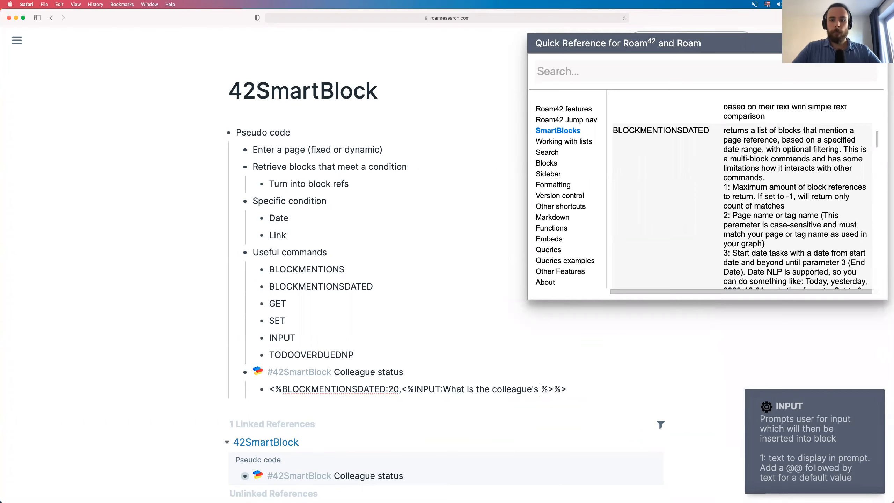
type("name?")
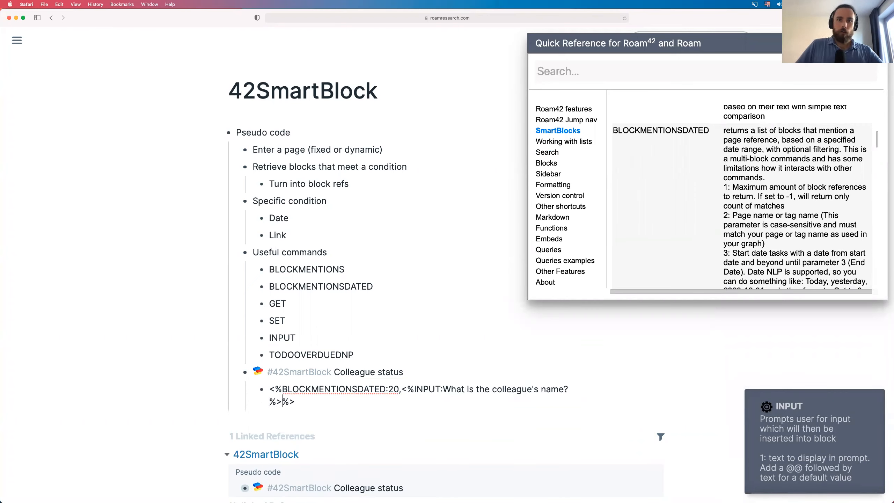
key("Right")
key("Right")
type(",")
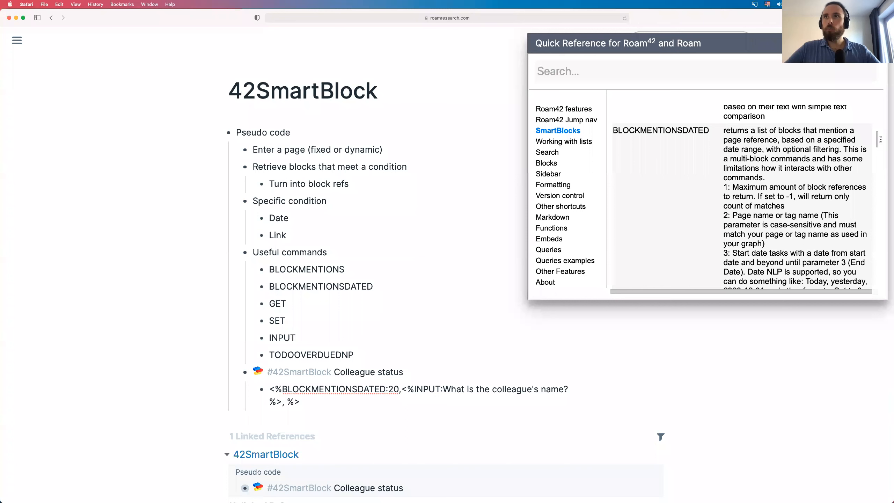
- Add two INPUT prompts, 'Start date?' and 'End date?', via the jj SmartBlocks menu
scroll(787, 218, "down", 3)
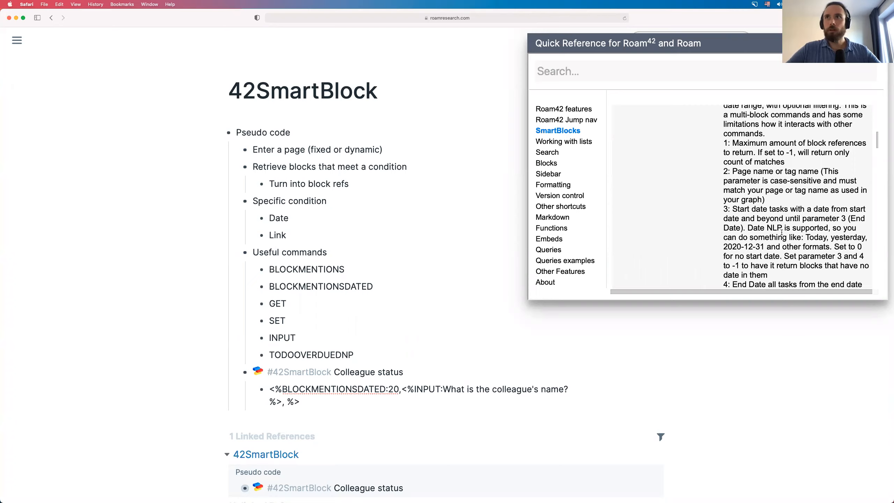
key("BackSpace")
type("jj")
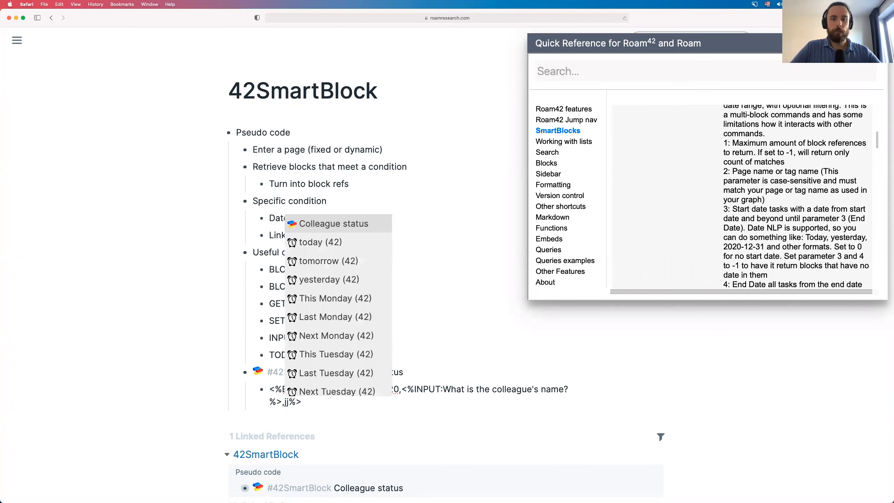
type("input")
key("Return")
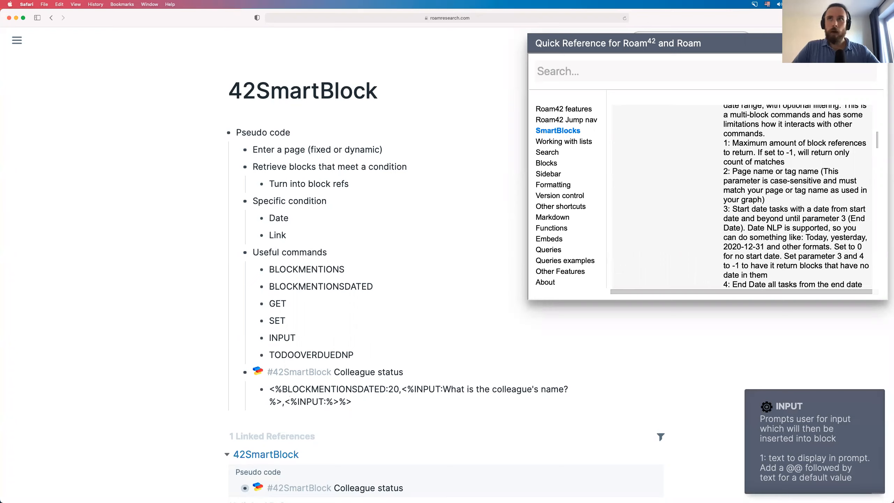
type("Wha")
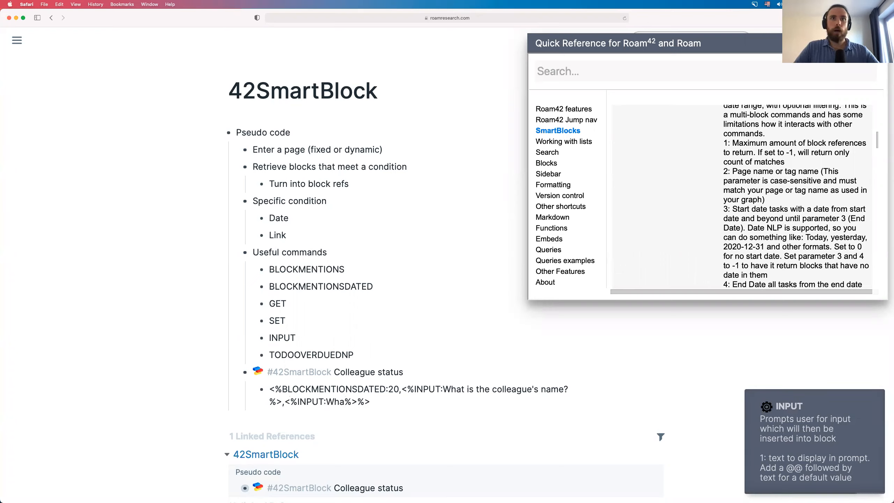
key("BackSpace")
key("BackSpace")
key("BackSpace")
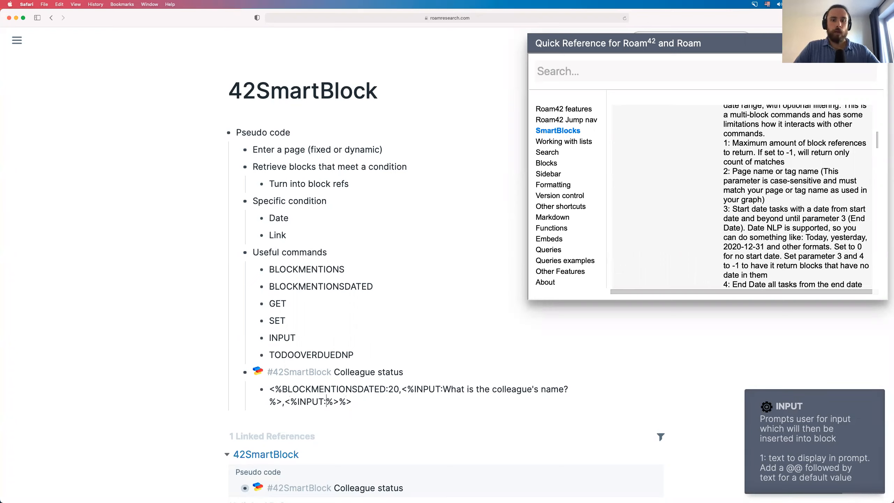
type("Star")
type("t dat")
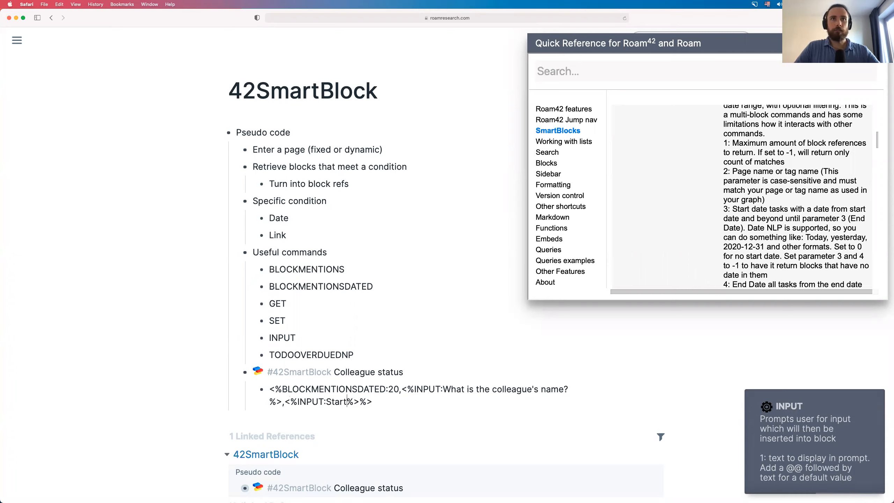
type("e?%>")
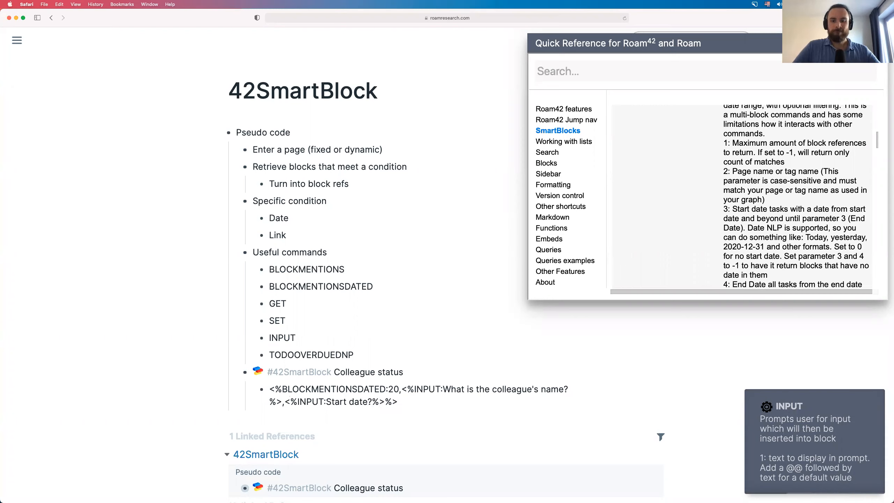
type(",jj")
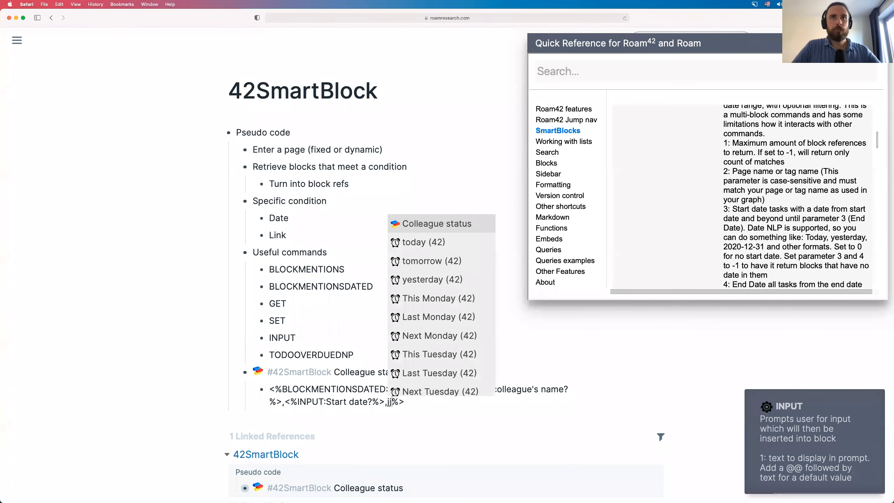
type("input")
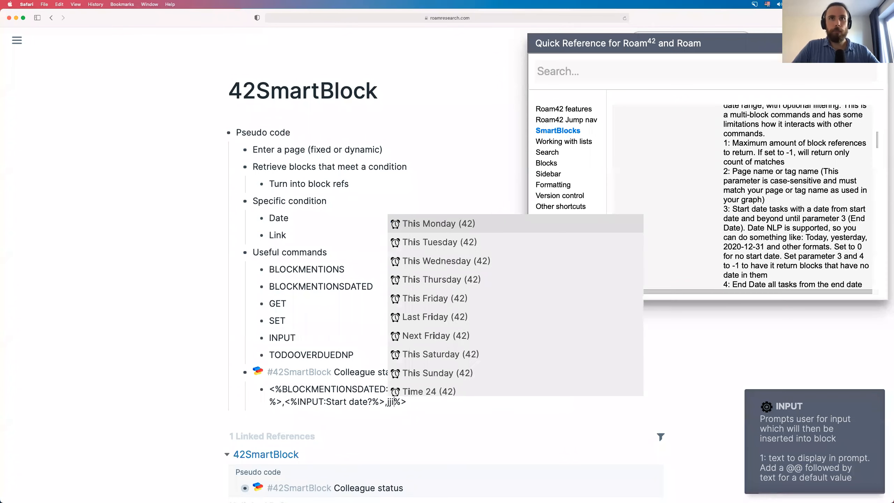
key("Return")
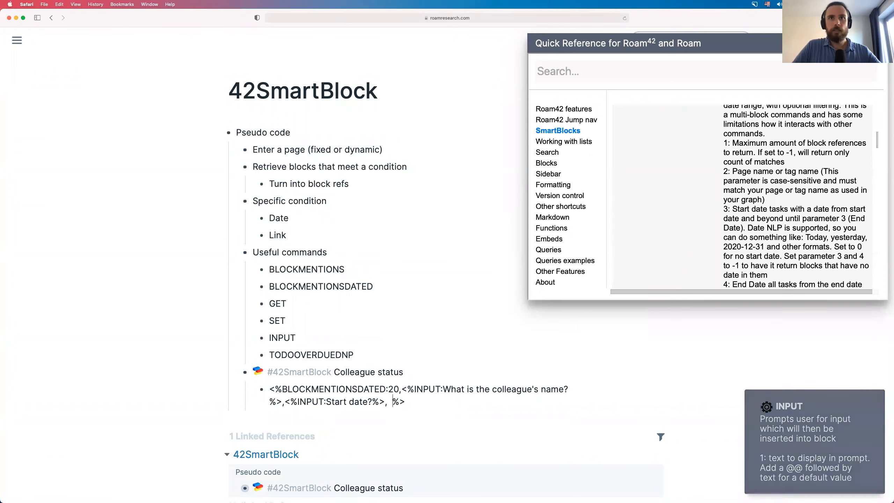
type("End date?")
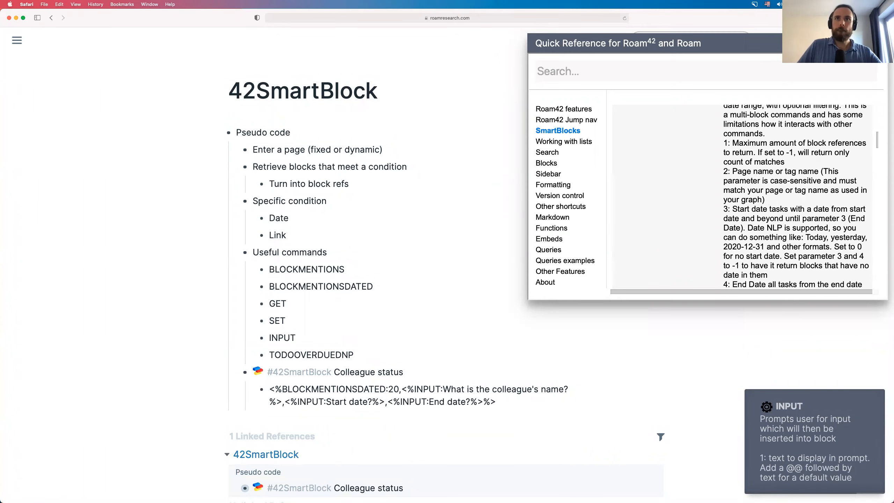
- Append ',ASC' after the End date prompt as the command's sort-order parameter
scroll(794, 156, "down", 5)
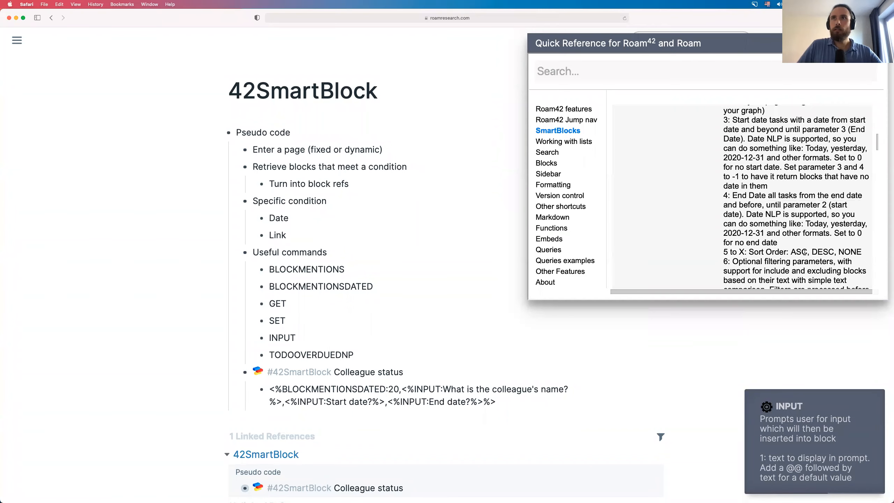
type(",")
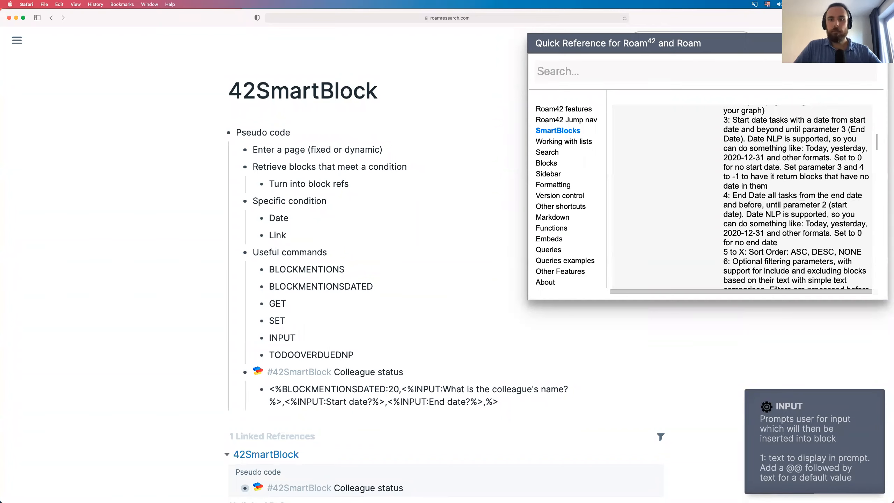
type("NON")
key("BackSpace")
key("BackSpace")
key("BackSpace")
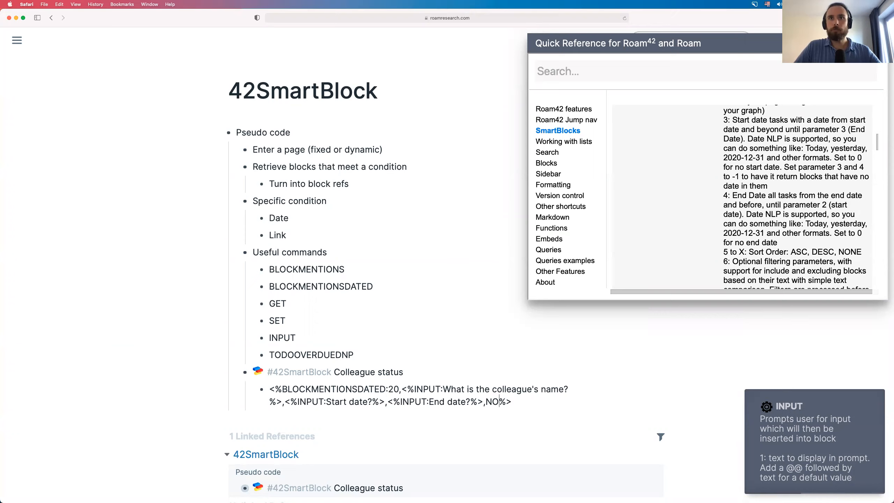
type("ASC")
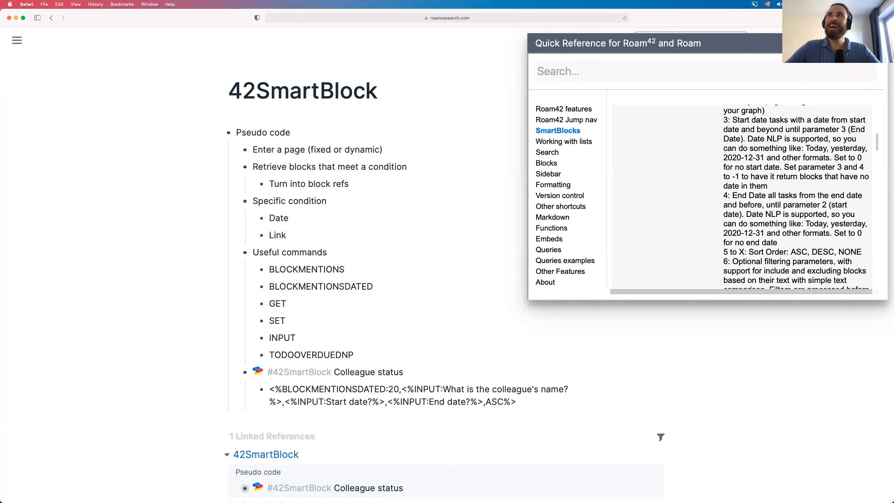
- Switch to the daily notes, minimize the Quick Reference, and scroll down to June 8th, 2021
key("ctrl+shift+d")
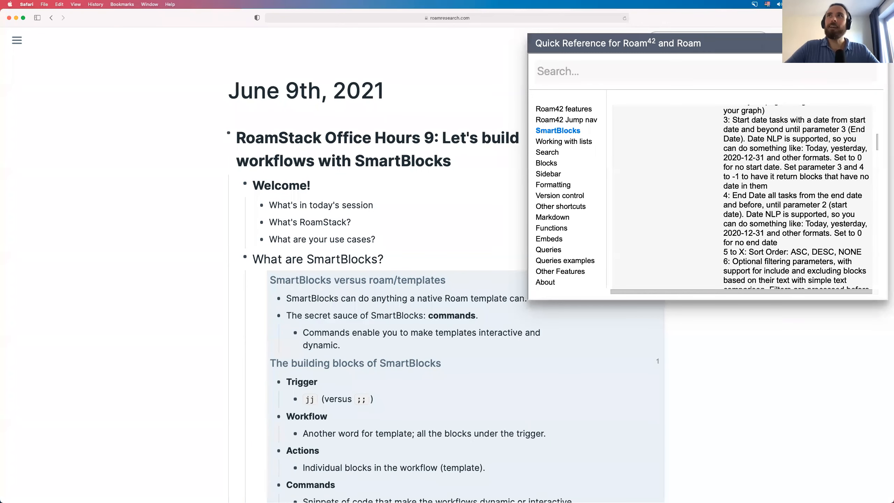
key("ctrl+shift+q")
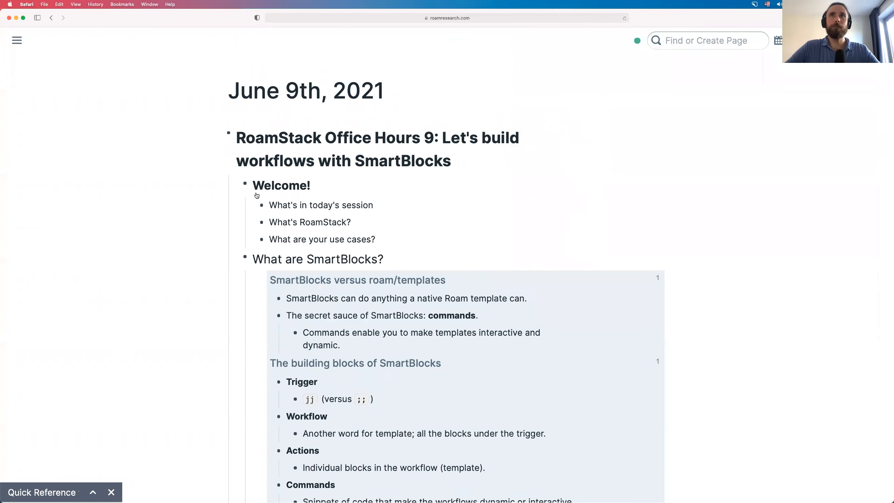
scroll(295, 245, "down", 7)
scroll(297, 346, "up", 7)
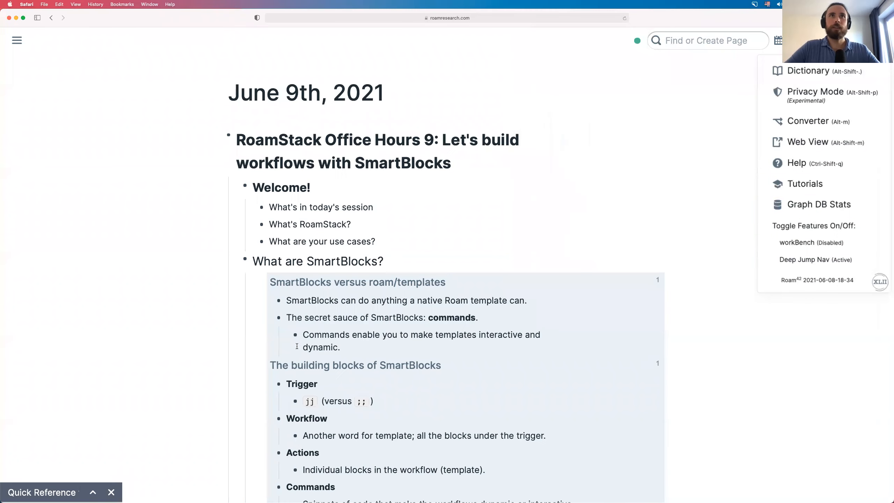
scroll(587, 426, "down", 10)
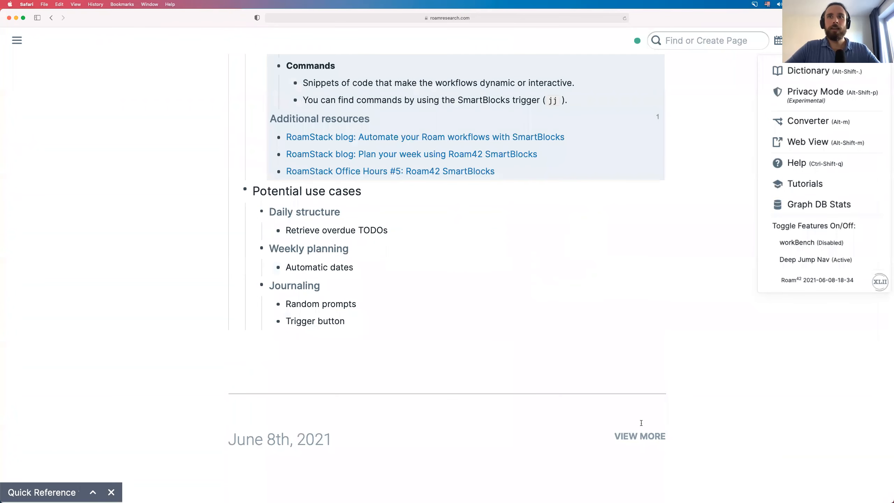
scroll(433, 423, "down", 10)
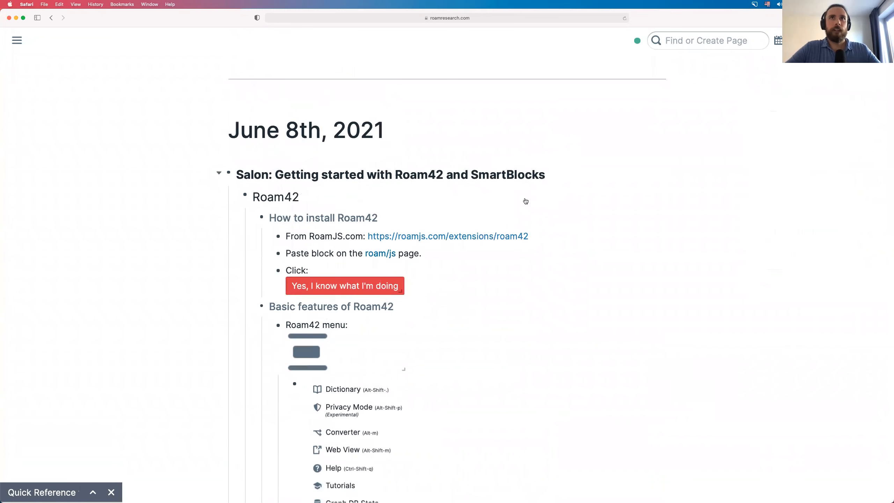
- Collapse the Salon block and start a new bullet beneath it
left_click(218, 172)
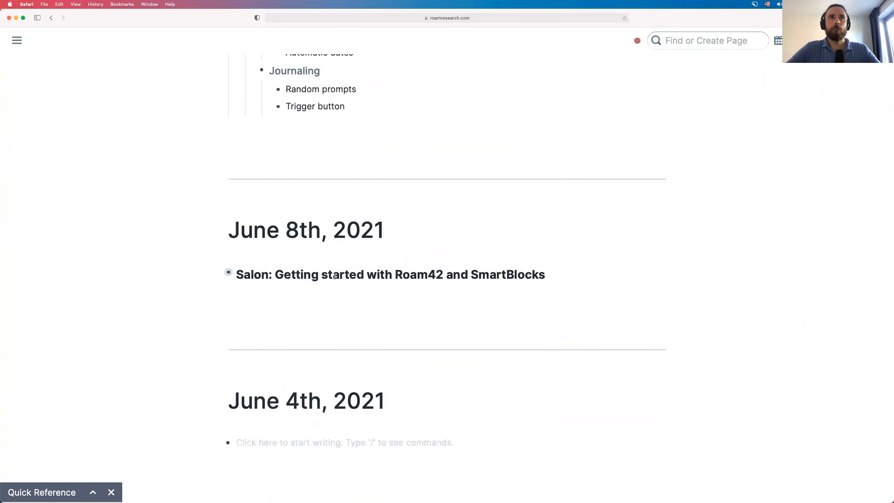
left_click(557, 274)
key("Return")
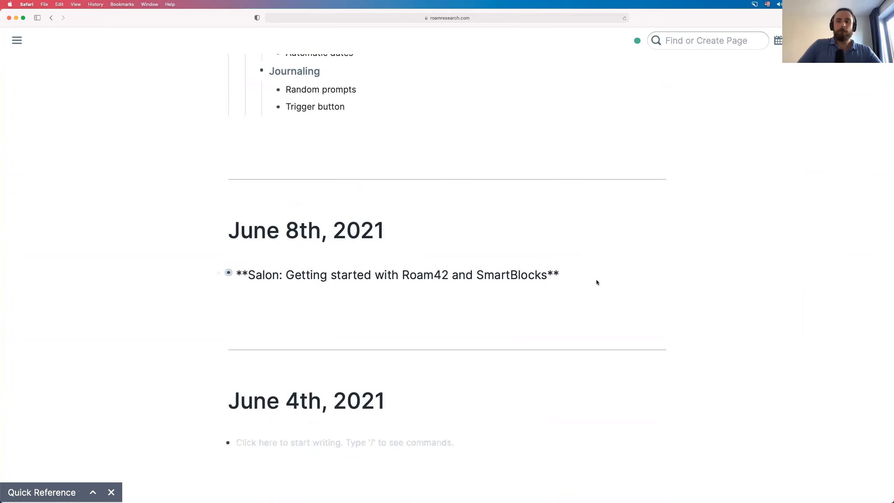
key("Return")
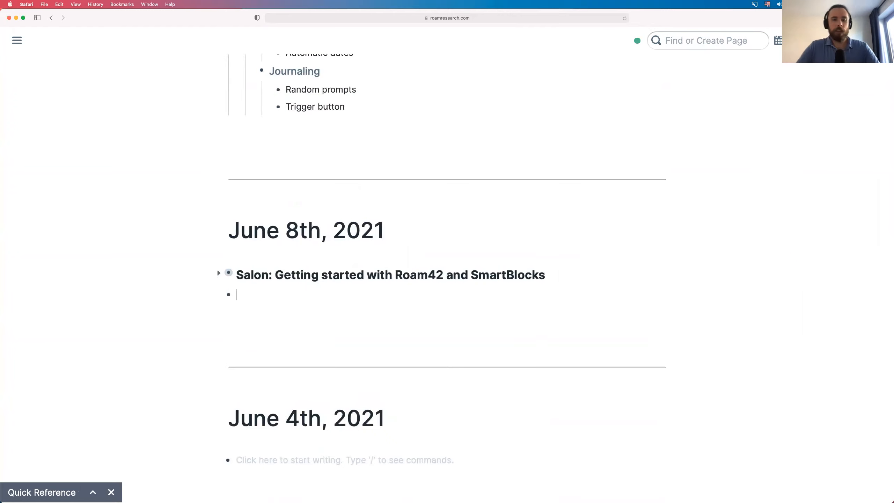
- Write 'Talked with' a link to the colleague's page 'about creating SmartBlocks.' in the new bullet
type("Tale")
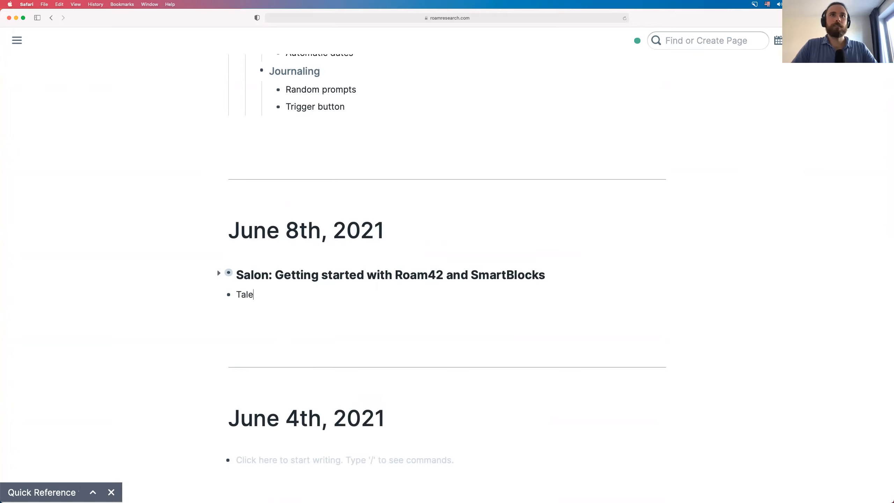
key("BackSpace")
key("BackSpace")
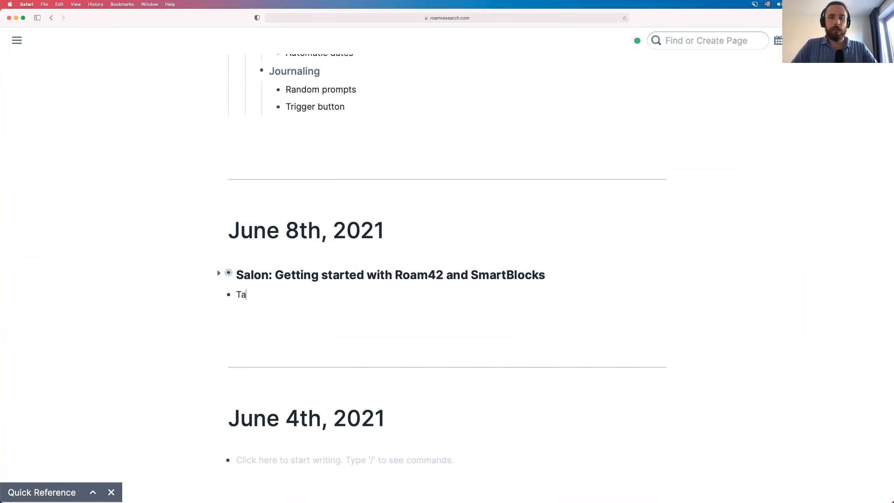
type("ked w")
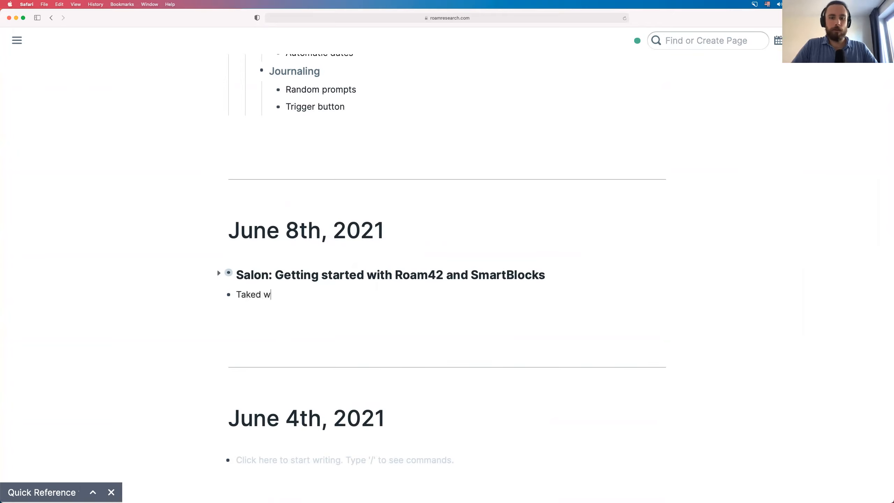
type("ith [[Behr")
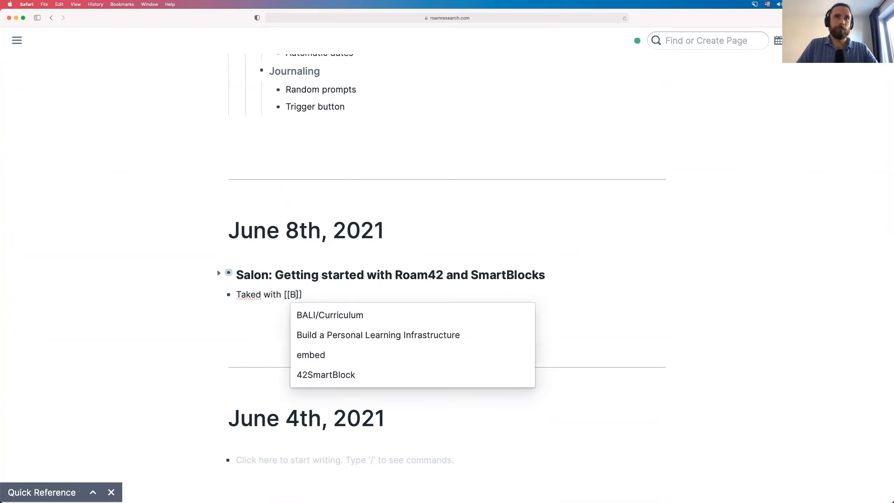
type("ooz")
key("Right")
key("Right")
type("about")
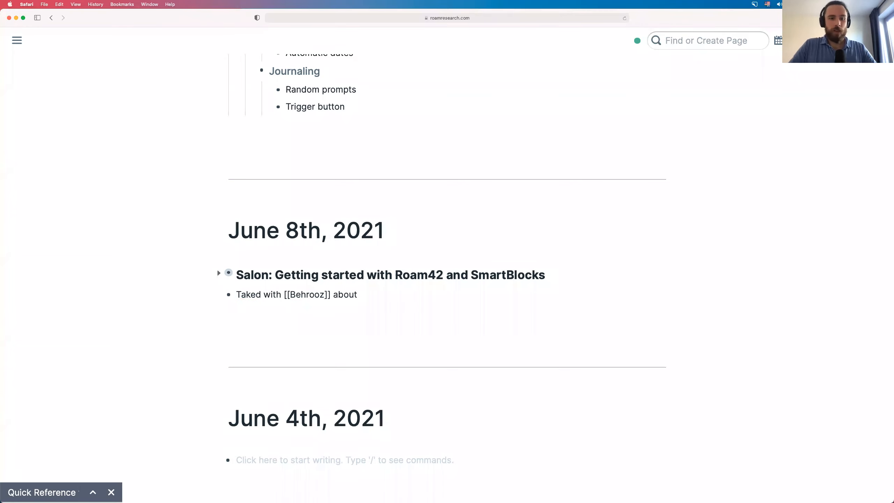
type(" cra")
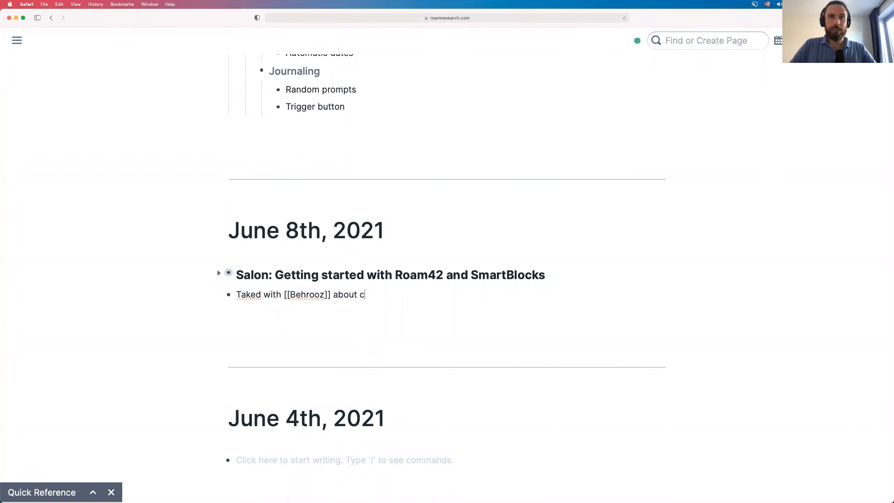
key("BackSpace")
type("eating SmartBloc")
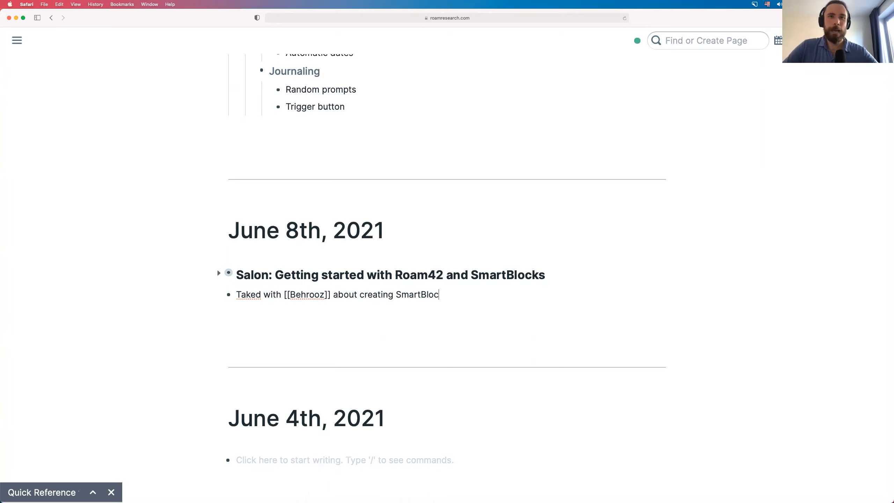
type("ks.")
scroll(444, 264, "up", 1)
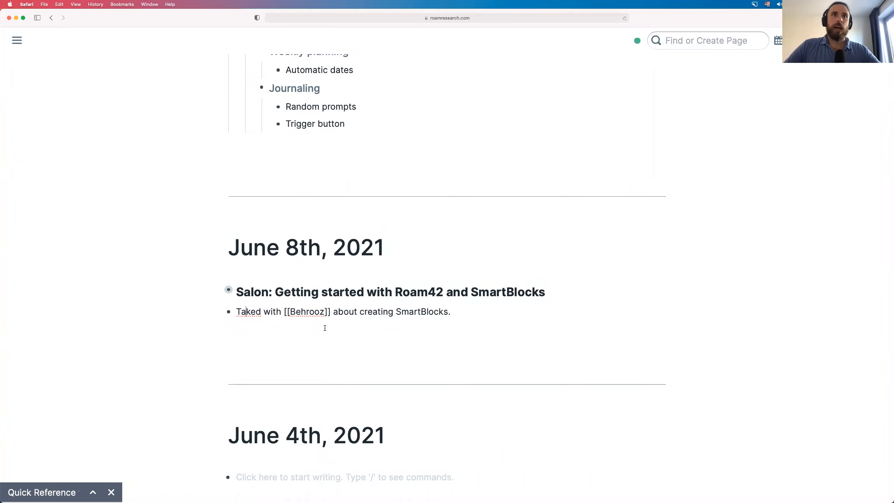
type("l")
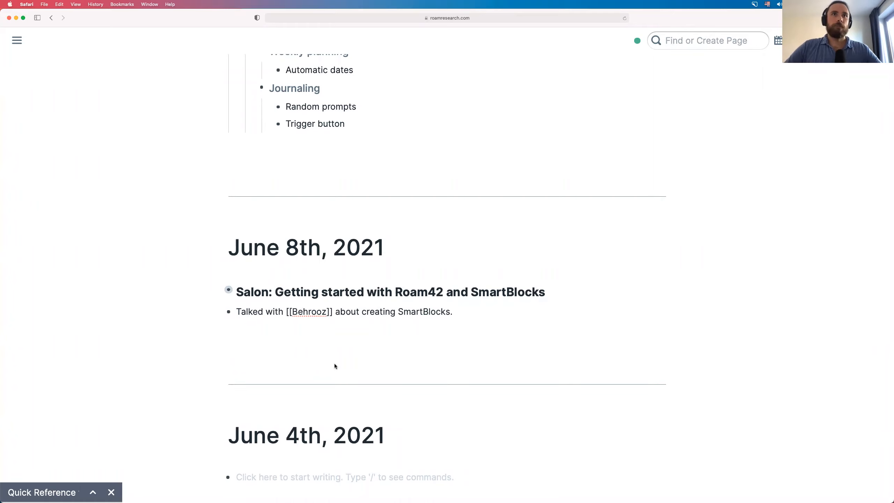
left_click(309, 254)
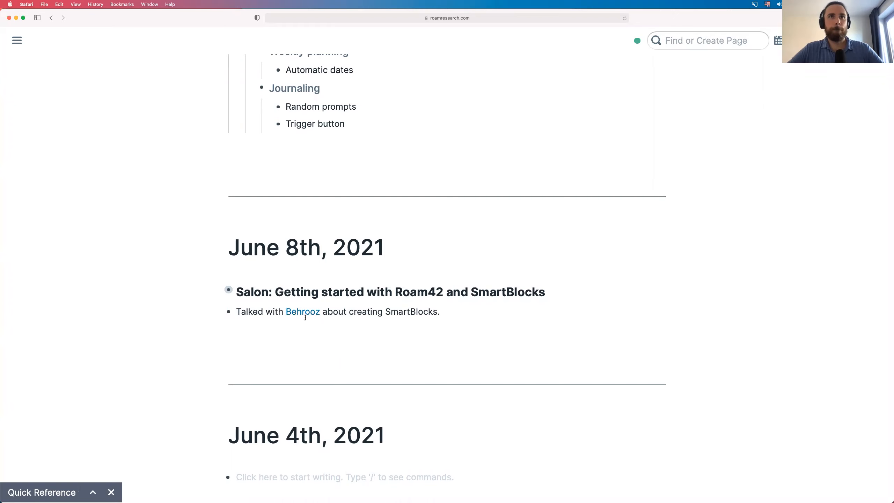
scroll(334, 192, "up", 20)
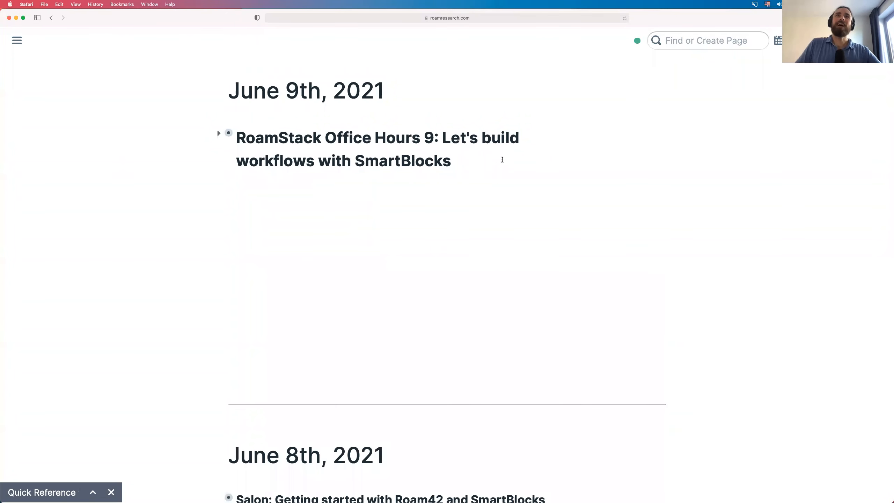
- Add a bullet under the June 9th heading and launch the Colleague status SmartBlock with jj
left_click(502, 160)
key("Return")
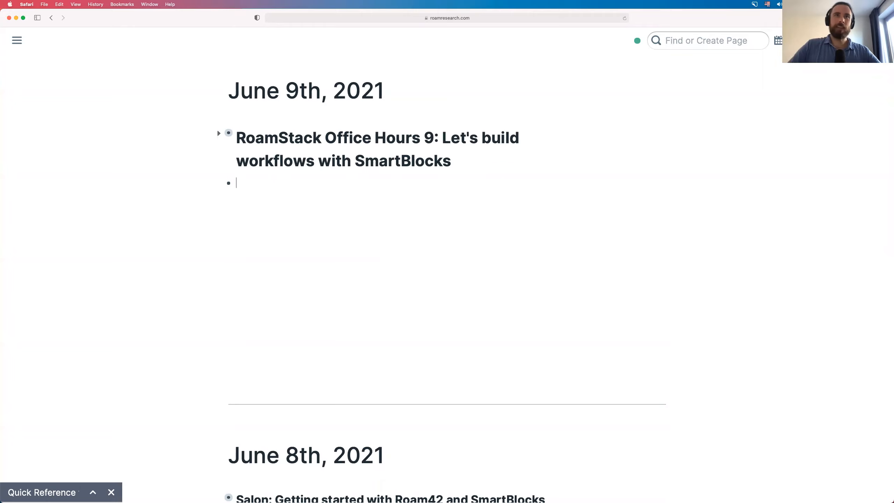
type("jj")
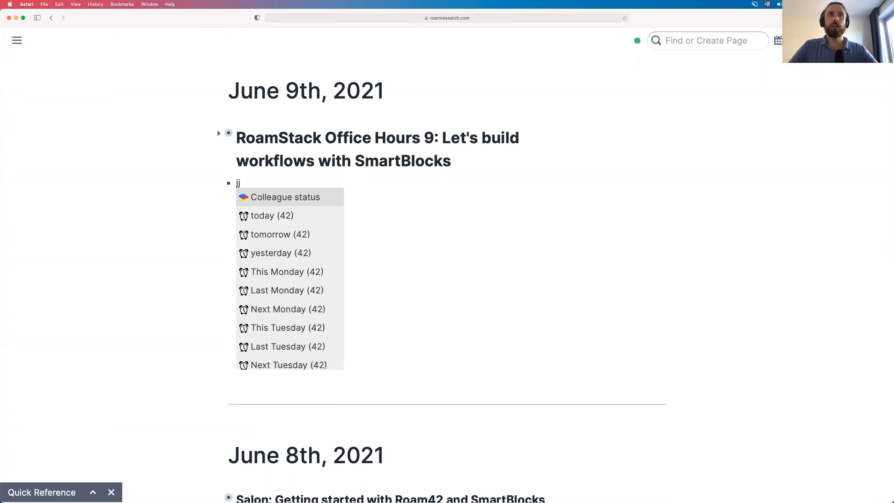
key("BackSpace")
key("BackSpace")
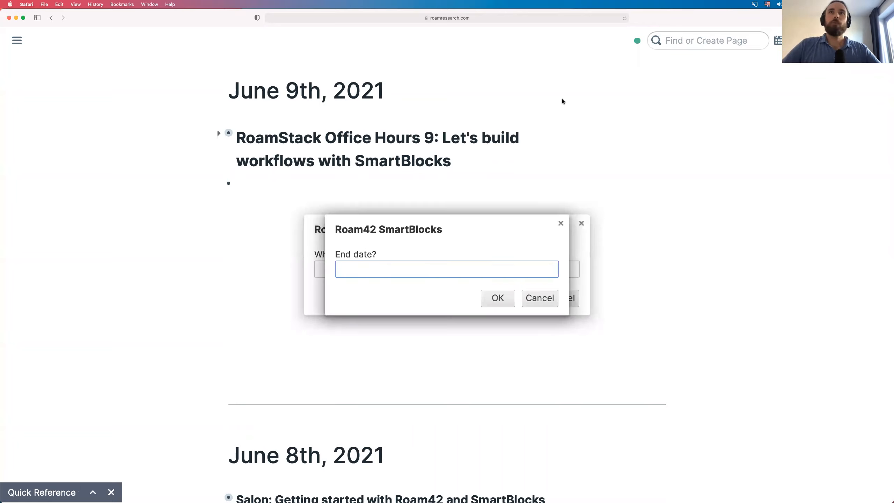
left_click(464, 291)
- Answer the prompts with 7 days ago, Today and the colleague's name, then show June 9th alone
left_click(471, 262)
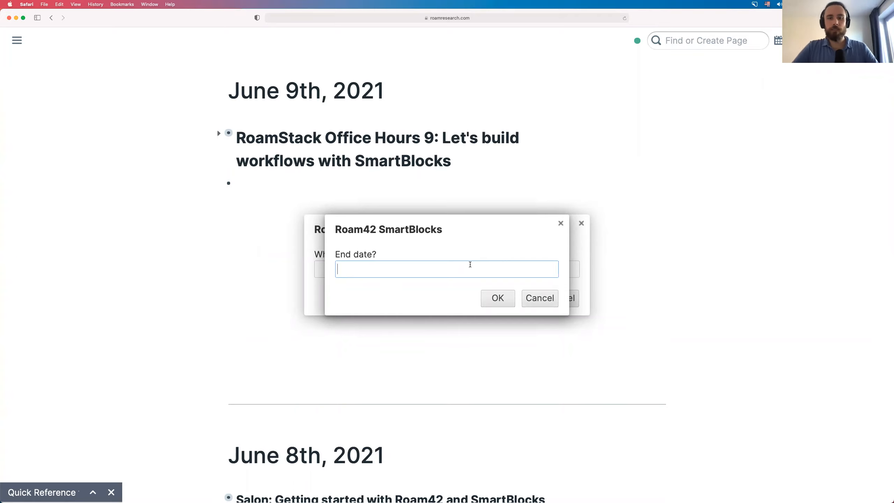
type("7 days ago")
left_click(493, 302)
left_click(416, 273)
type("Today")
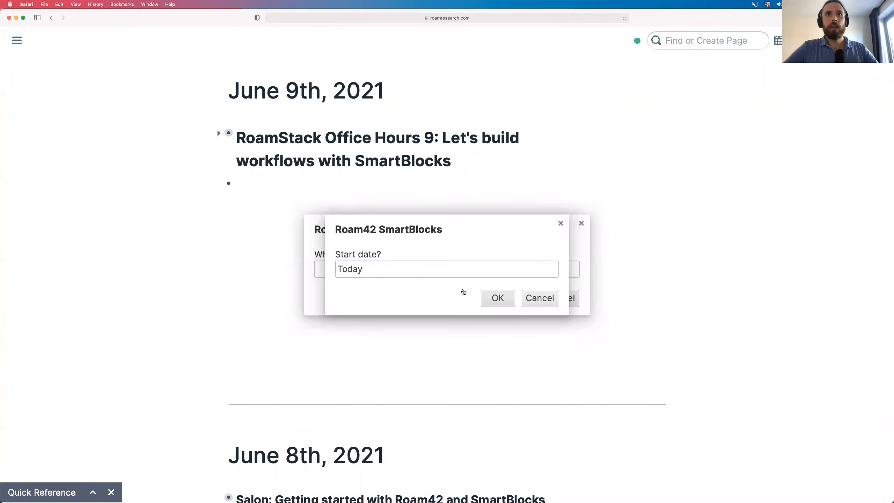
key("Return")
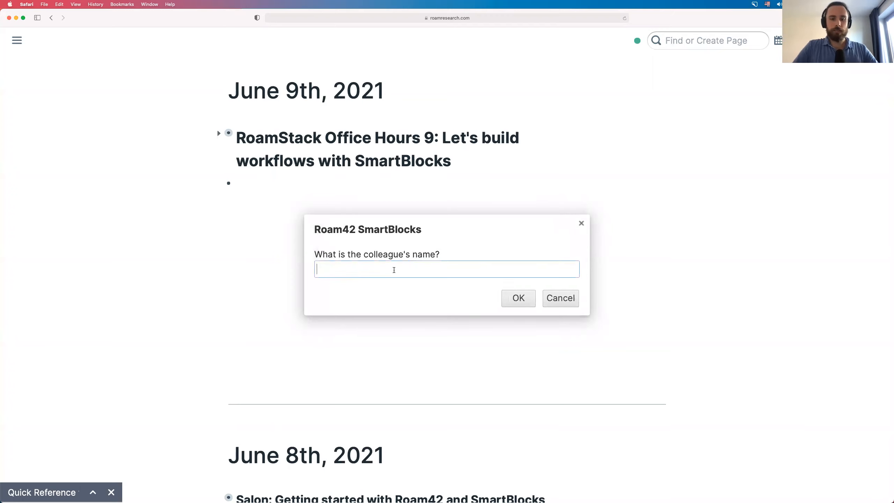
type("Bhr")
key("BackSpace")
key("BackSpace")
type("ehrooz")
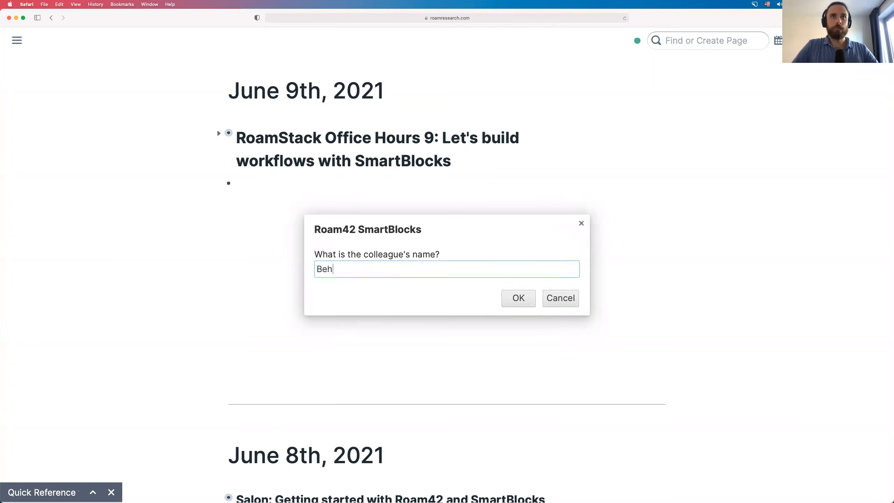
left_click(519, 298)
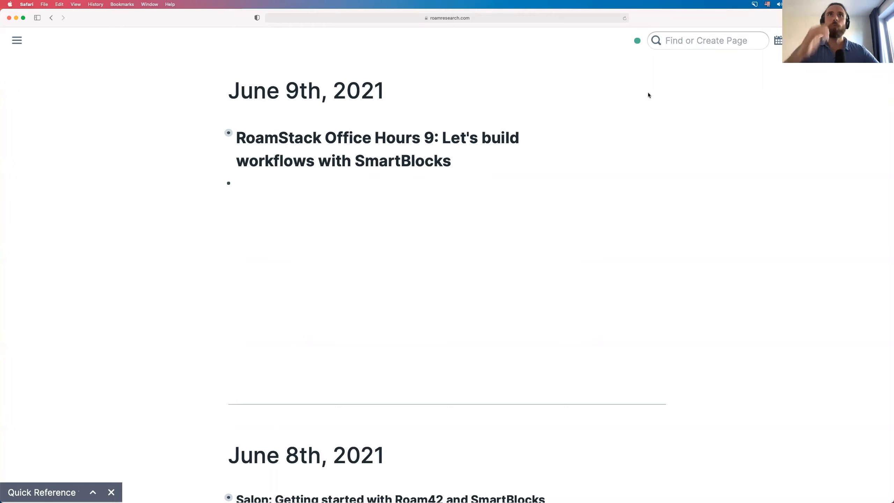
key("super+comma")
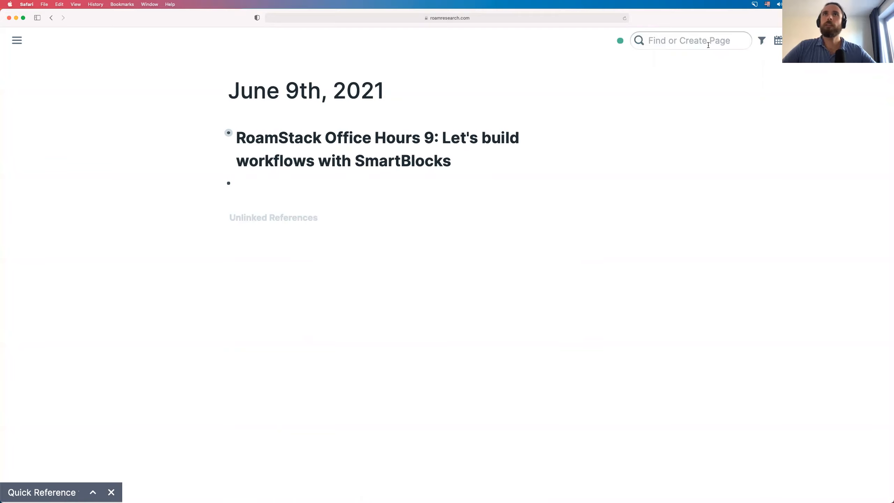
- Open the 42SmartBlock page in the right sidebar and scroll the daily notes down to June 8th
left_click(708, 45)
type("52")
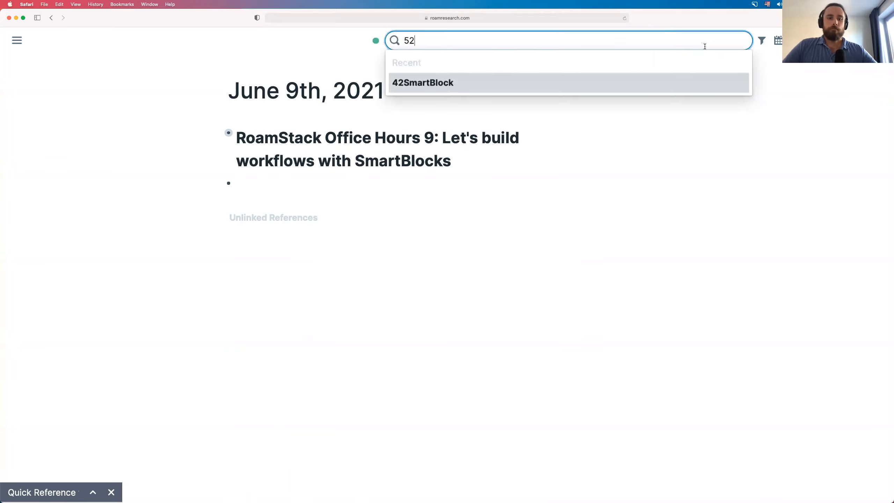
key("BackSpace")
key("BackSpace")
type("42")
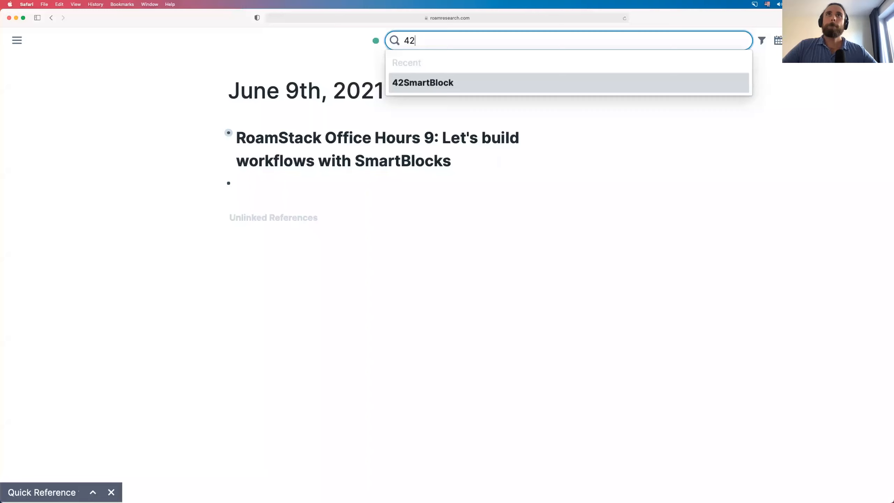
key("BackSpace")
key("BackSpace")
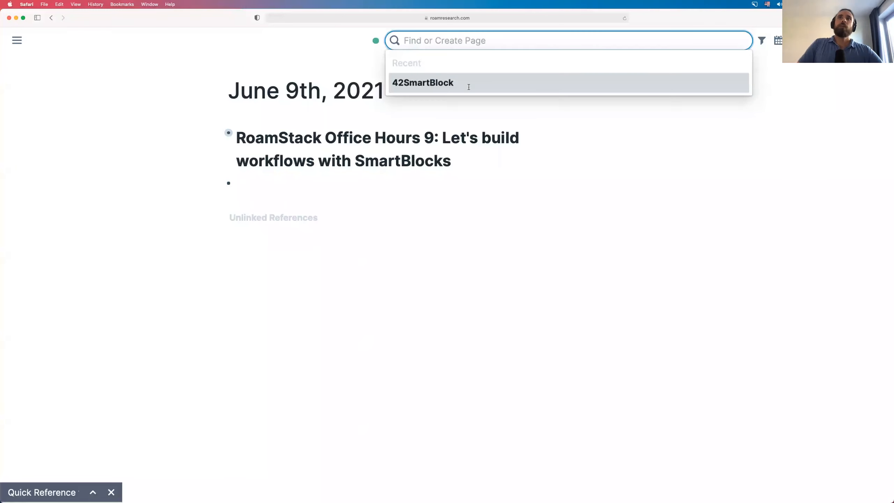
key("Escape")
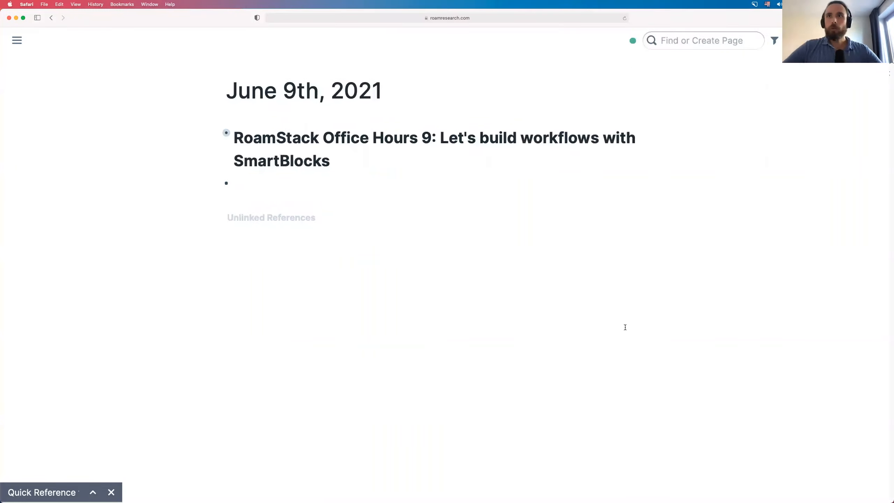
key("super+shift+backslash")
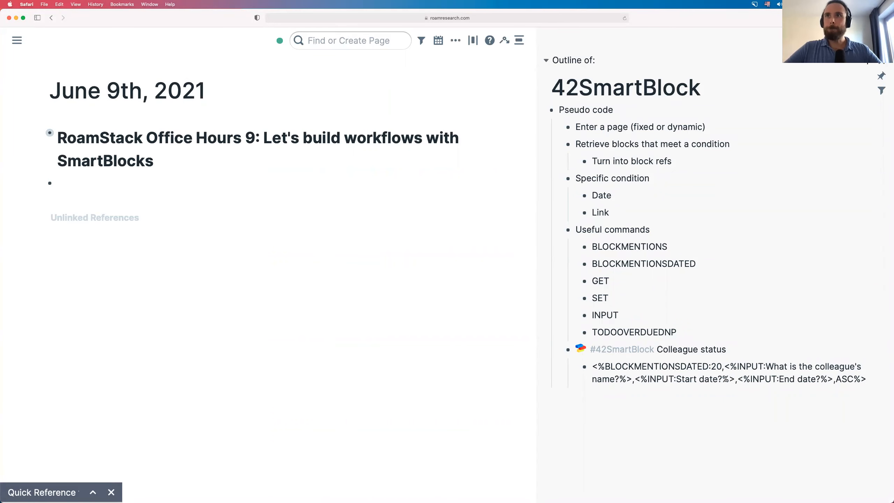
scroll(726, 379, "down", 1)
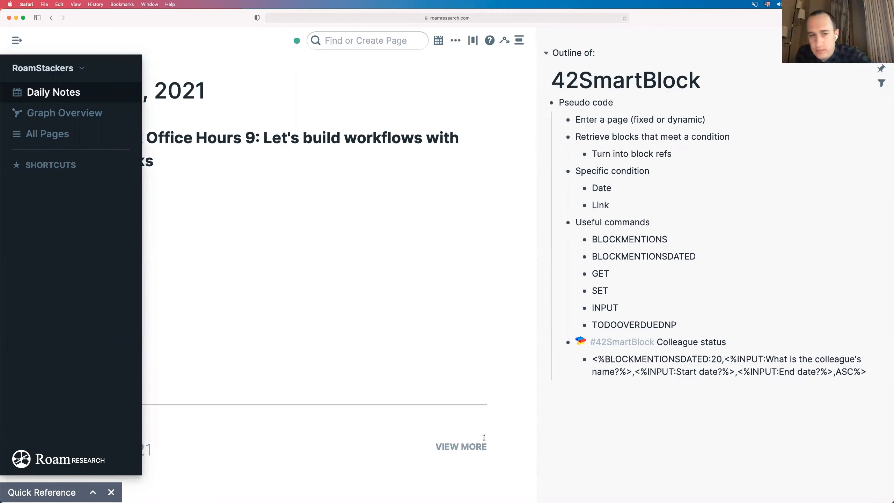
scroll(279, 382, "down", 3)
scroll(283, 404, "down", 2)
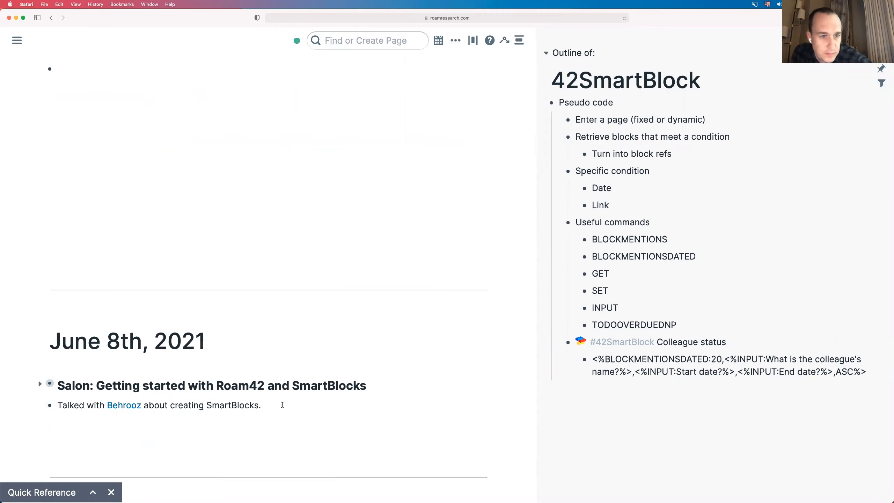
- Replace the June 8th note's trailing period with a /today link to June 9th, 2021
left_click(283, 405)
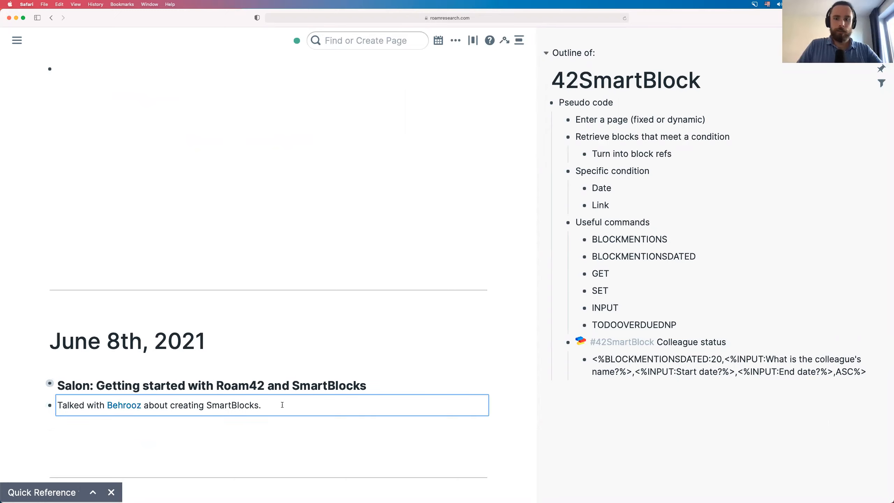
left_click(282, 404)
key("BackSpace")
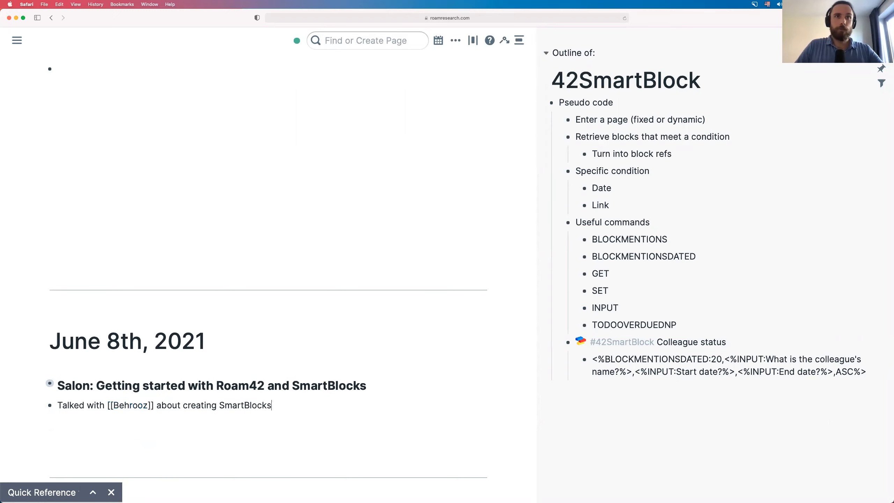
type("/t")
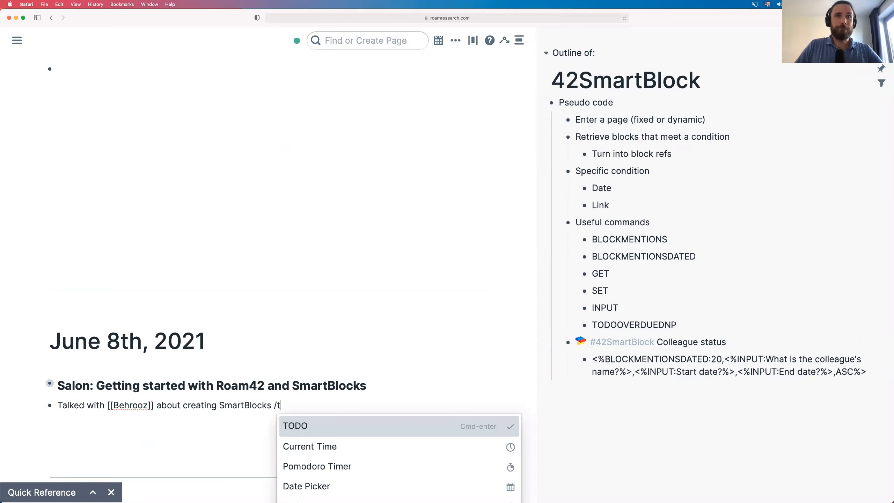
type("oday")
key("Return")
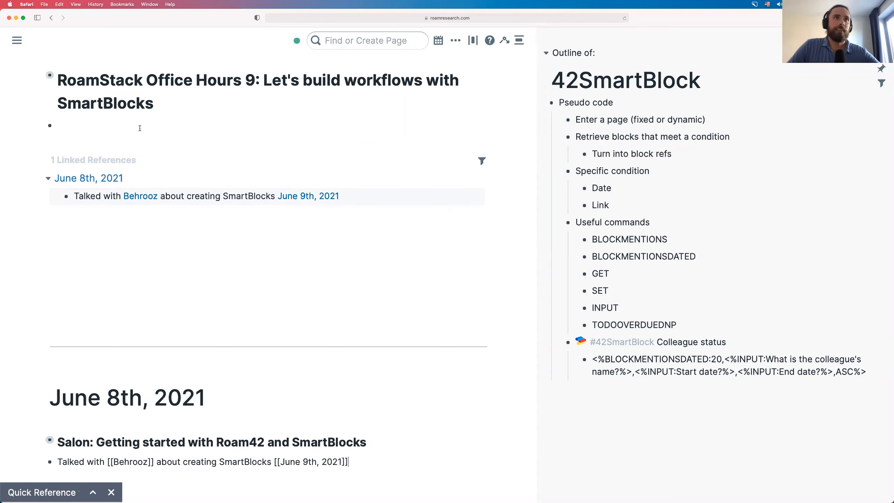
left_click(140, 128)
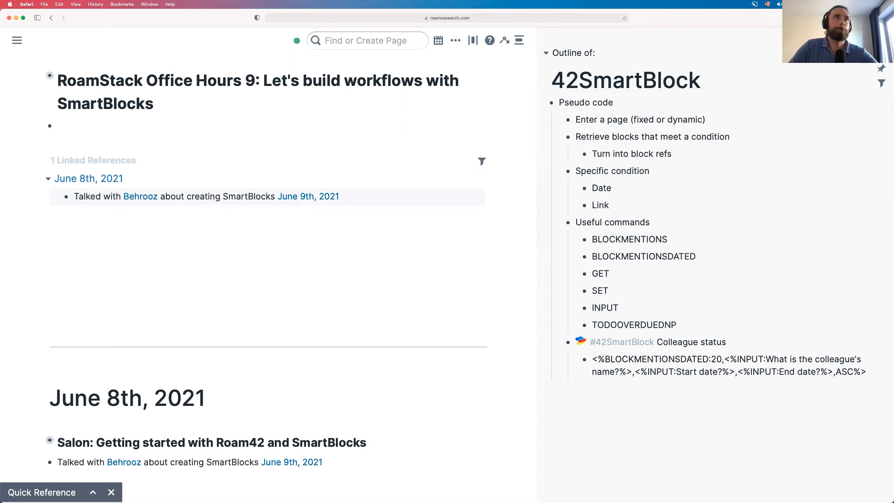
- Run Colleague status with end date Today, start date '7 days' and the colleague's name
type("jj")
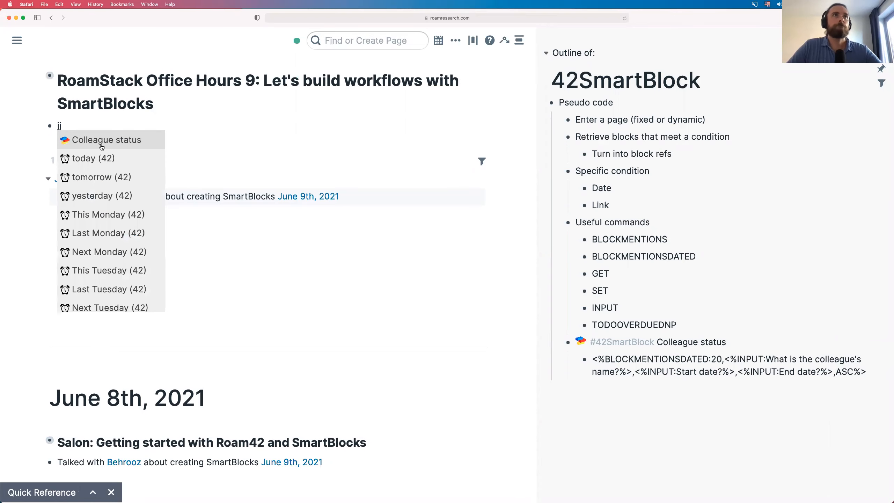
key("Return")
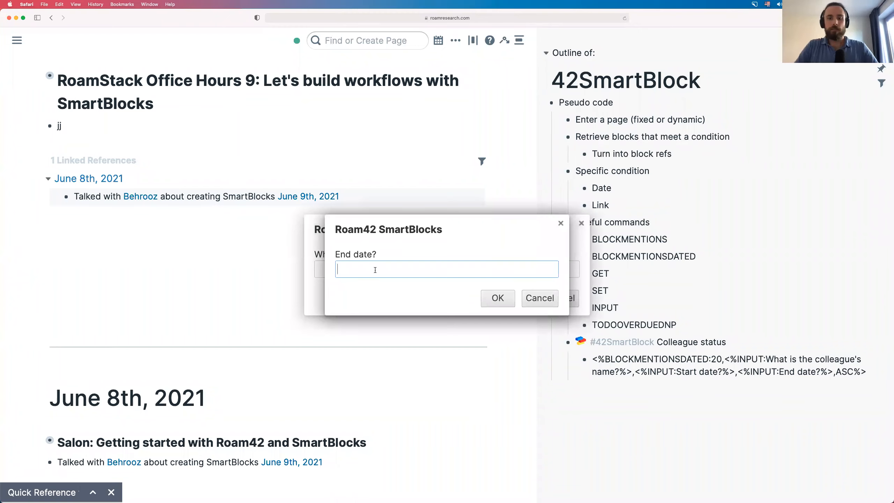
type("Last")
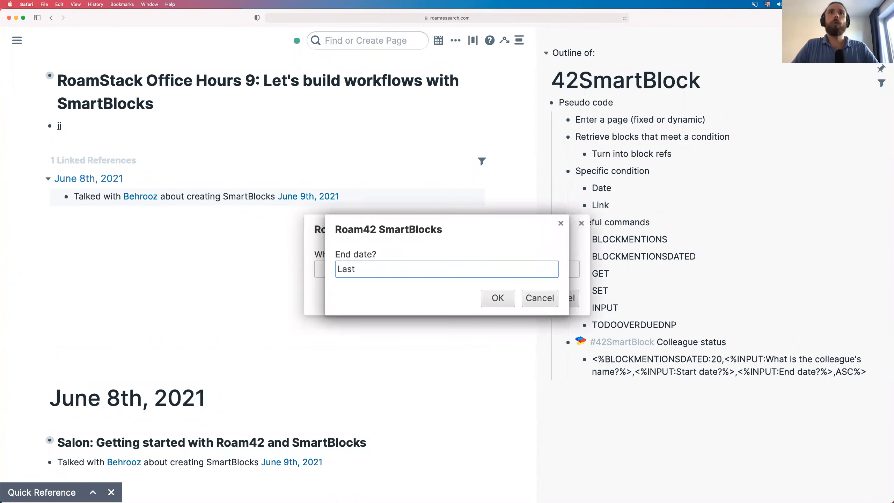
key("super+a")
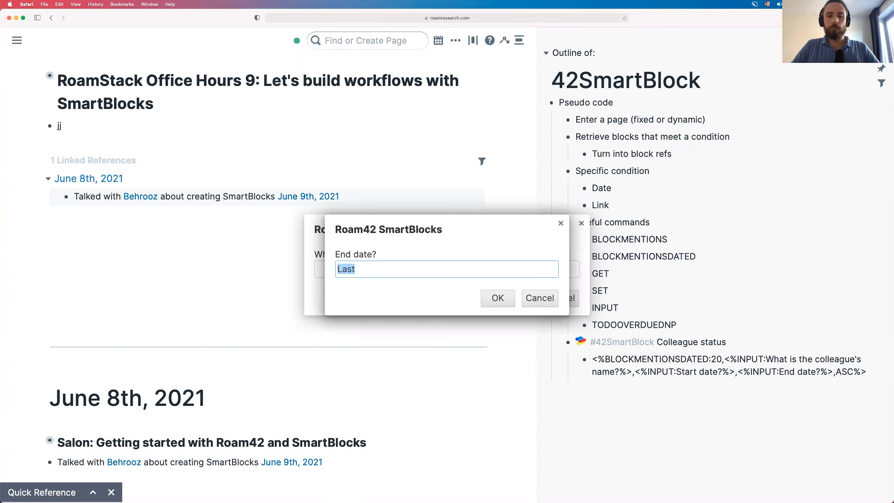
type("Today")
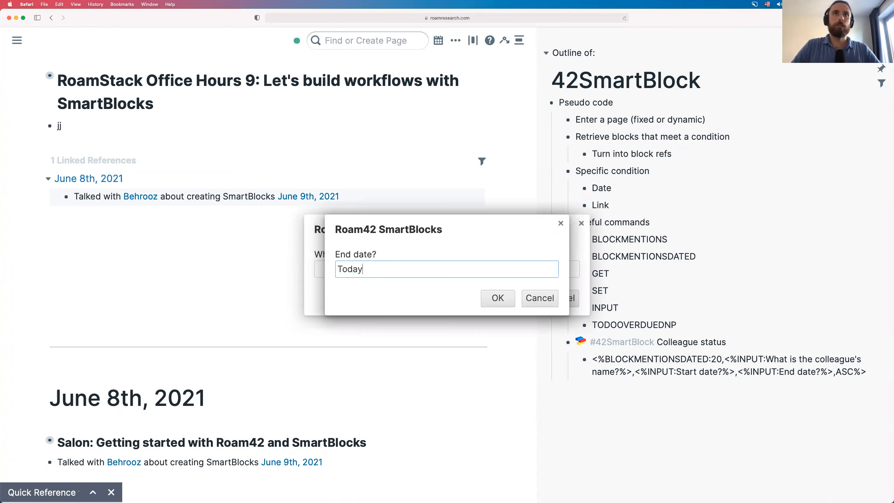
key("Return")
left_click(344, 271)
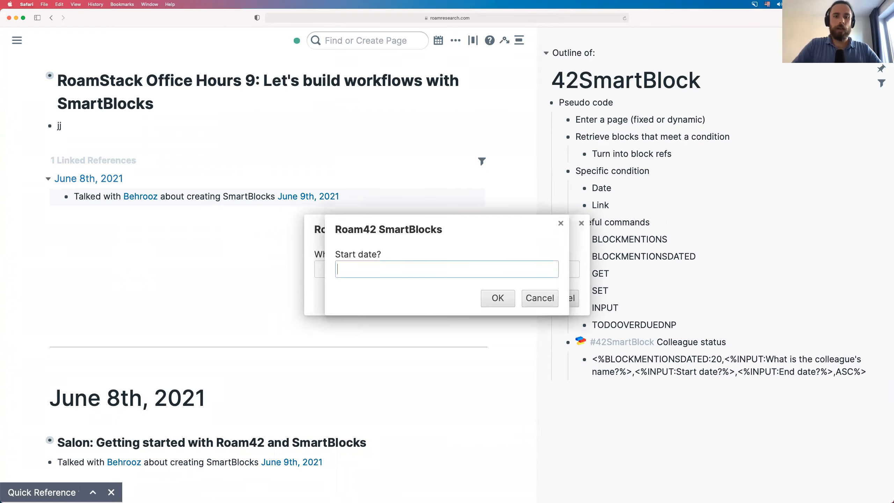
type("La")
key("BackSpace")
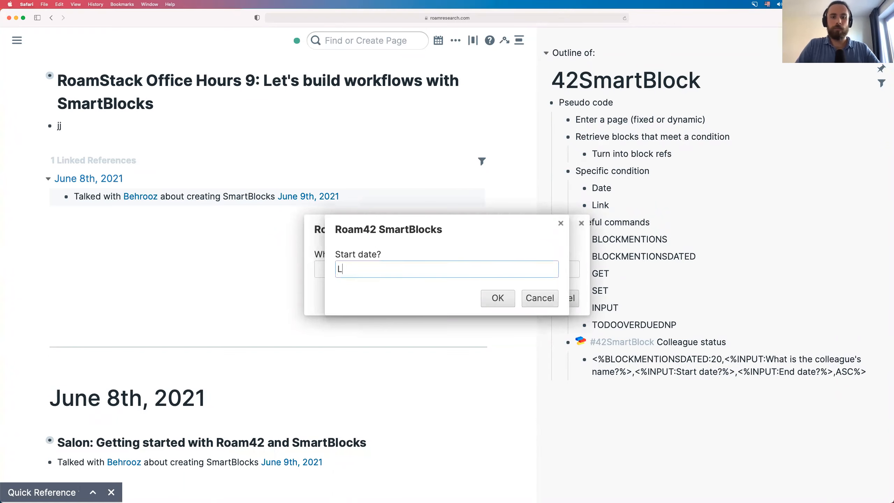
key("BackSpace")
type("7 days")
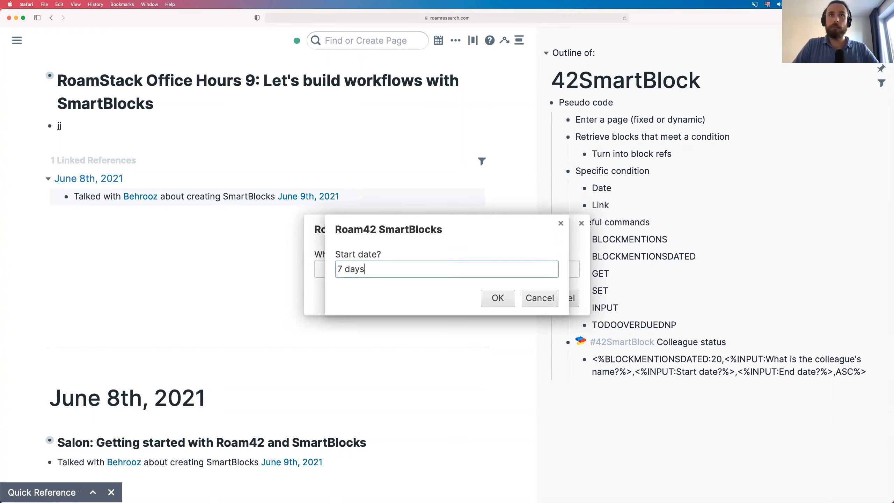
key("Return")
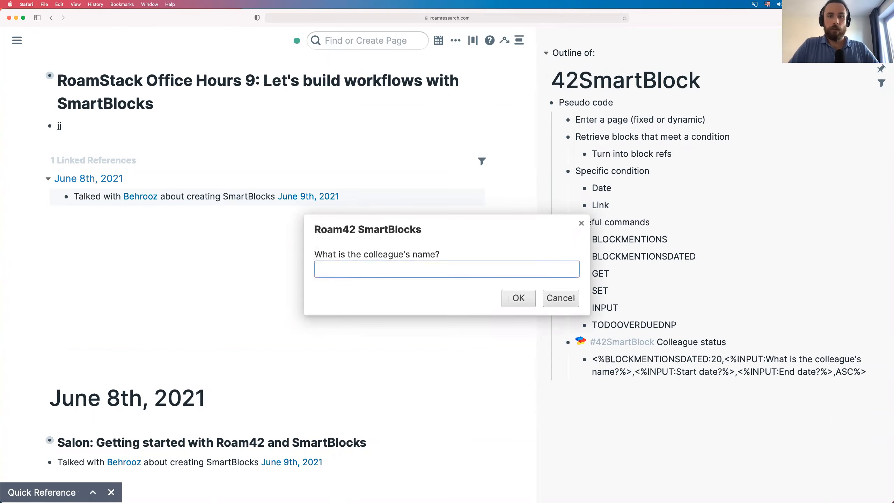
type("Behrooz")
key("Return")
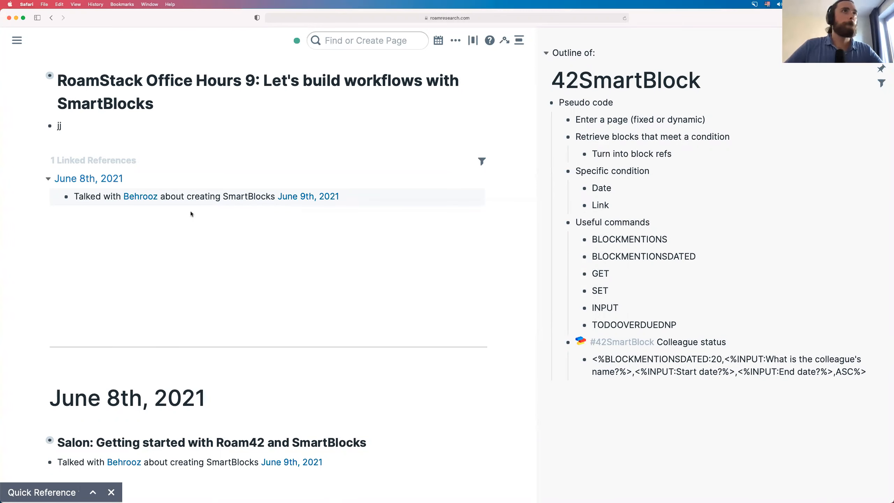
- Rerun Colleague status in the top block with Today, 7 days ago and the colleague's name
left_click(115, 125)
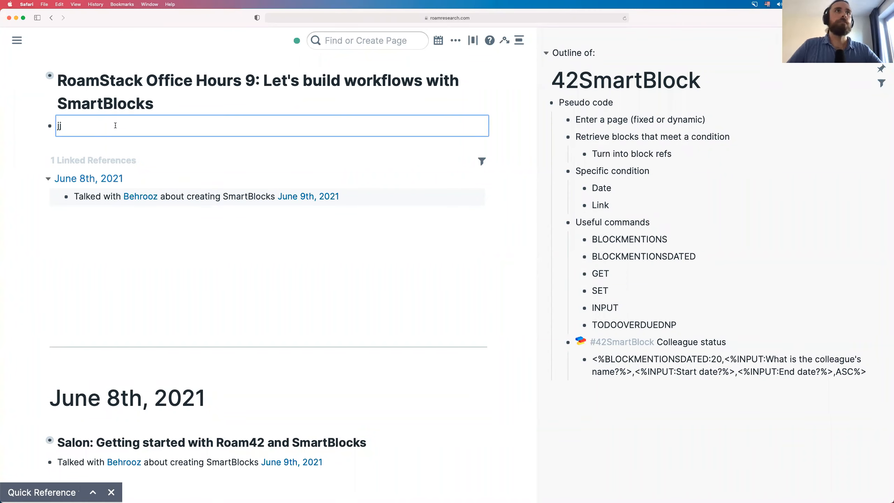
key("BackSpace")
key("BackSpace")
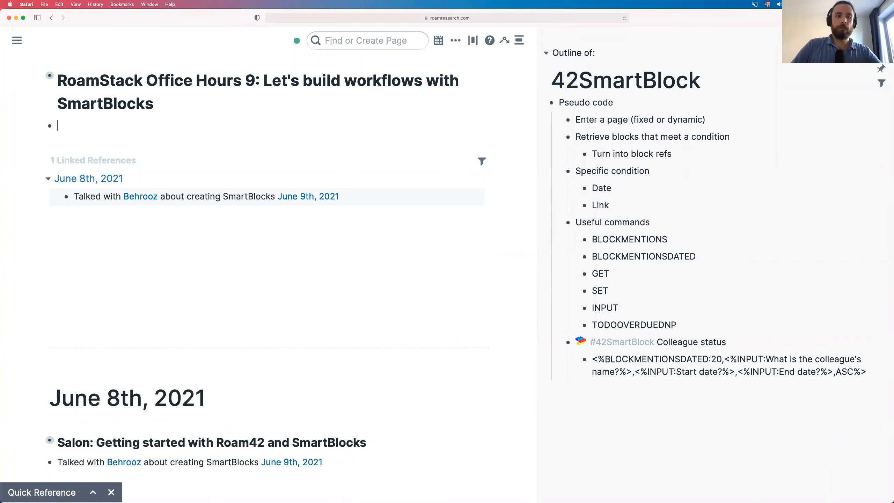
type("jj")
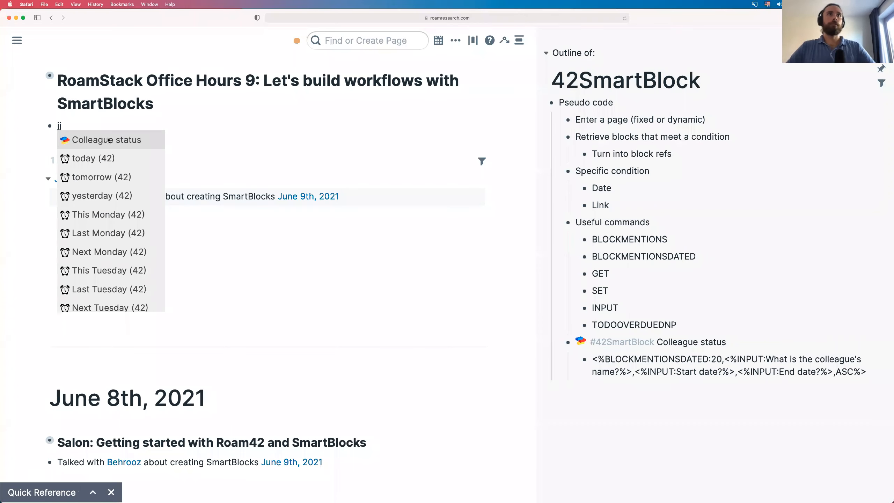
left_click(107, 140)
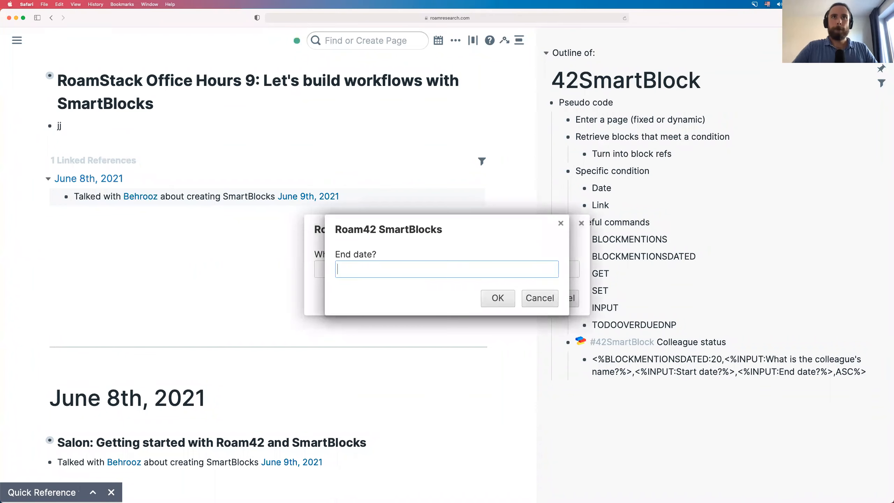
type("Today")
key("Return")
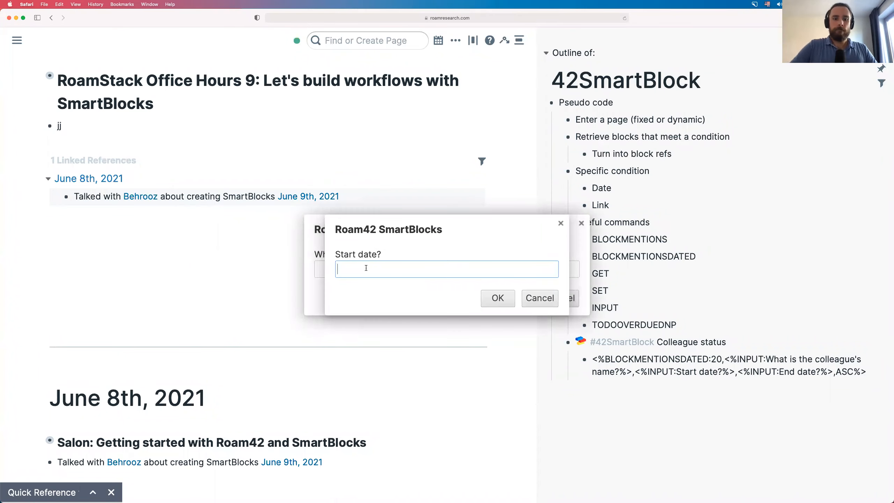
type("7 days")
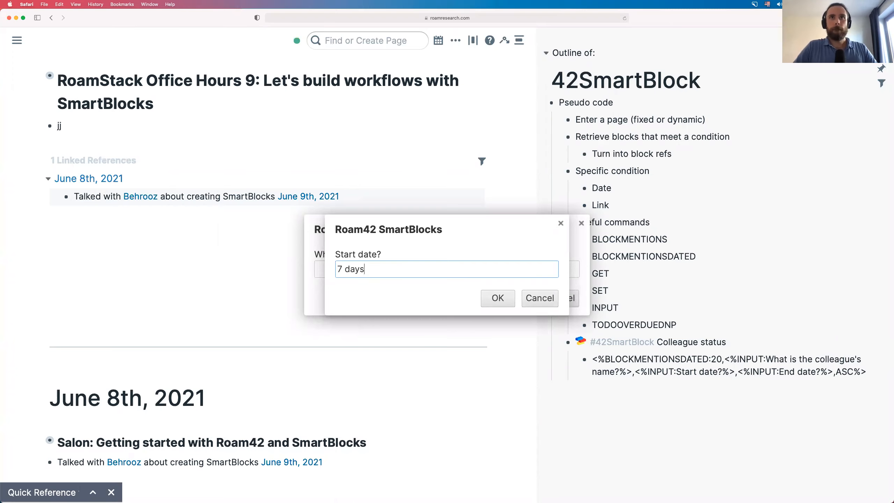
type("s")
key("BackSpace")
key("BackSpace")
key("BackSpace")
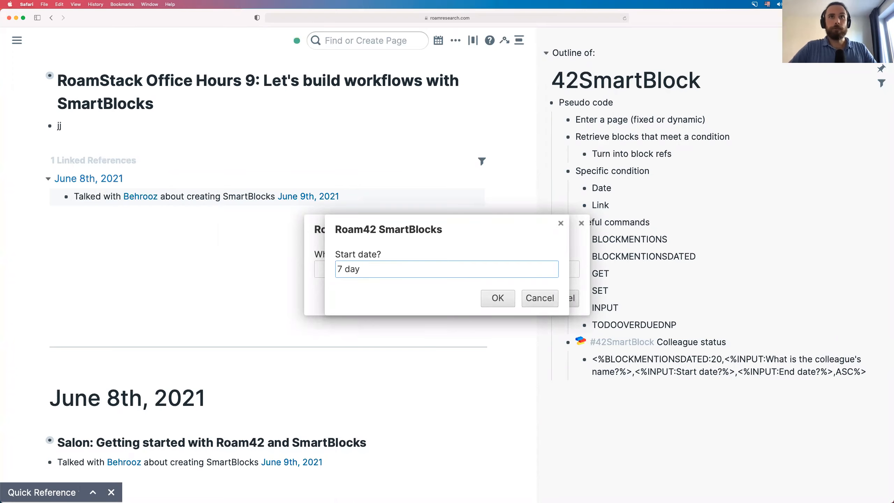
type("ys ago")
key("Return")
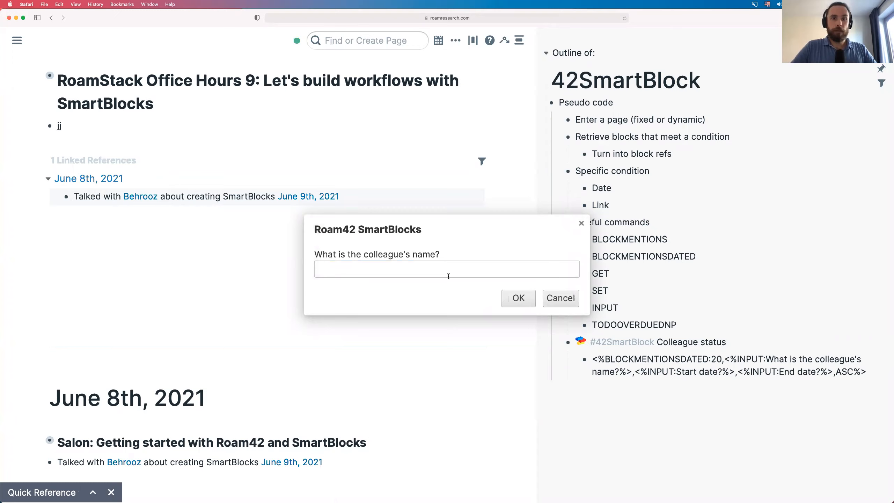
type("Behrooz")
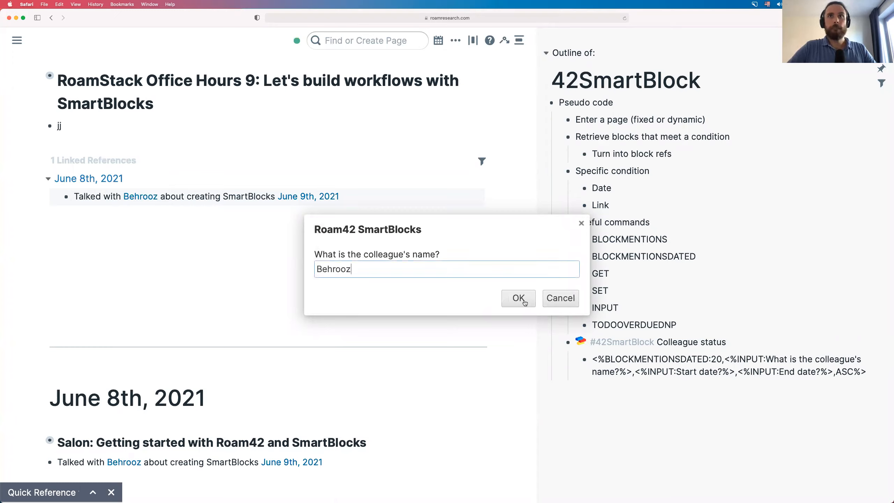
left_click(525, 302)
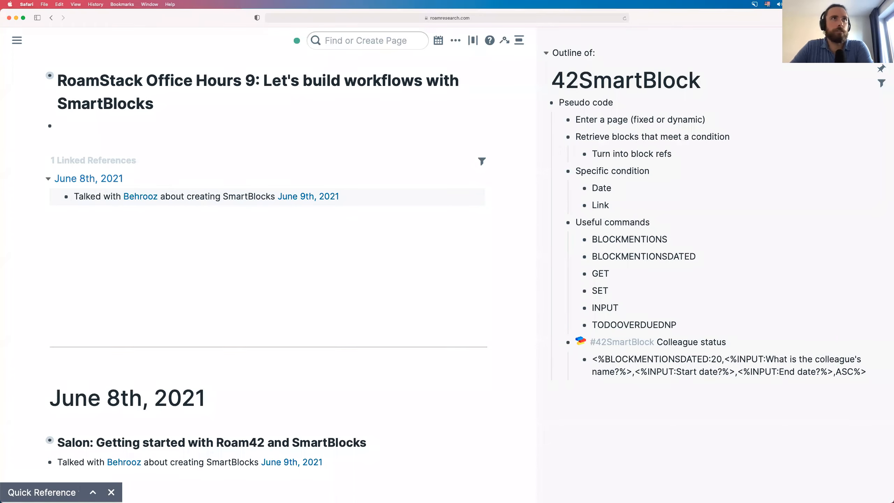
- Dismiss the jj SmartBlock suggestions, clear the block, and bring up the Roam42 tools menu
type("jj")
key("Down")
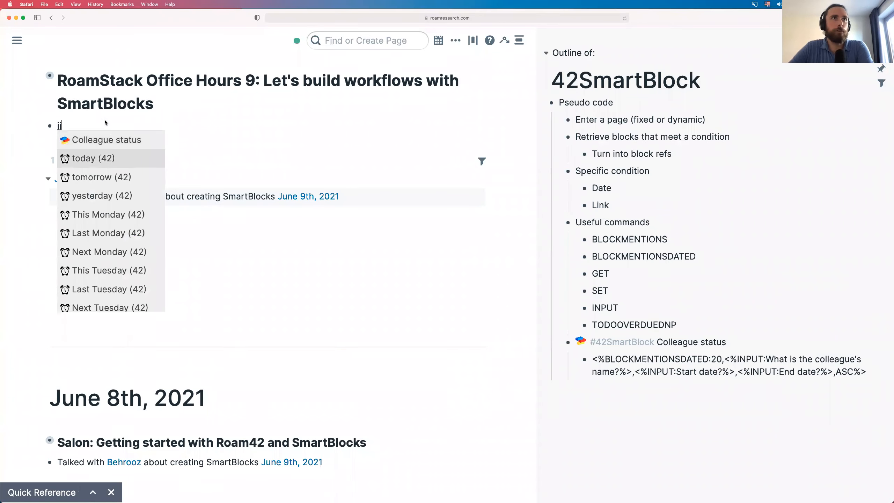
key("Escape")
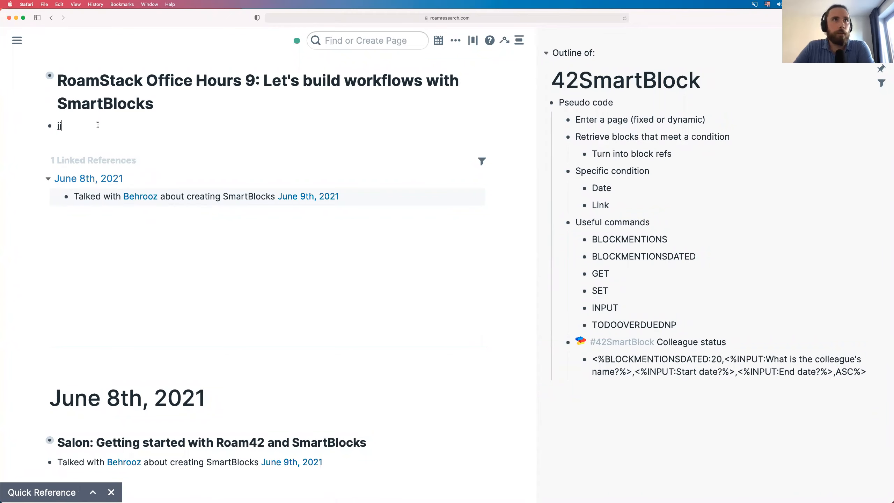
key("BackSpace")
key("BackSpace")
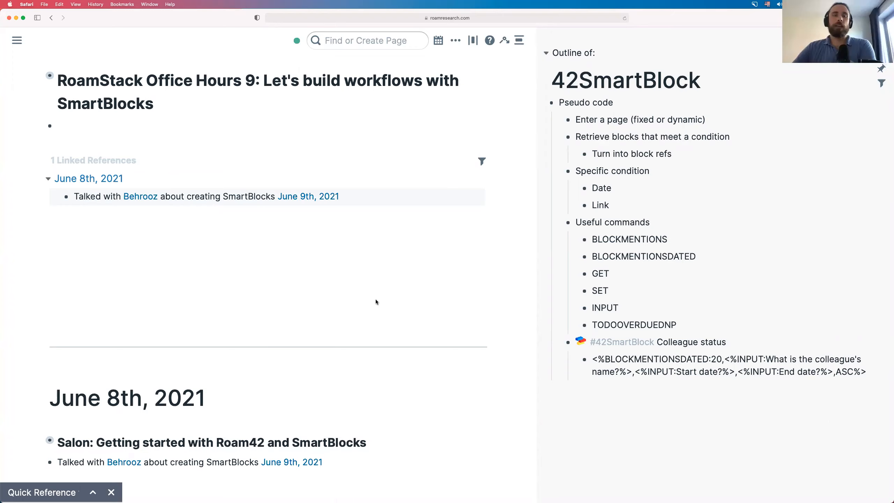
scroll(375, 302, "down", 1)
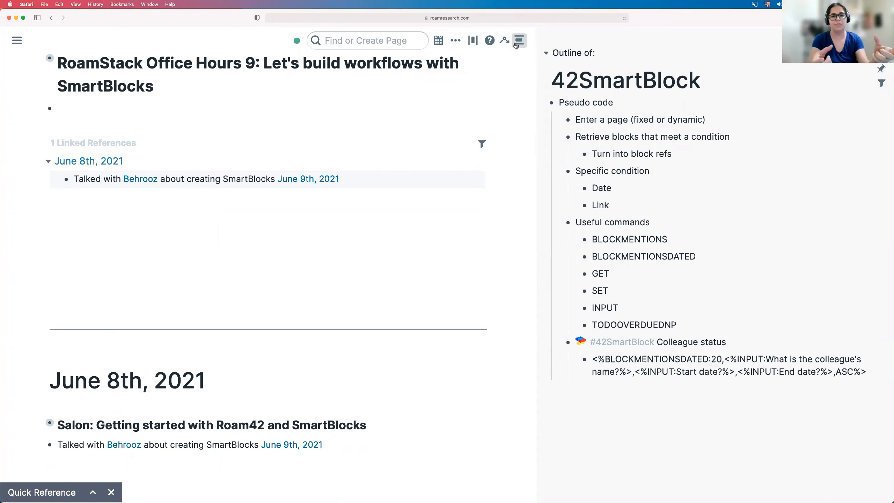
left_click(520, 46)
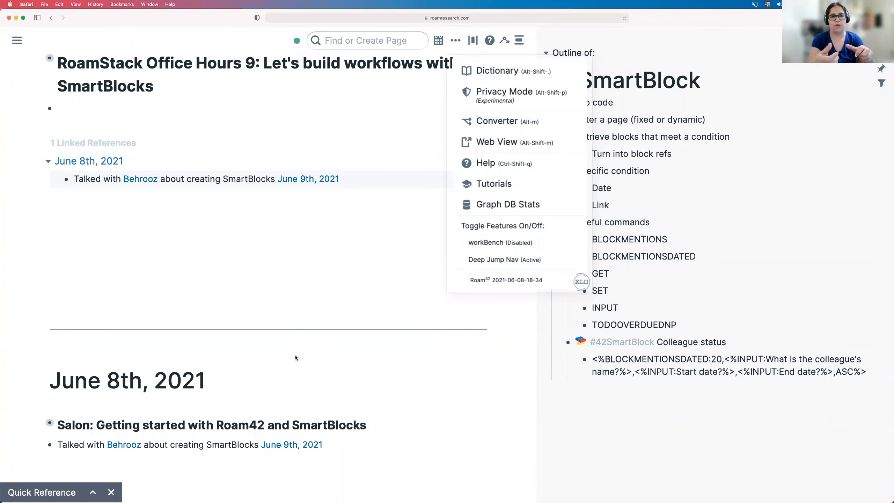
- Close the Roam42 menu and edit the linked reference, selecting the colleague's page link text
left_click(173, 178)
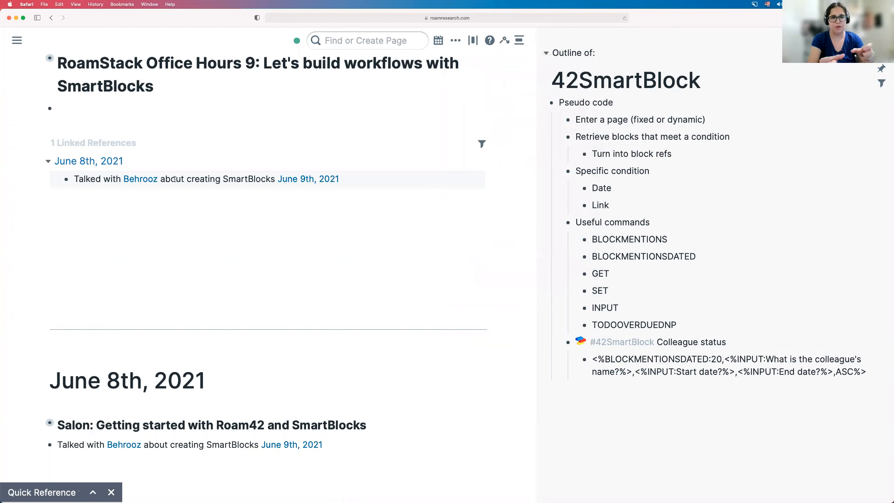
left_click(189, 178)
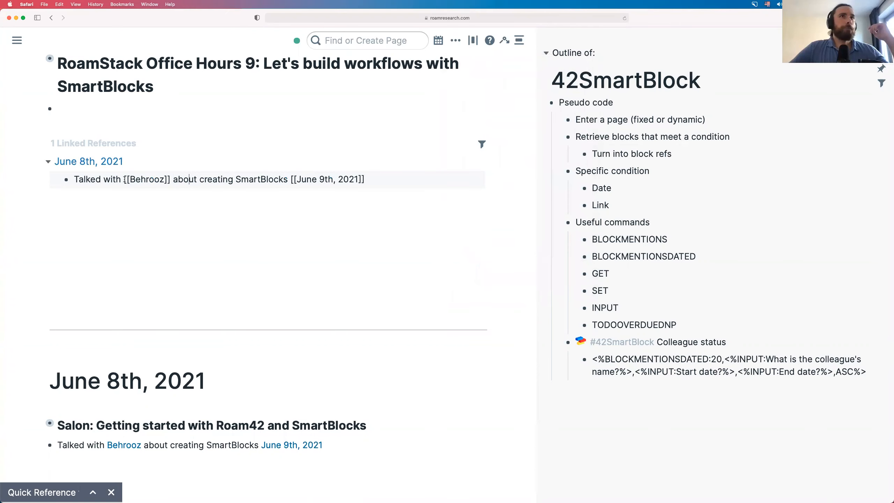
left_click_drag(124, 179, 171, 178)
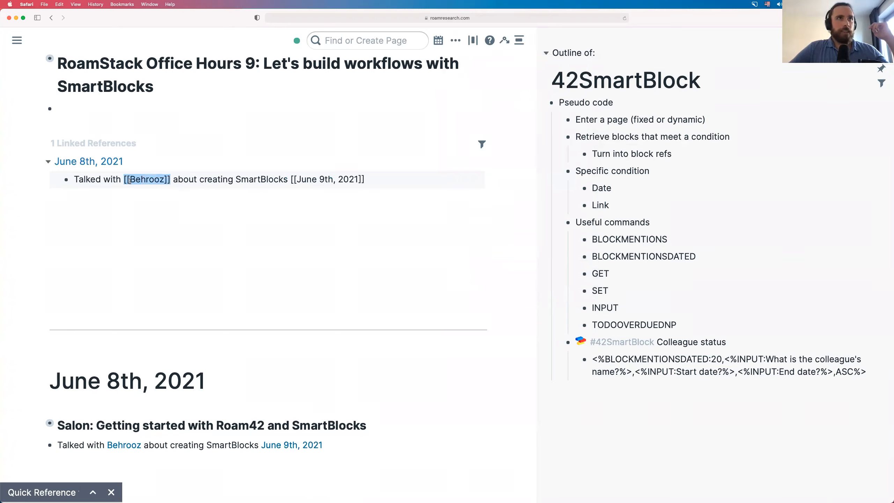
left_click(131, 179)
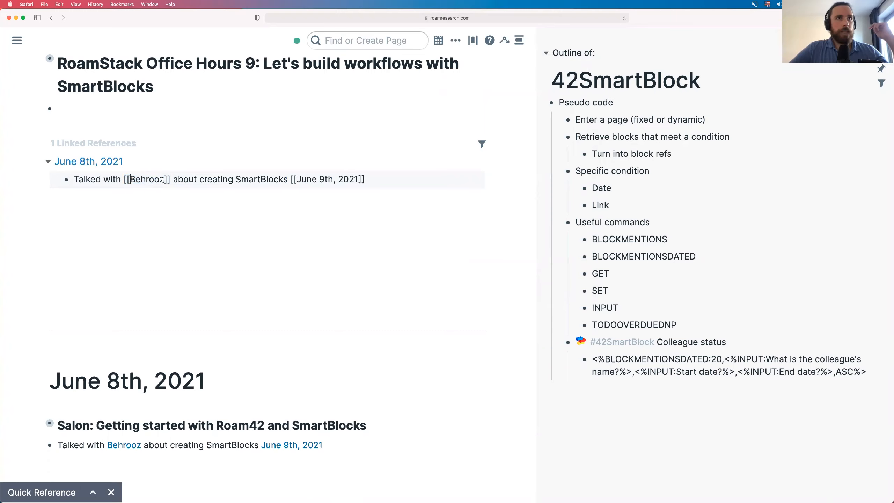
double_click(163, 179)
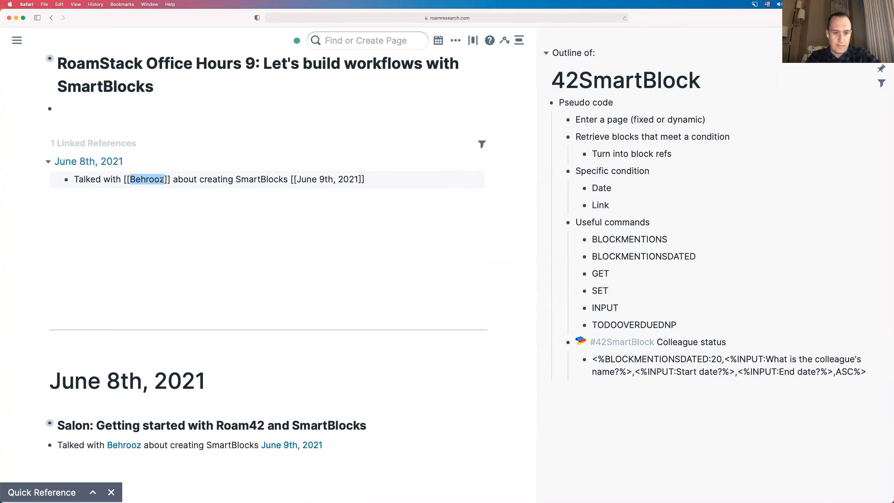
- Remove the autocorrected word 'unblock' from the block under the title, leaving it empty
left_click(110, 105)
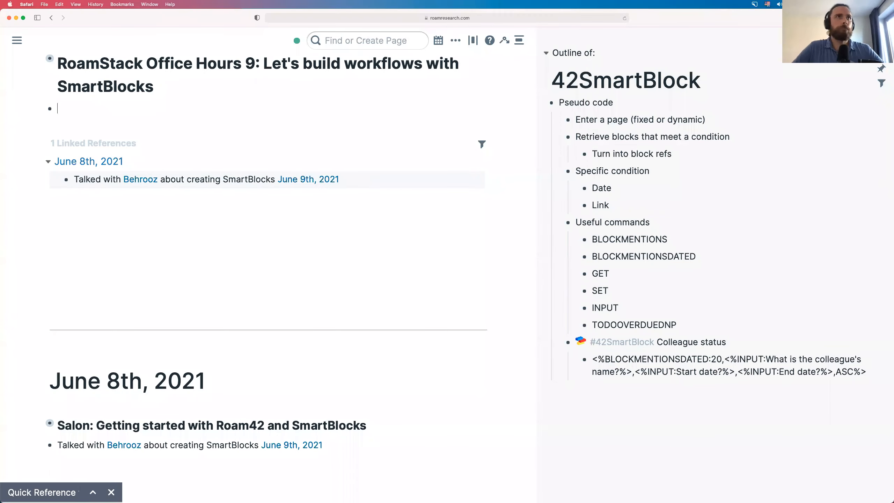
type("jj")
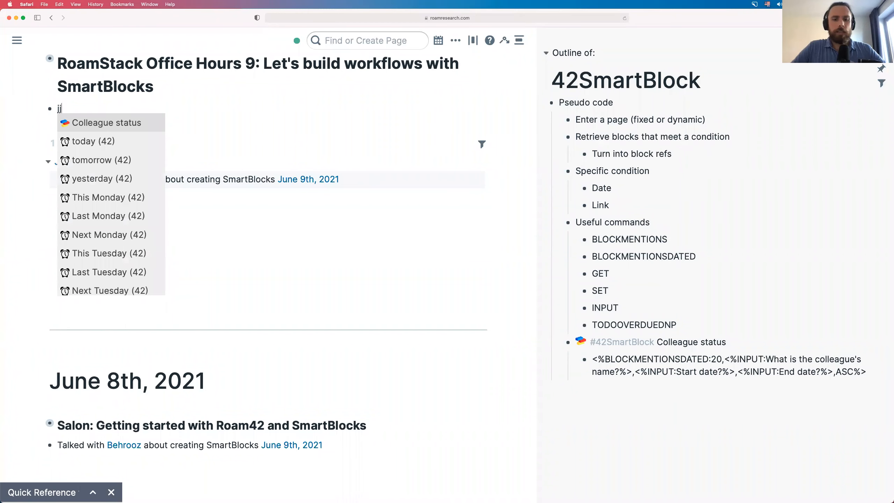
type("bloc")
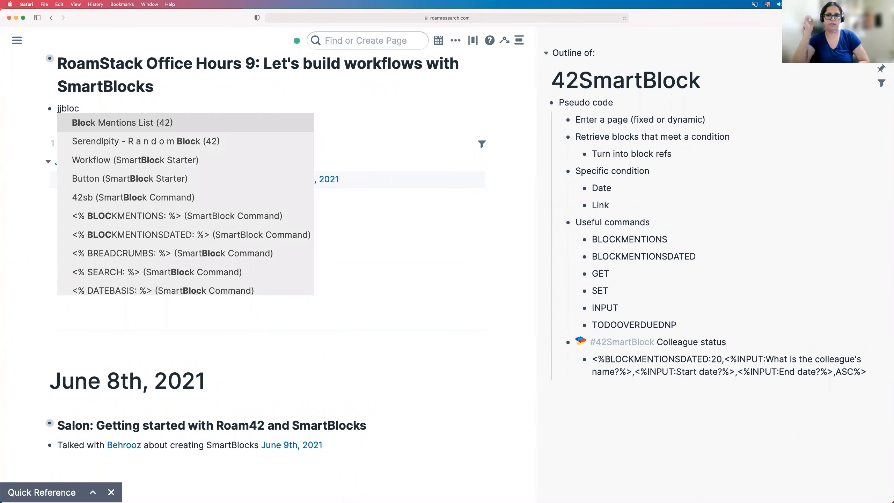
type("k")
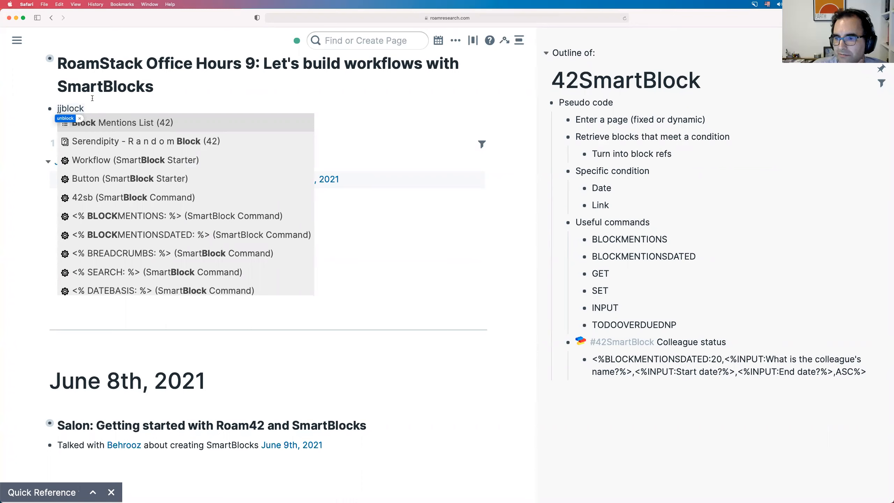
key("Return")
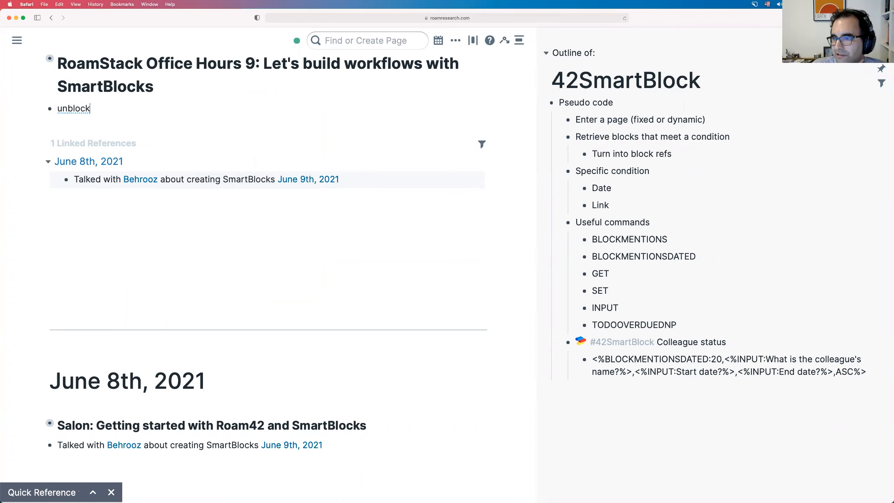
key("alt+BackSpace")
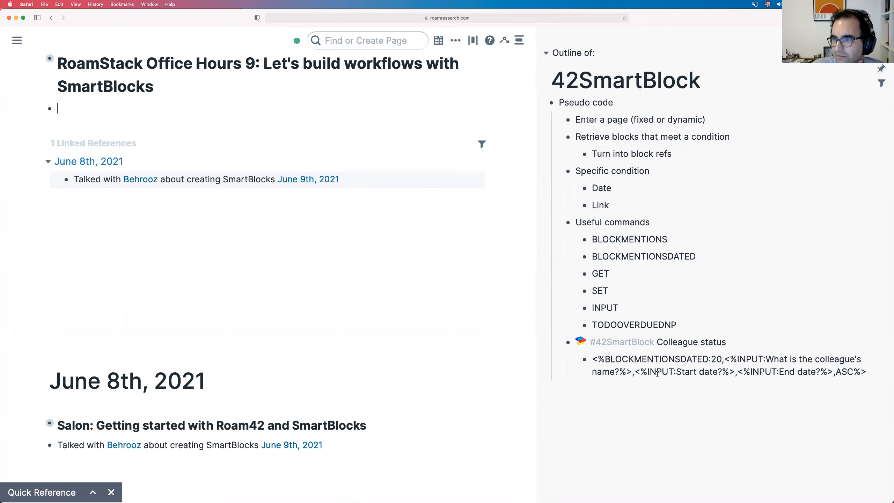
left_click(707, 374)
scroll(707, 373, "down", 3)
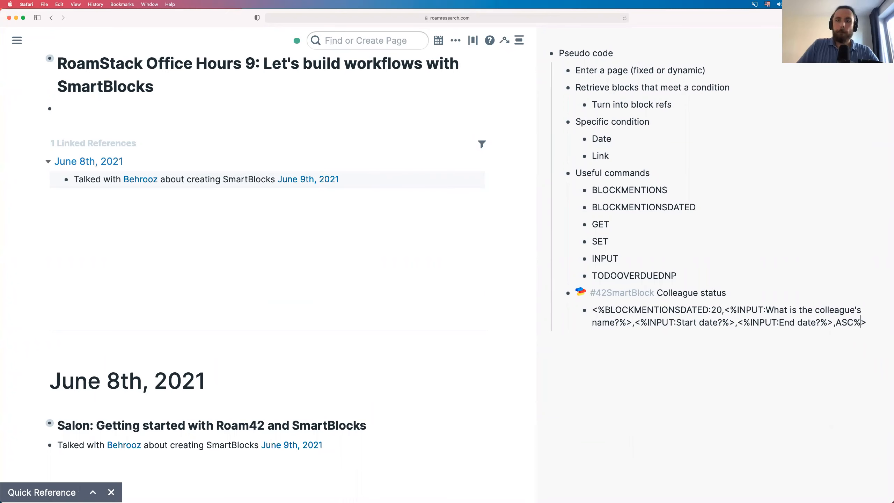
- Add a child block under the BLOCKMENTIONSDATED command; the 'jjblock' trigger turns into 'unblock'
key("Return")
type("jj")
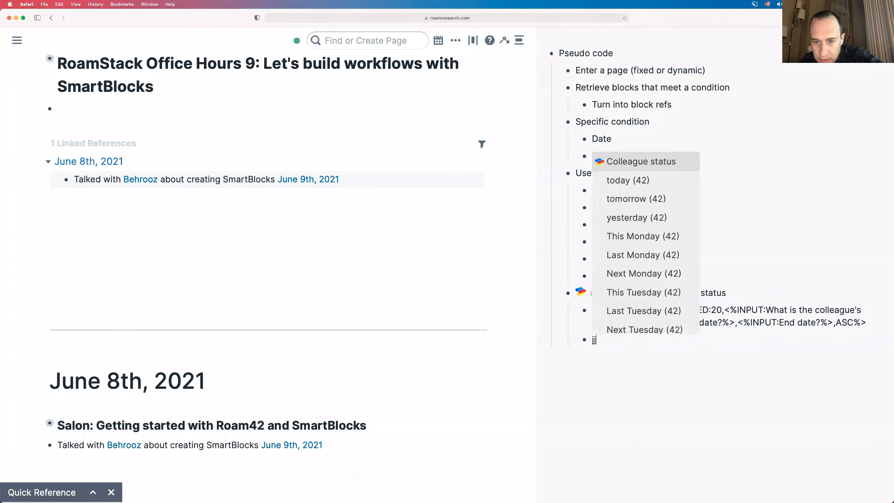
type("block")
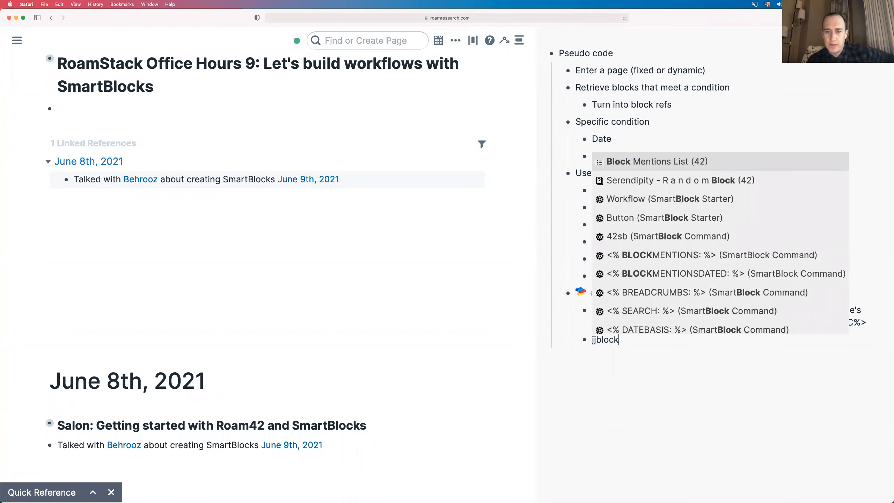
left_click(642, 344)
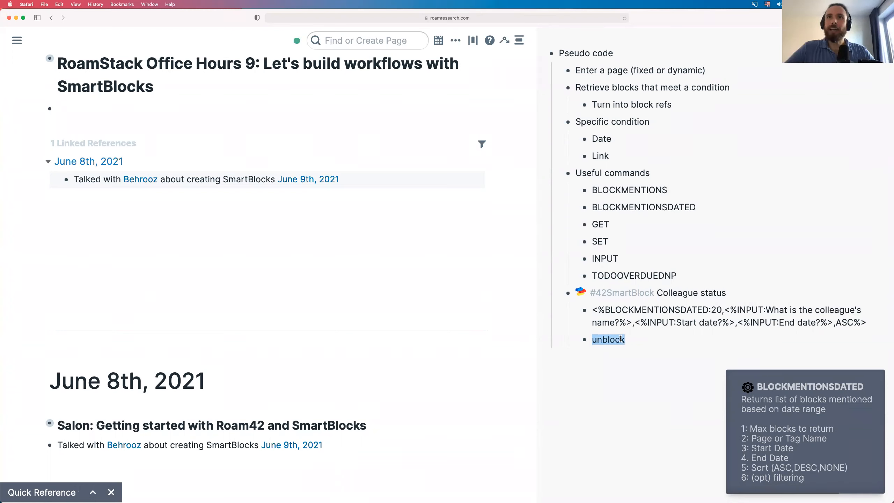
- Delete the 'unblock' text and its empty block beneath the BLOCKMENTIONSDATED command
key("BackSpace")
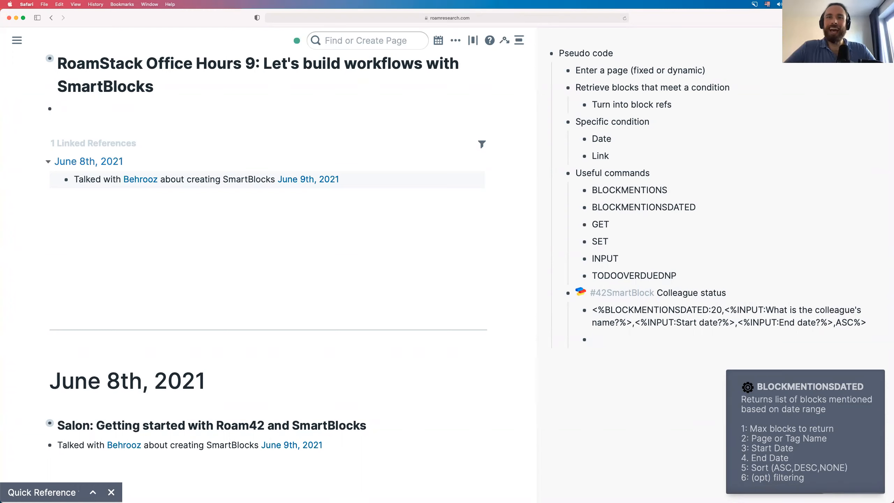
key("BackSpace")
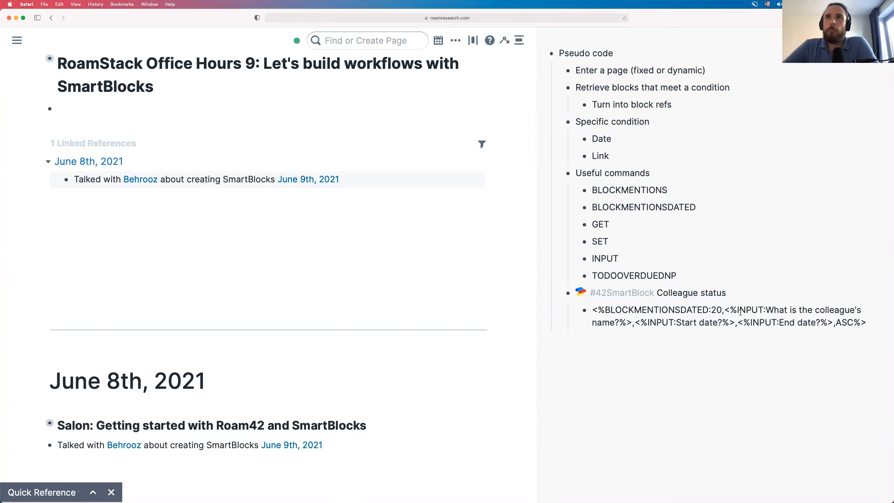
- Add a '#42SmartBlock Reconnect' block after Colleague status, with an empty nested child block
left_click(870, 325)
key("Return")
key("shift+Tab")
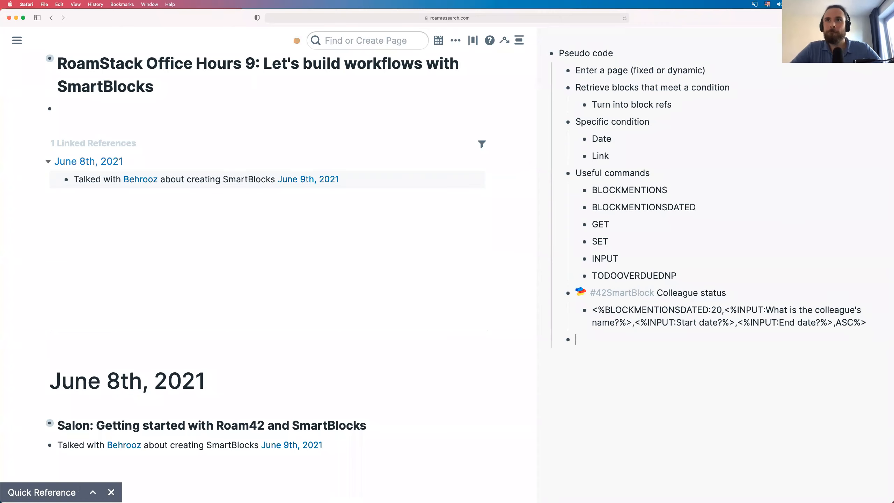
type("42")
key("BackSpace")
key("BackSpace")
type("#")
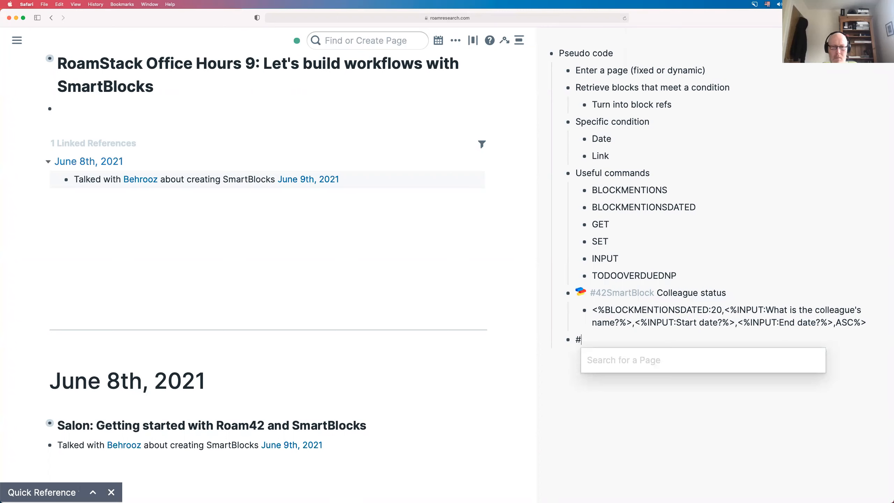
type("42S")
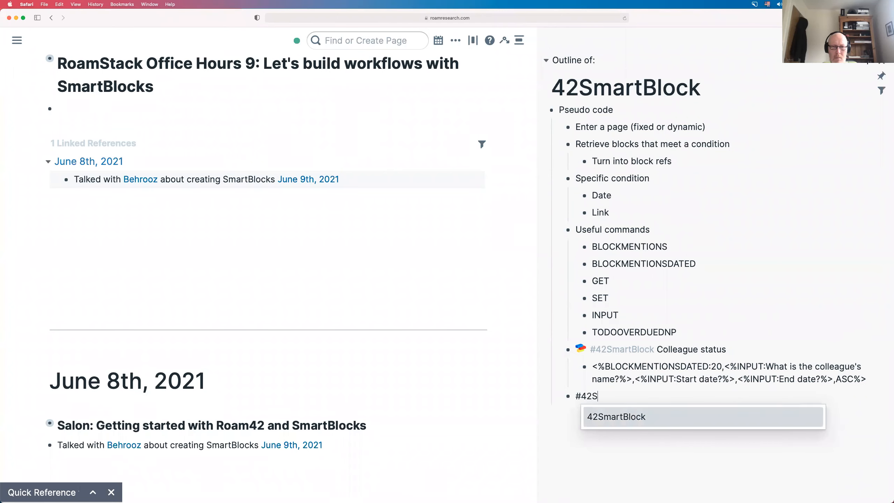
key("Return")
type("R")
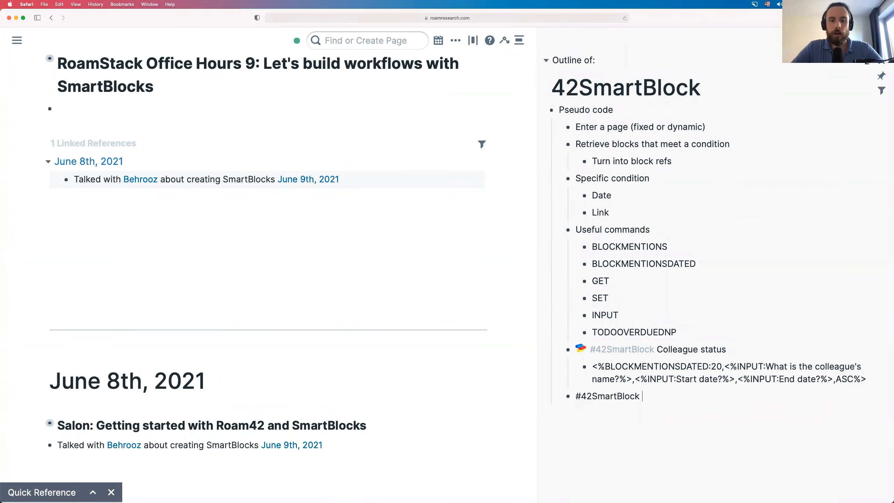
type("andom")
key("alt+shift+Left")
type("Reconnect")
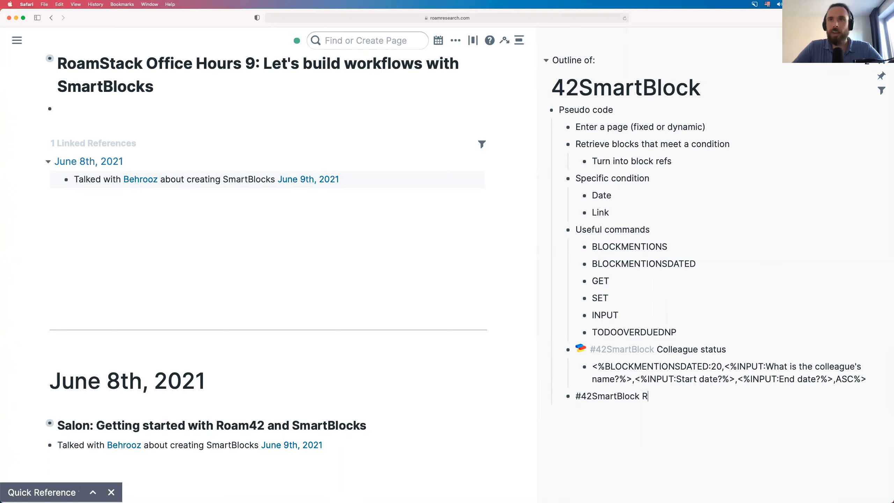
key("Return")
key("Tab")
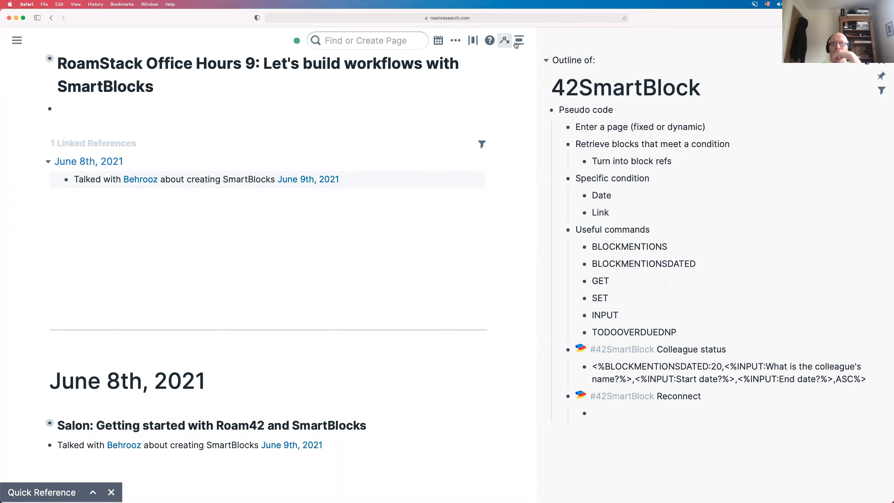
- Open the Roam42 Quick Reference from the Roam42 menu and move it off the sidebar outline
left_click(504, 40)
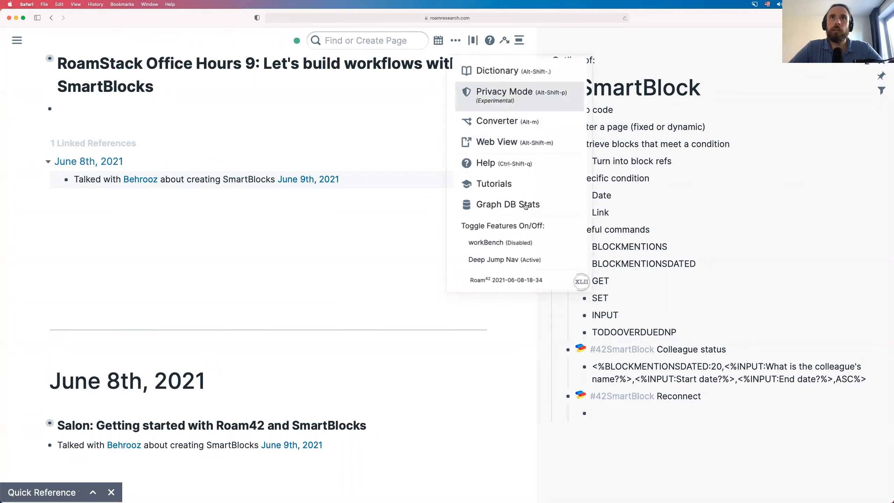
left_click(527, 164)
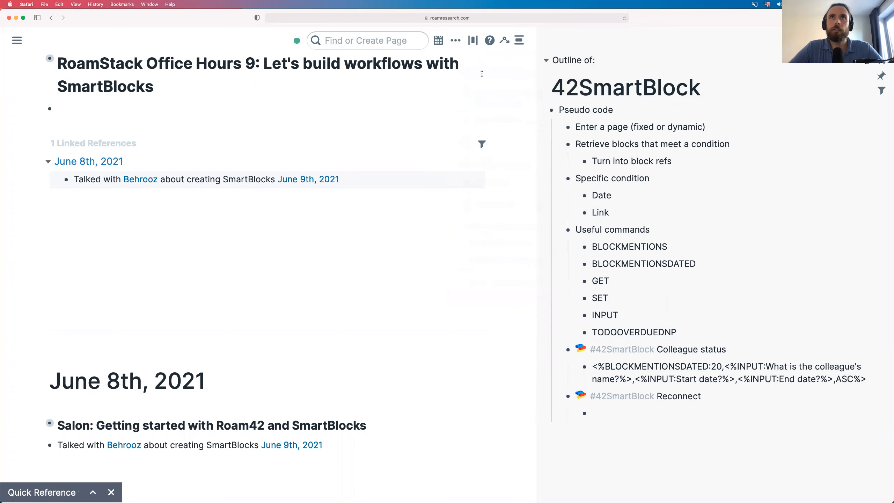
left_click(94, 491)
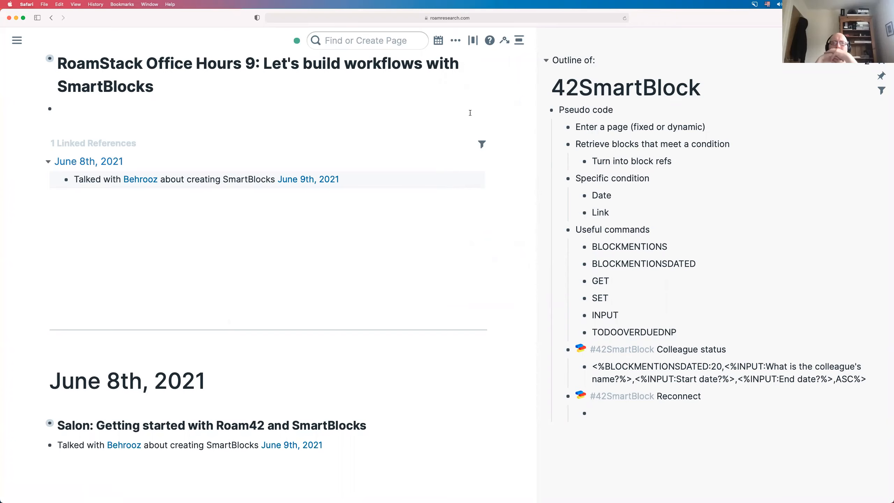
left_click(506, 42)
left_click(518, 41)
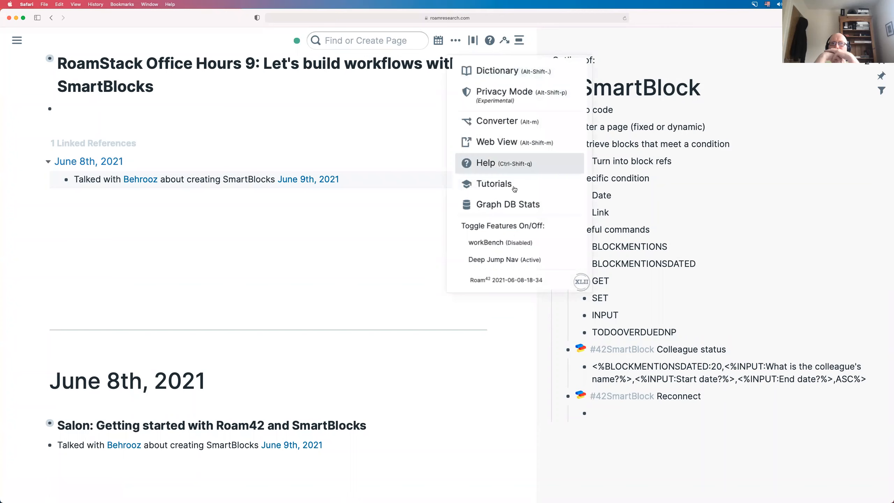
left_click(520, 162)
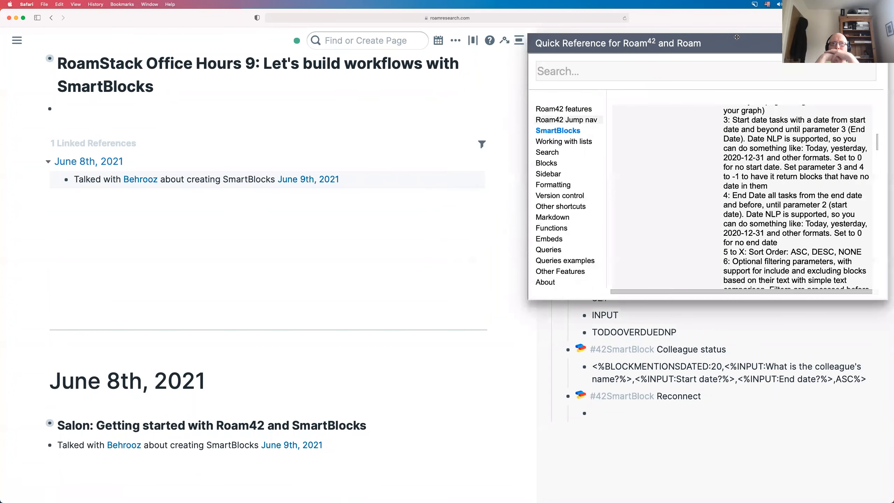
left_click_drag(736, 37, 340, 170)
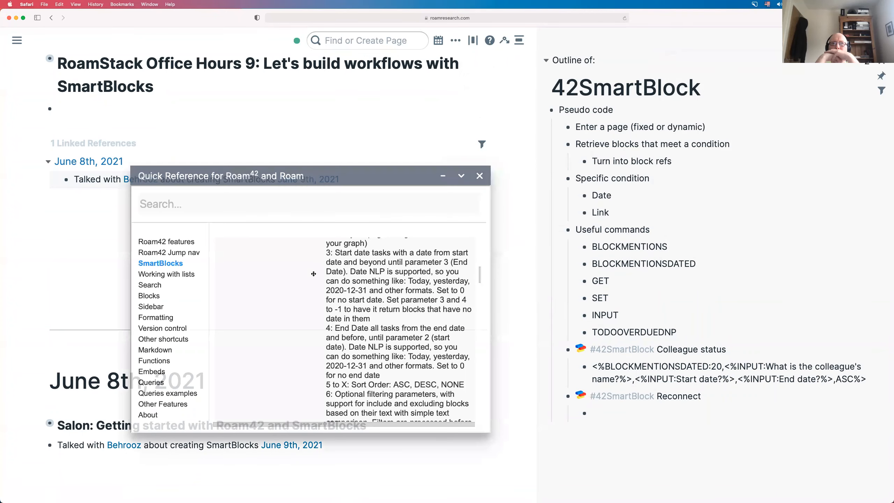
- Search the Quick Reference for 'random' to list RANDOMBLOCK, RANDOMBLOCKFROM, RANDOMBLOCKMENTION and RANDOMPAGE
left_click(283, 210)
type("random")
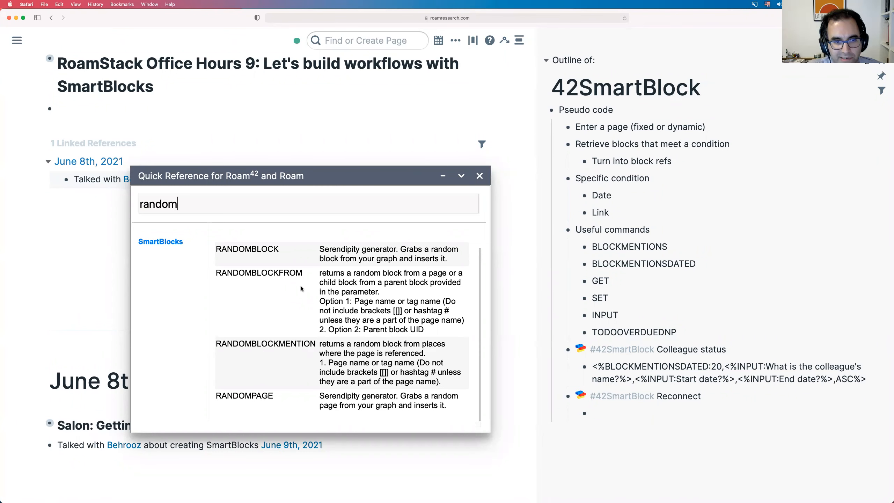
scroll(301, 286, "up", 1)
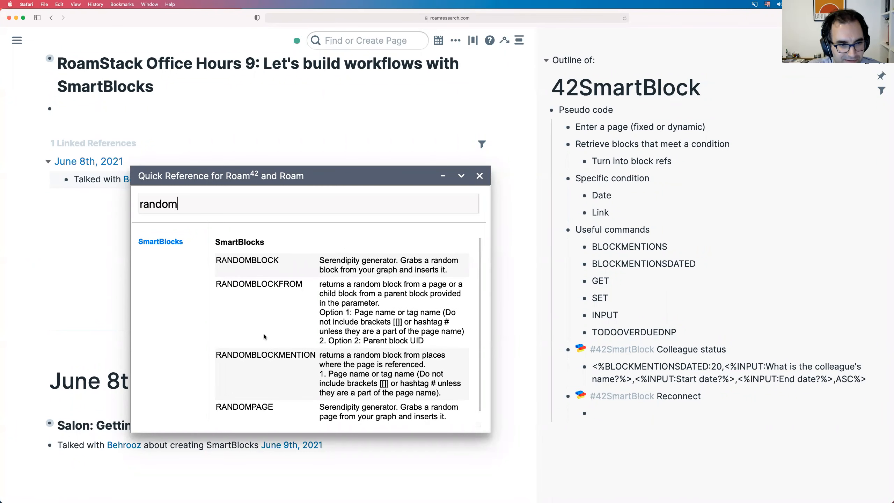
scroll(265, 336, "down", 1)
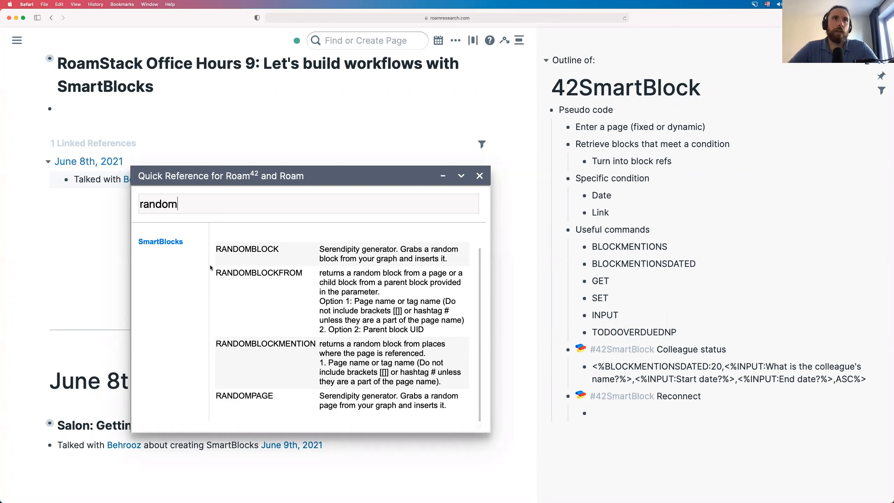
left_click_drag(388, 290, 320, 274)
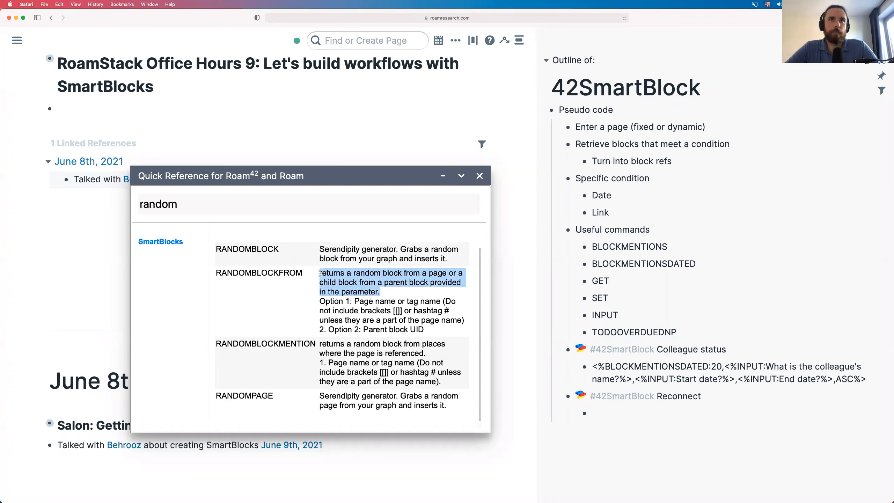
left_click(370, 290)
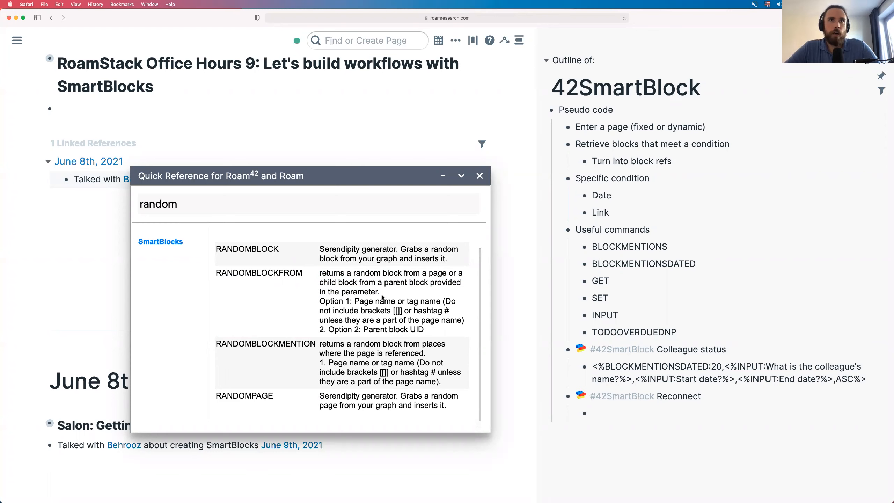
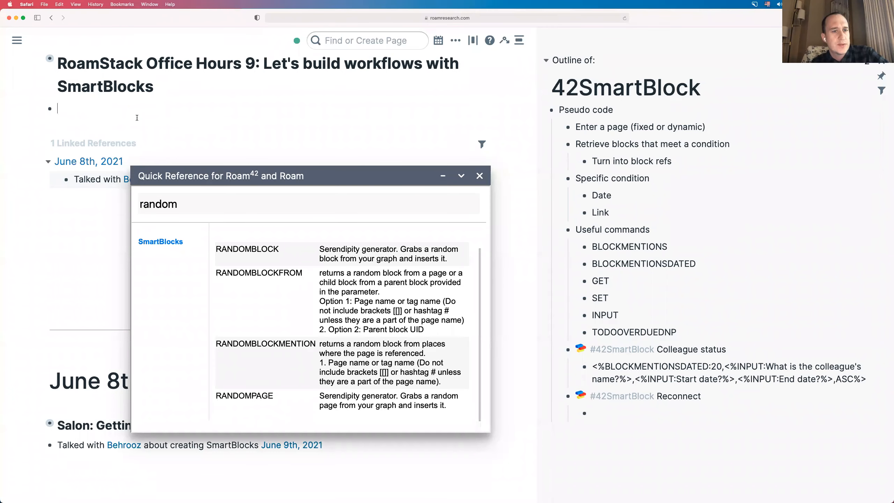
- Drag the Quick Reference window lower to uncover the June 8th linked reference line
left_click_drag(241, 168, 242, 210)
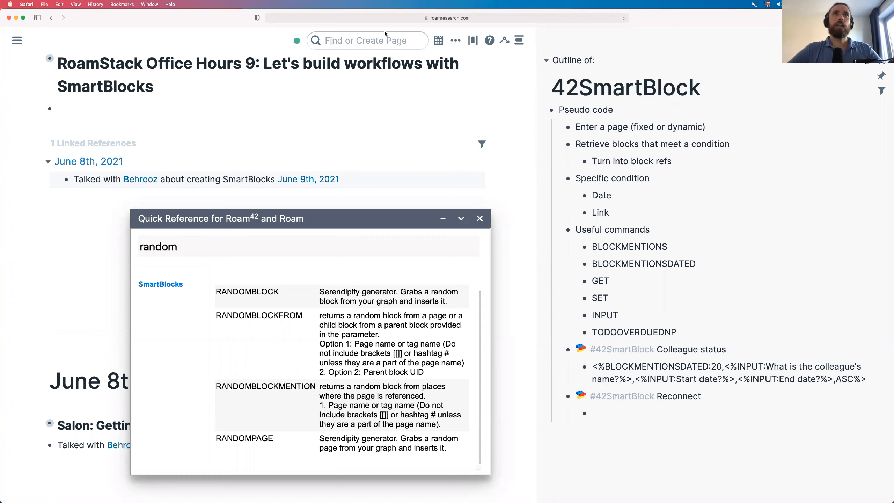
- Create a '[[People]]' page for the colleague with a 'Basic info about…' line, then return to the June 9th note
left_click(371, 42)
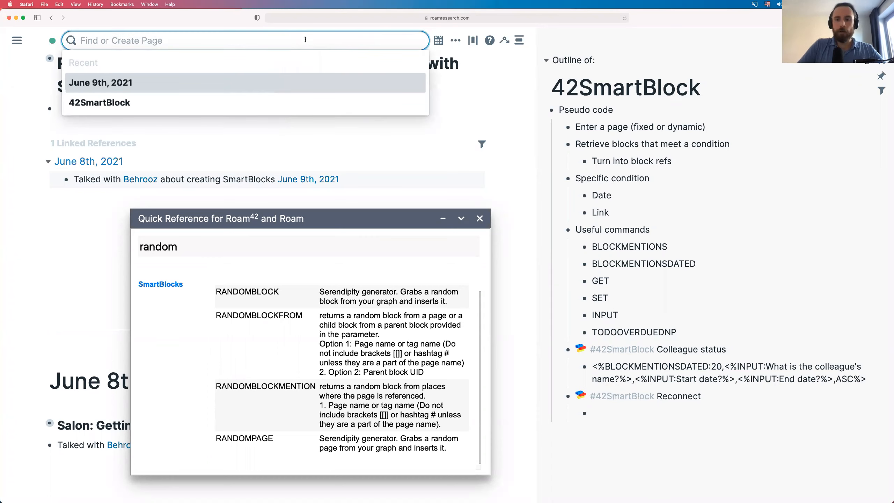
type("[")
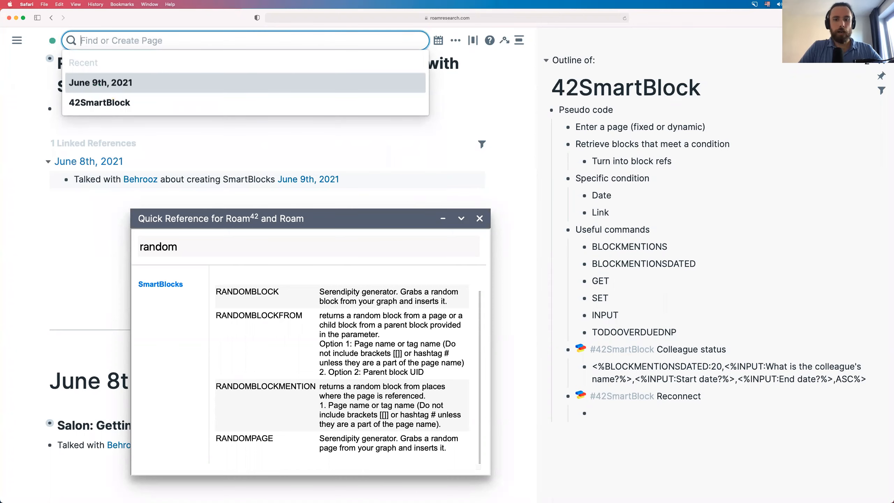
type("[[")
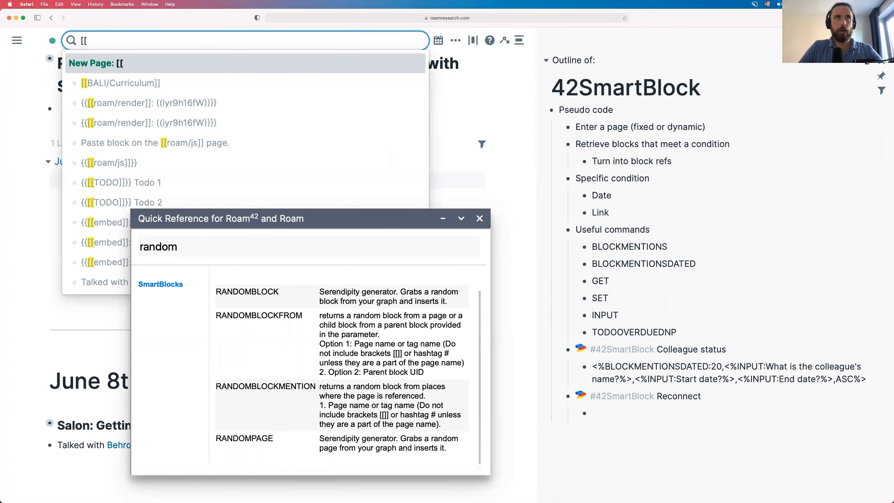
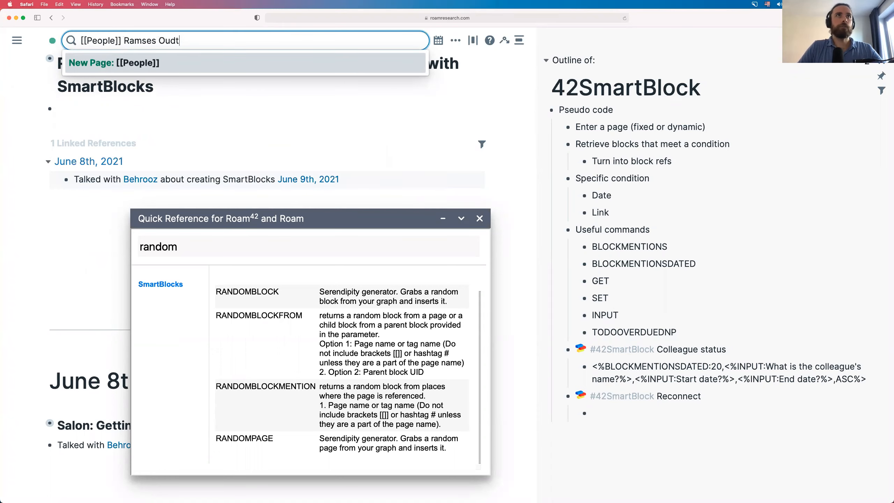
key("Return")
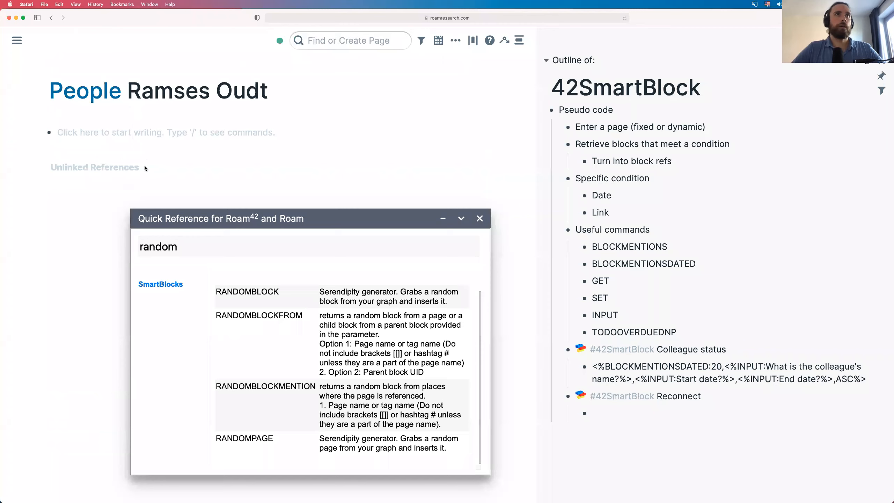
left_click(198, 129)
type("Ba")
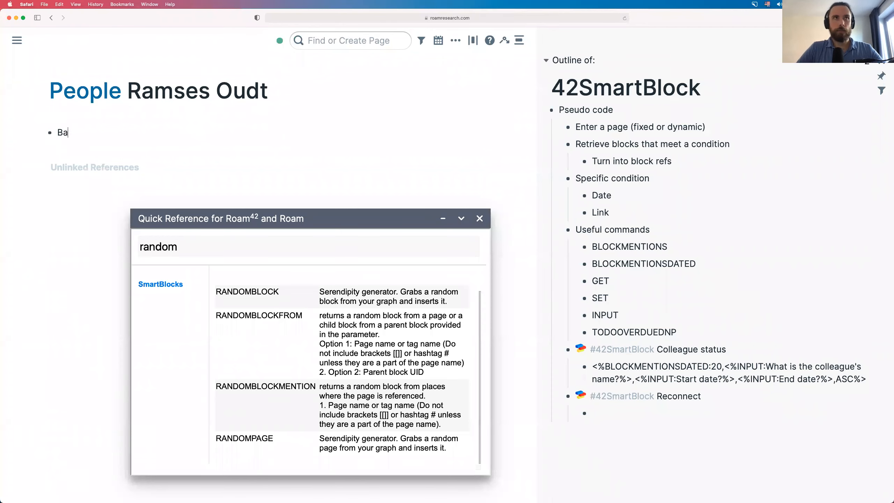
type("sic info about Ramses")
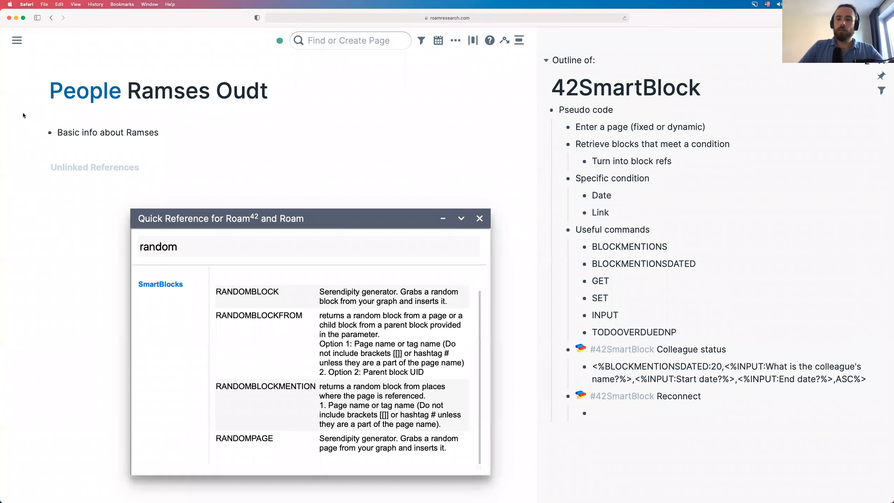
key("ctrl+shift+d")
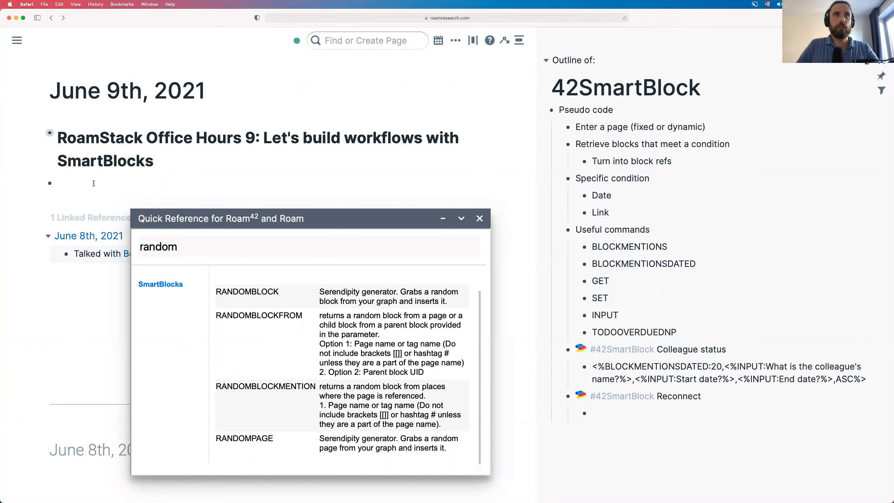
- Insert a Serendipity random block reference with jjrandom into the empty block under the heading
left_click_drag(381, 219, 383, 254)
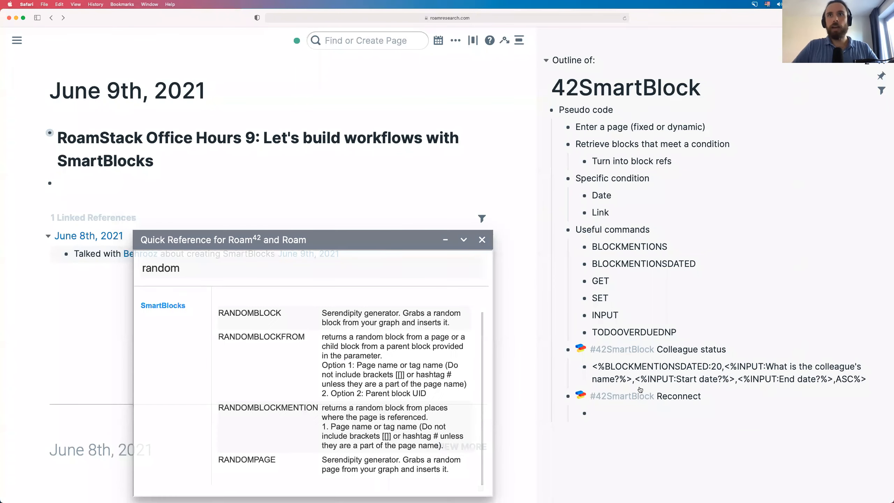
left_click(92, 187)
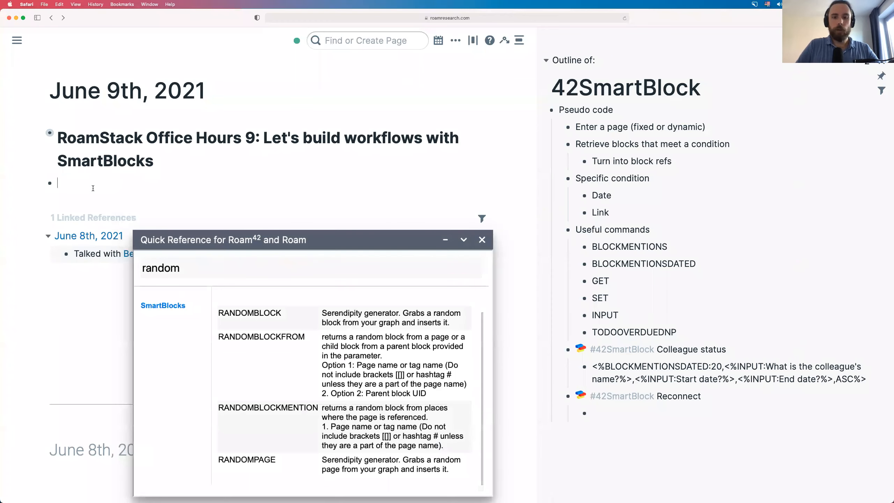
type("jj")
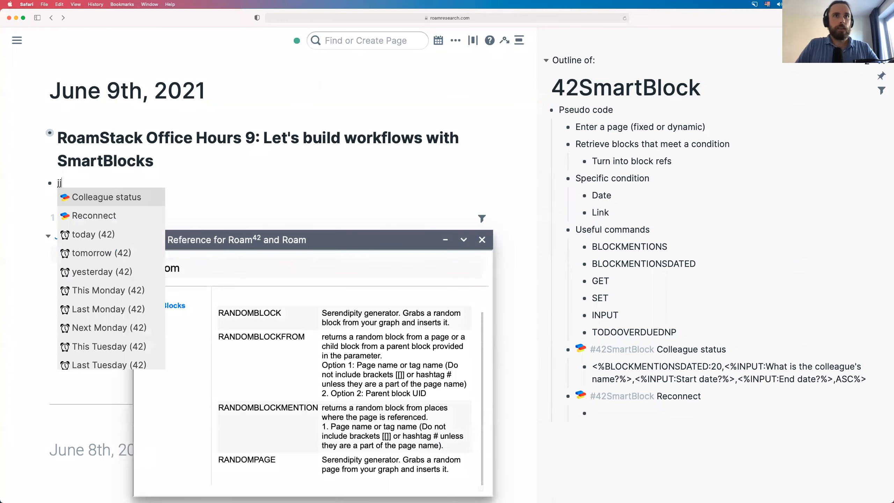
type("random")
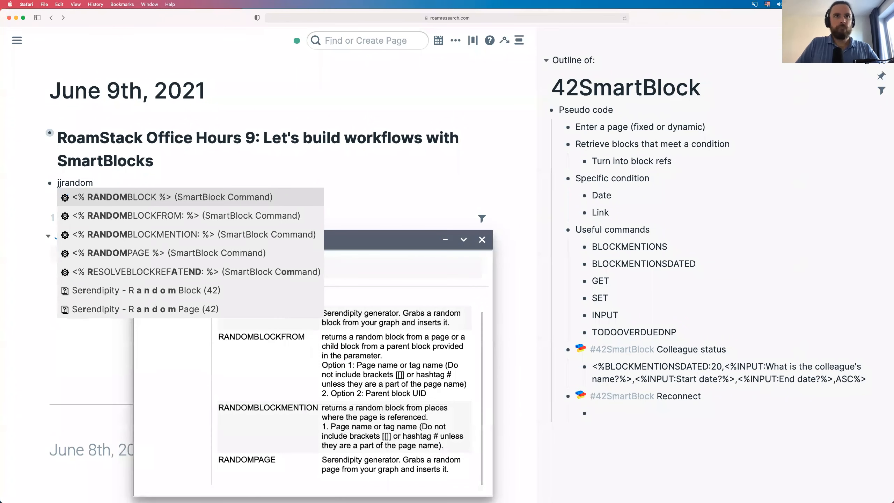
key("Down")
key("Down")
key("Down")
key("Down")
key("Down")
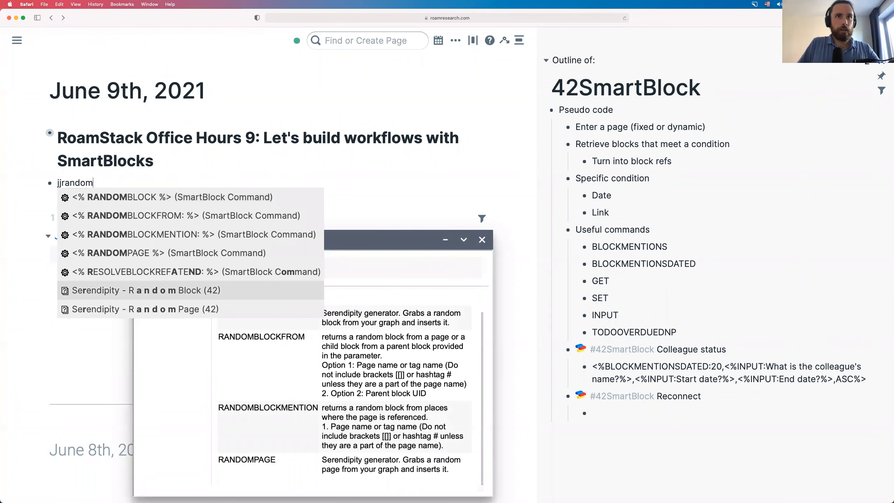
key("Up")
key("Up")
key("Up")
key("Up")
key("Up")
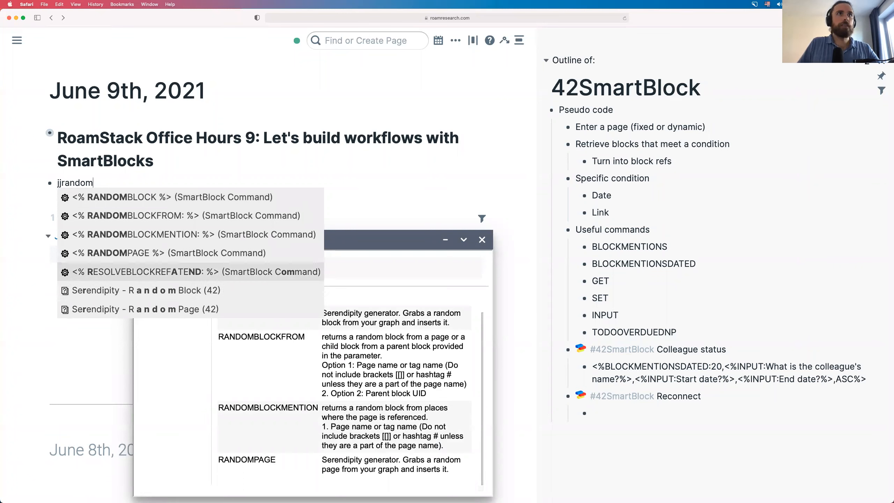
key("Down")
key("Down")
key("Down")
key("Down")
key("Down")
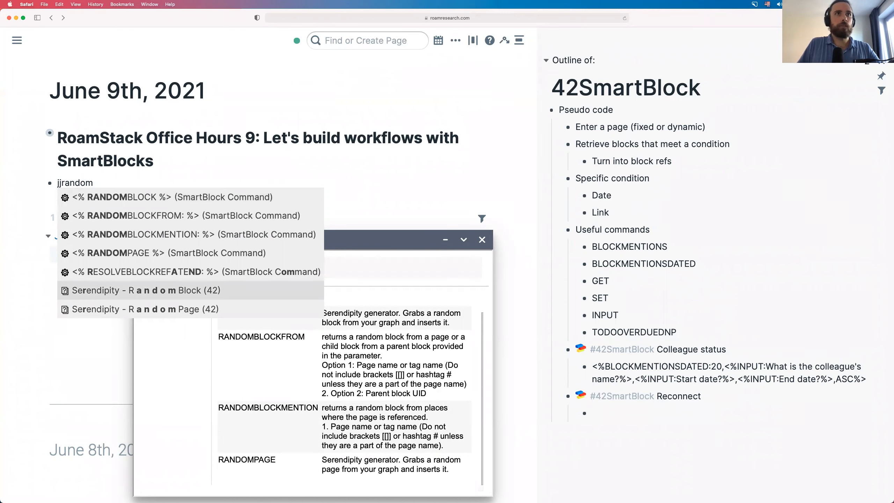
key("Return")
key("Escape")
- Delete the inserted block reference so the block is empty again
left_click(173, 185)
key("super+a")
key("BackSpace")
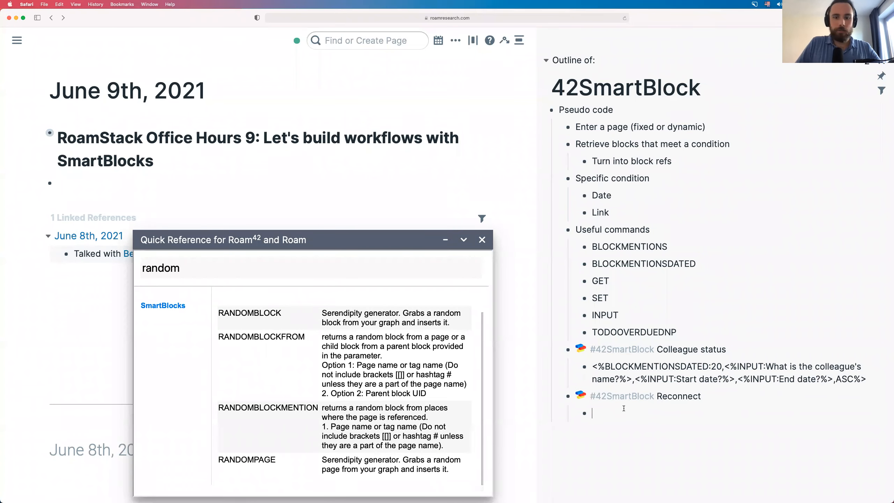
- Fill the Reconnect step with <%RANDOMBLOCKMENTION:People%> using the jjrandomblock command
left_click(624, 409)
type("jjra")
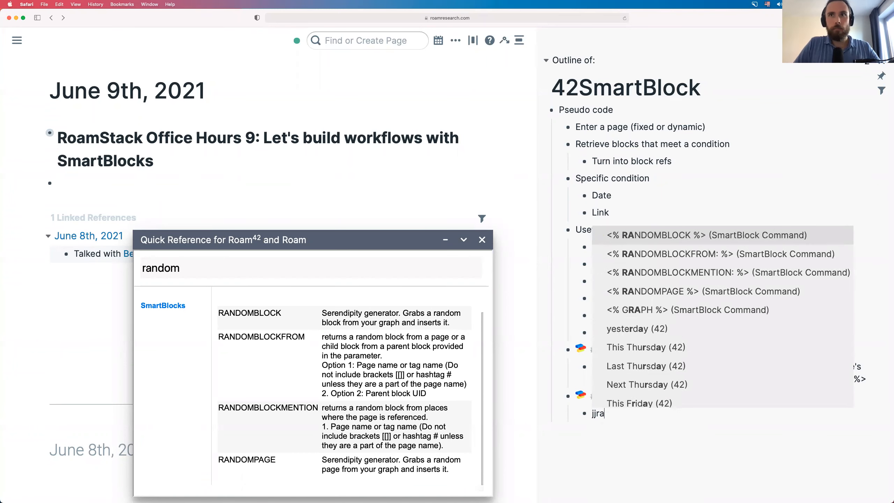
type("ndomblock")
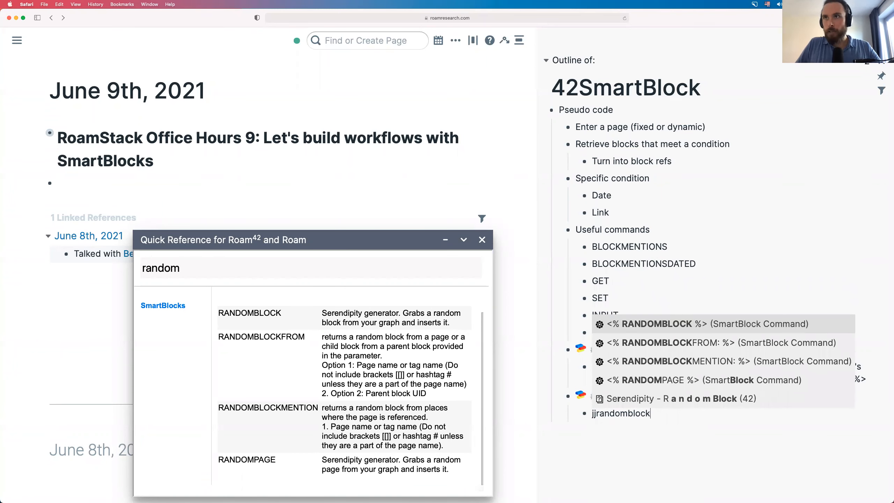
key("Down")
key("Down")
key("Return")
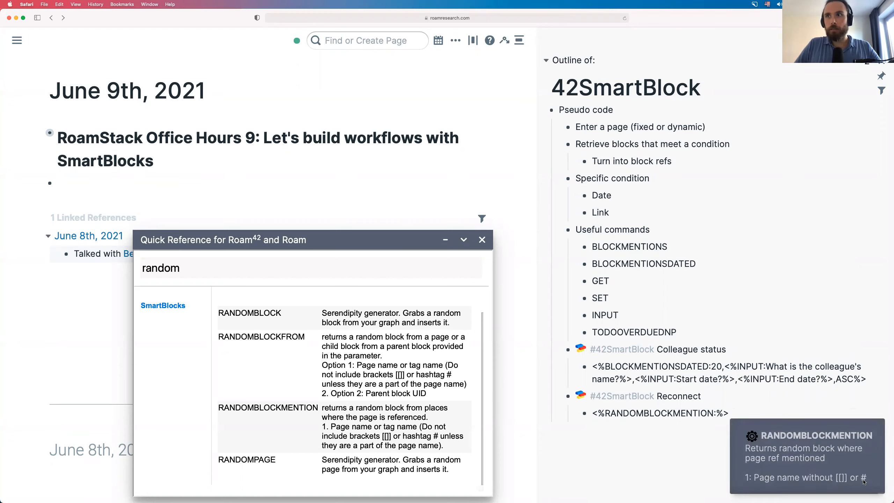
left_click(861, 420)
left_click(844, 426)
type("People")
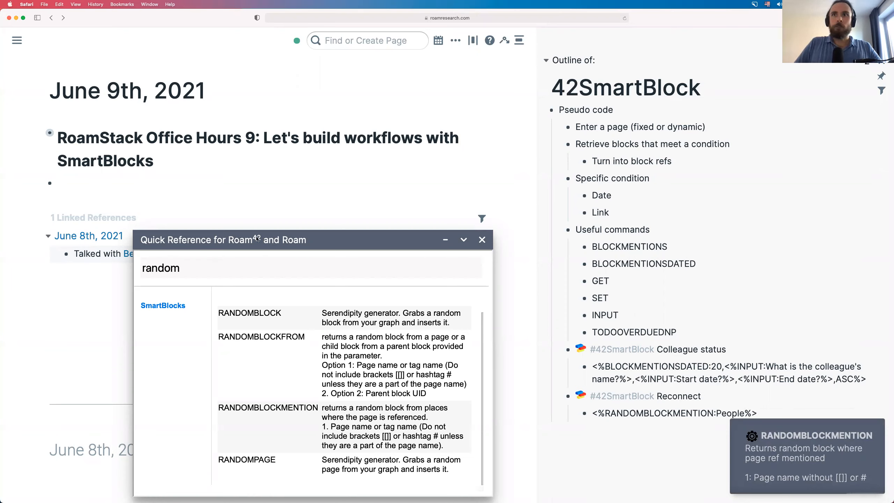
left_click(98, 183)
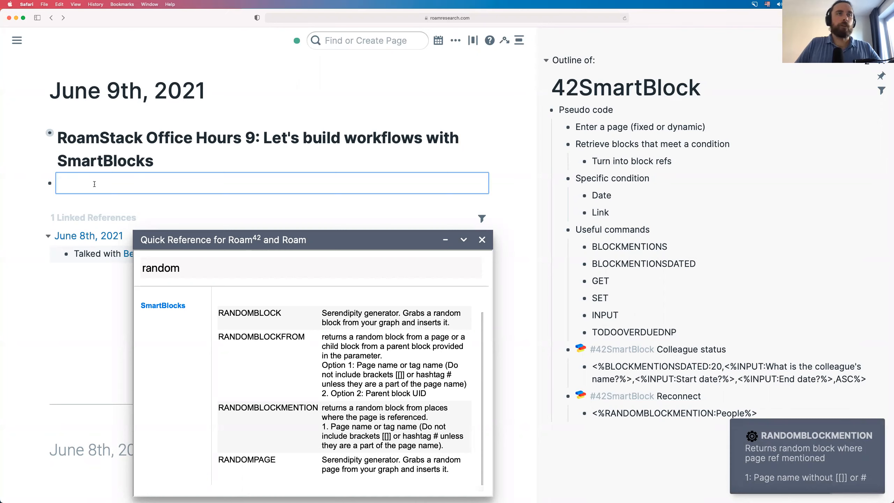
- Run the Reconnect SmartBlock with jjre in the block under the heading and inspect its rendered reference
type("j")
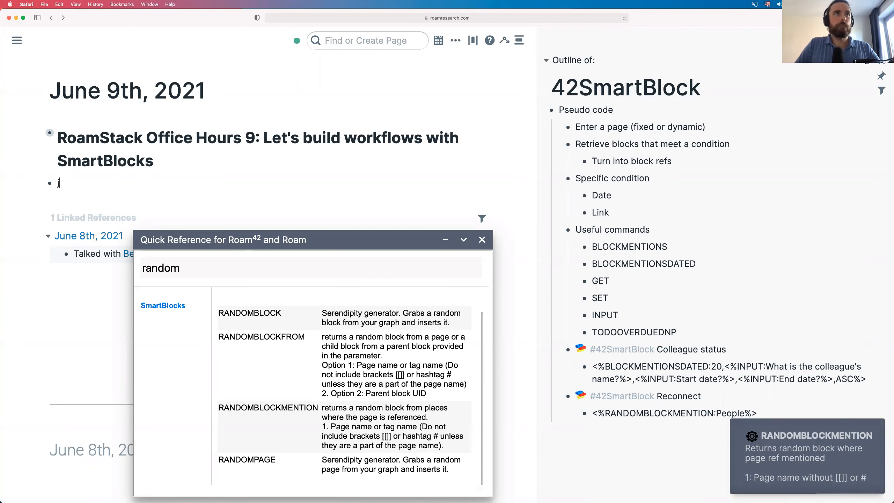
type("jra")
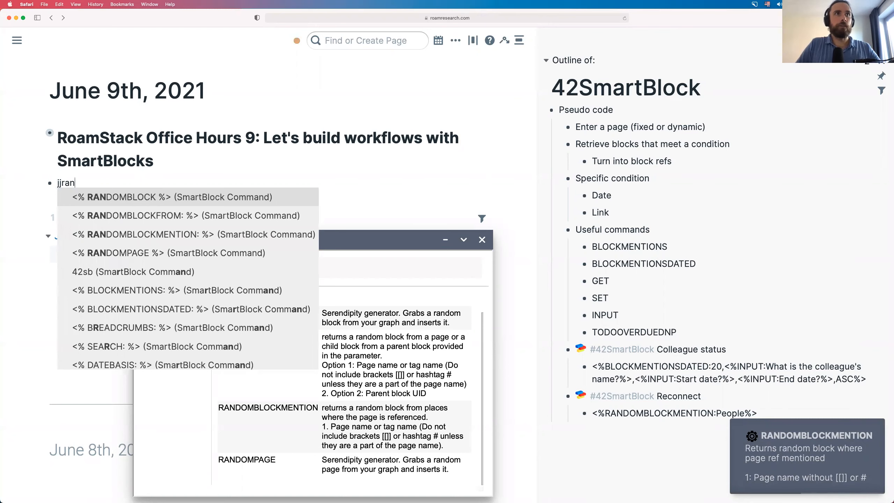
key("BackSpace")
type("e")
key("Return")
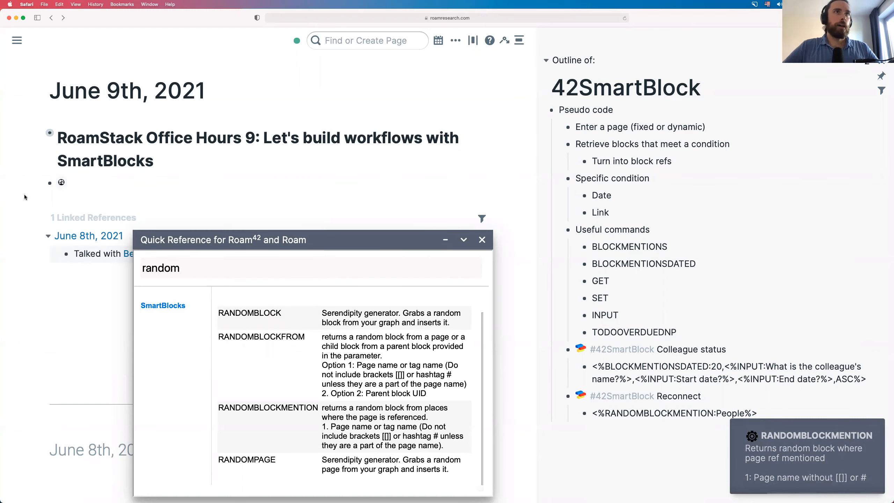
left_click(61, 182)
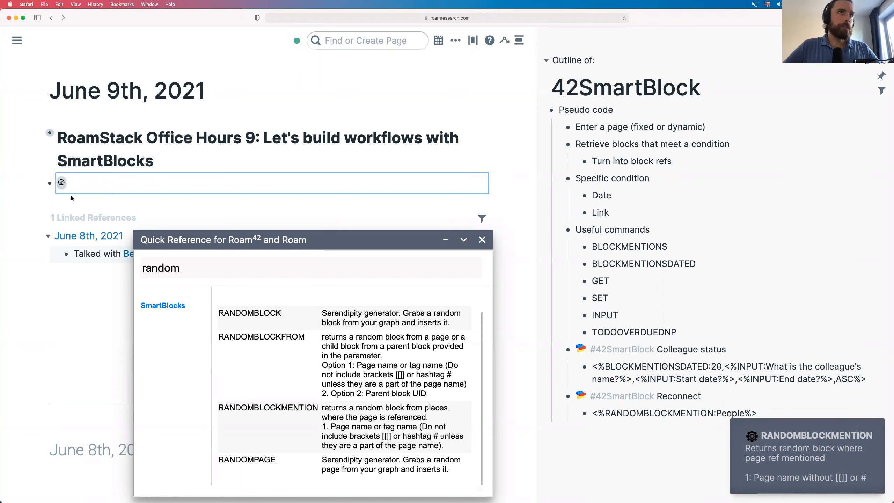
left_click(37, 208)
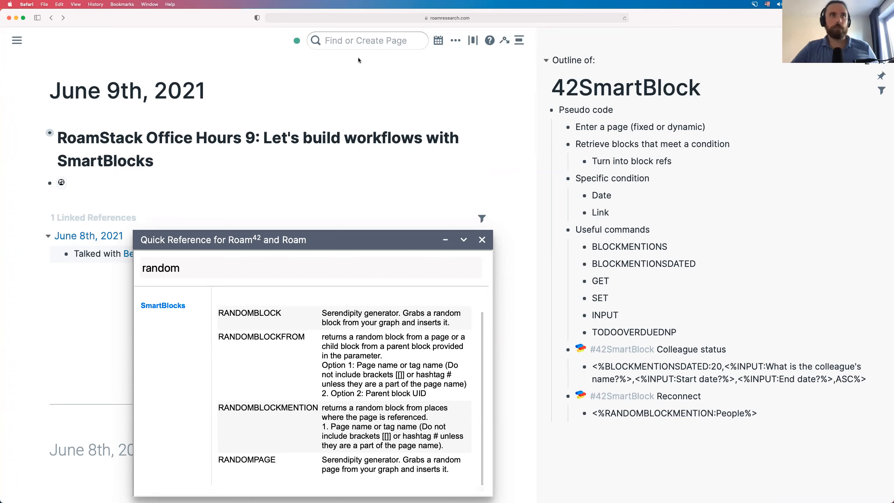
left_click_drag(82, 181, 131, 182)
left_click(105, 183)
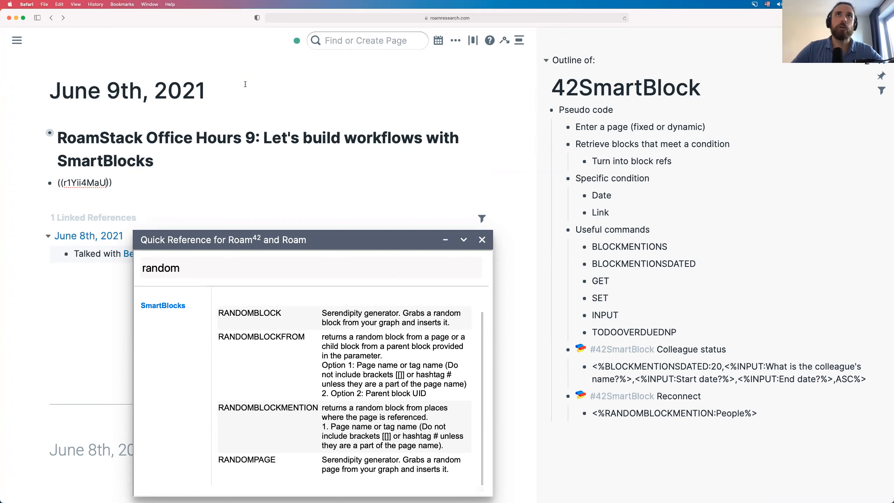
left_click(330, 86)
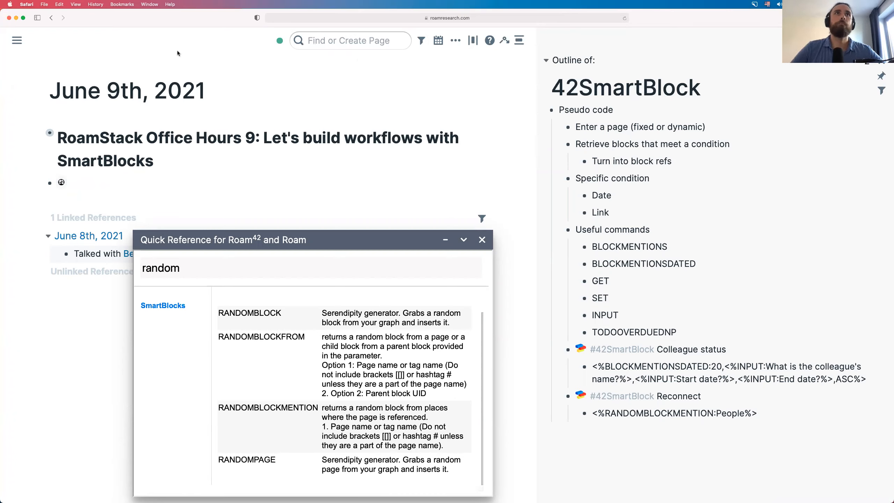
left_click(346, 42)
type("Ramses")
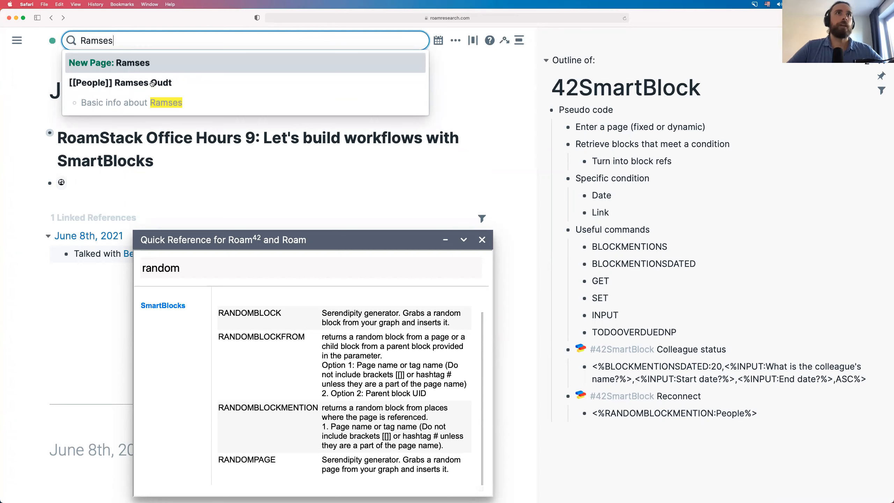
left_click(152, 83)
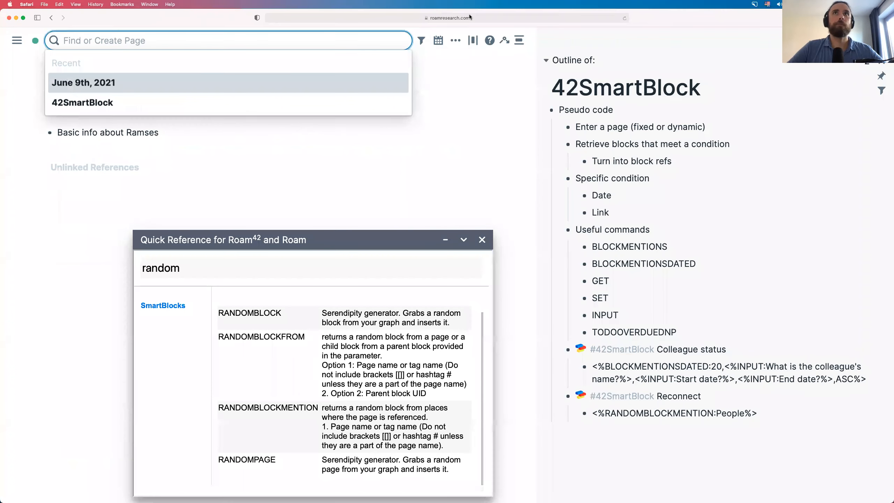
left_click(488, 17)
left_click(397, 17)
key("alt+shift+Left")
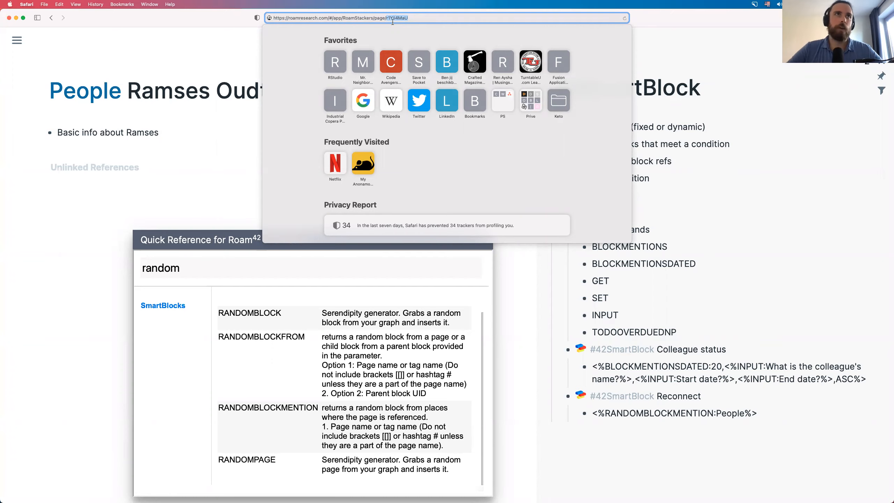
left_click(31, 233)
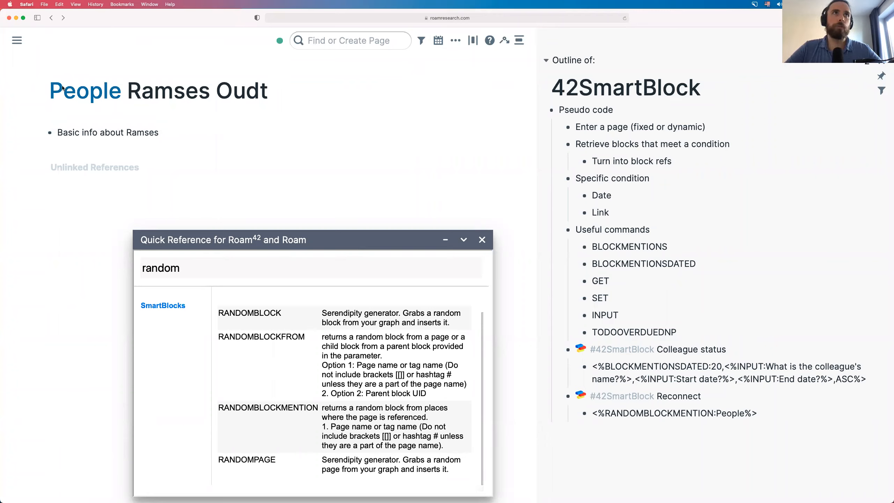
key("ctrl+shift+d")
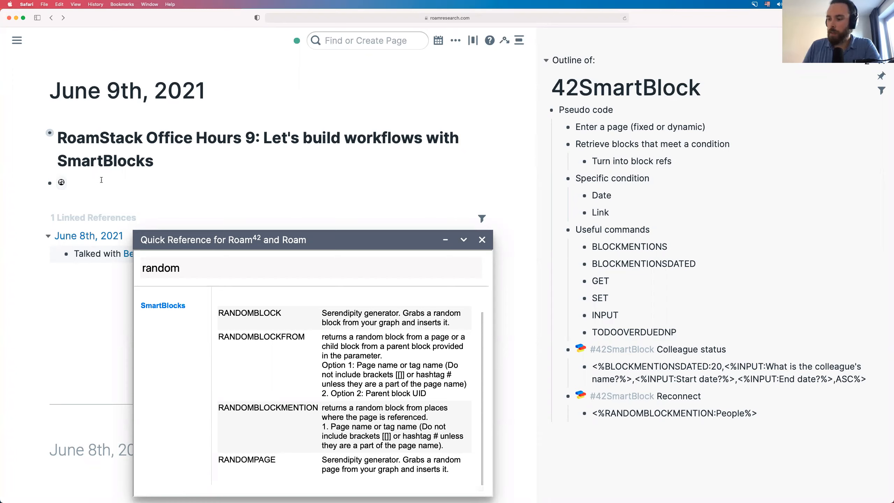
- Move the Quick Reference window up and to the right, off the June 9th note
left_click_drag(364, 239, 711, 120)
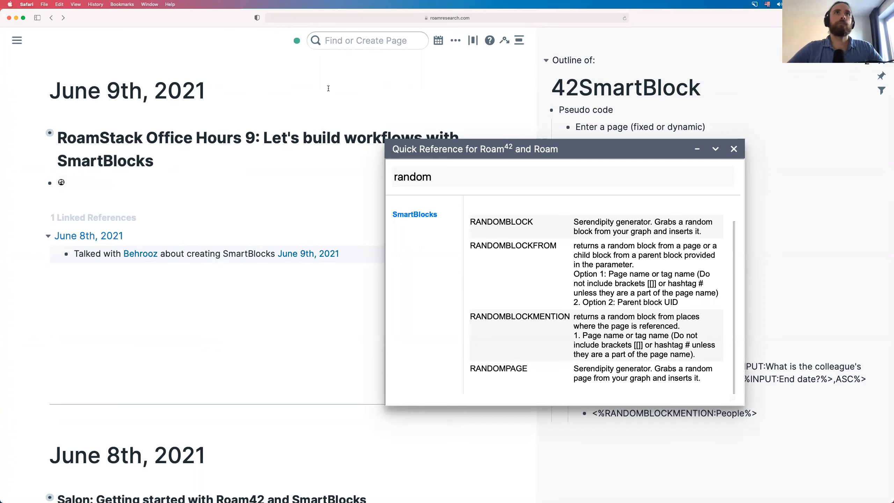
- Replace the block reference with a #People block naming the colleague
left_click(102, 180)
key("super+a")
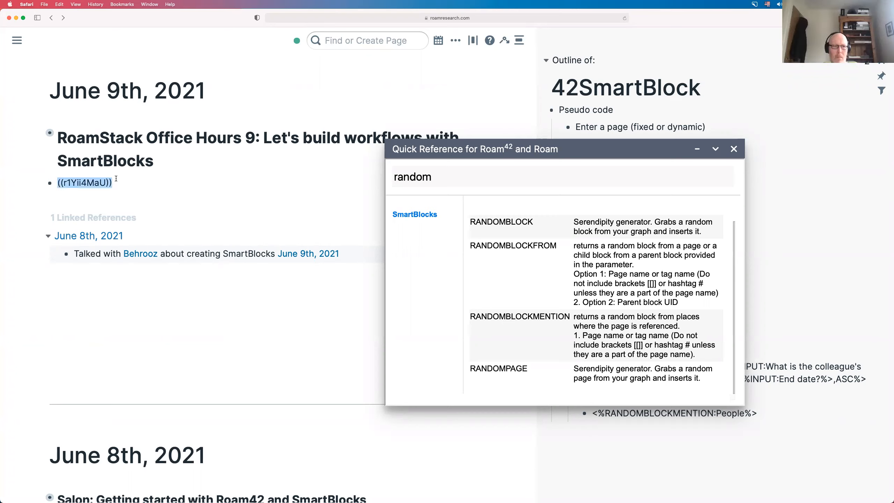
key("BackSpace")
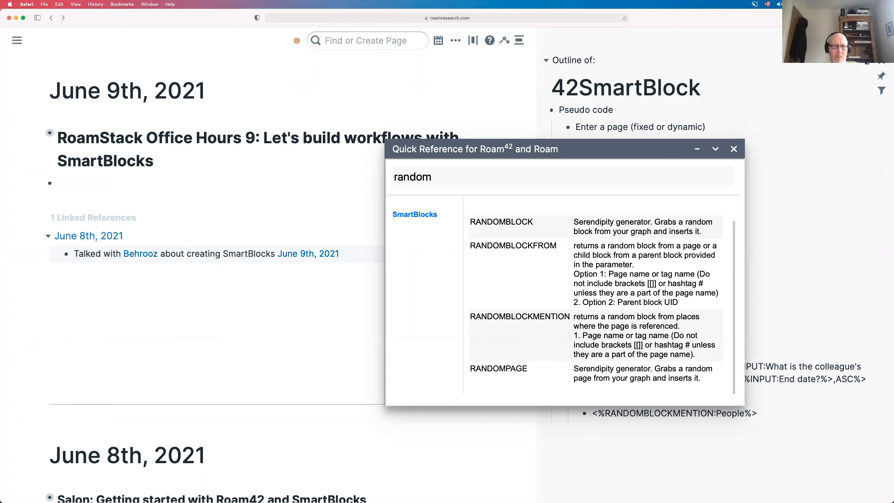
type("#")
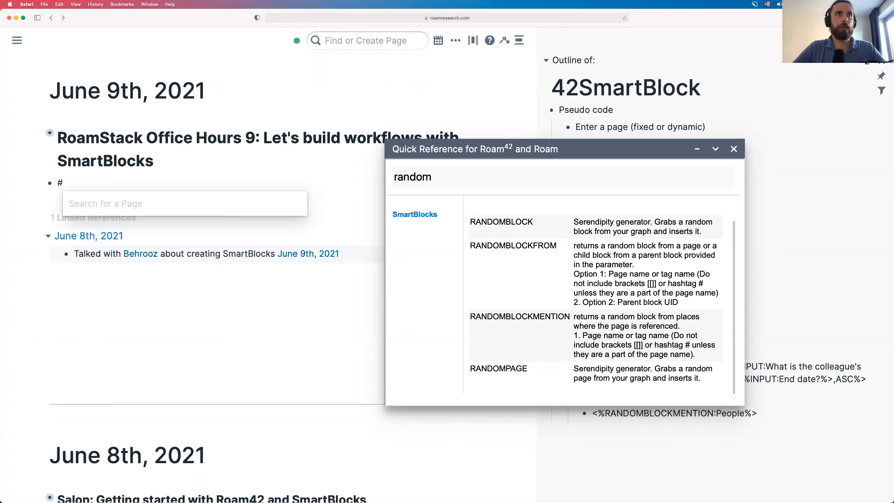
type("Pe")
key("Return")
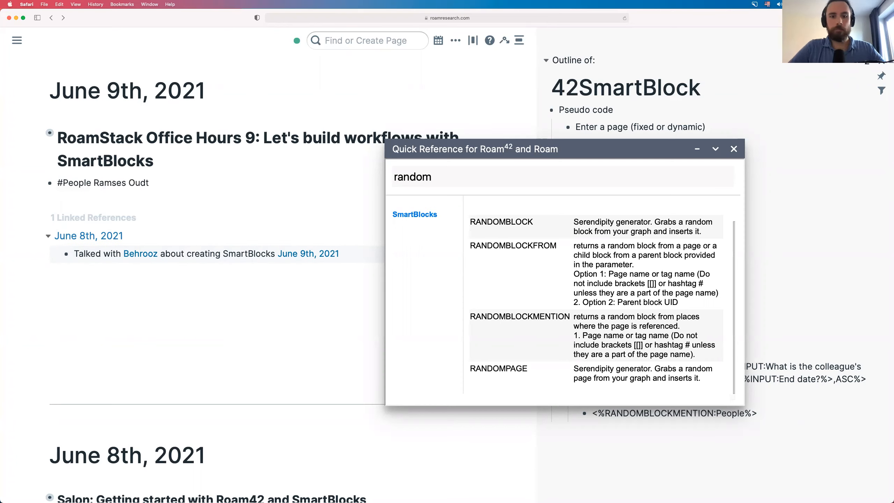
key("Return")
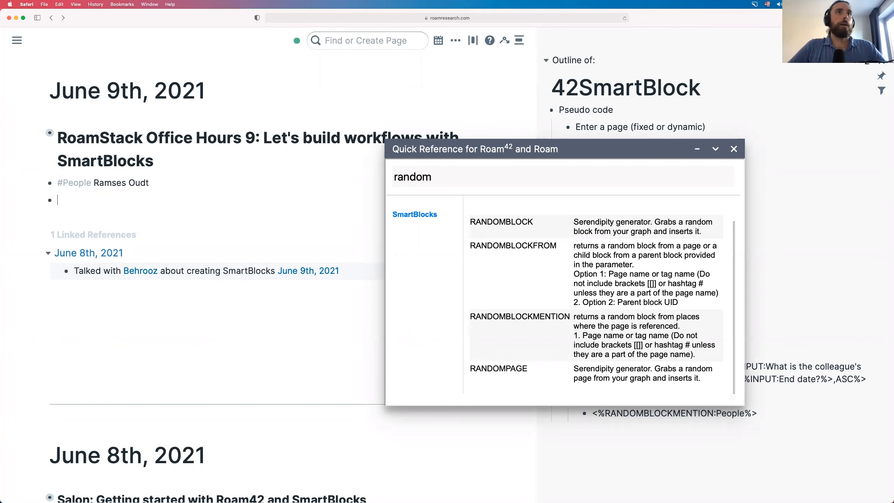
key("BackSpace")
- Nest a 'Last spoken: June 8th, 2021' child line under it using /yesterday
key("Return")
key("Tab")
type("Last spoken:")
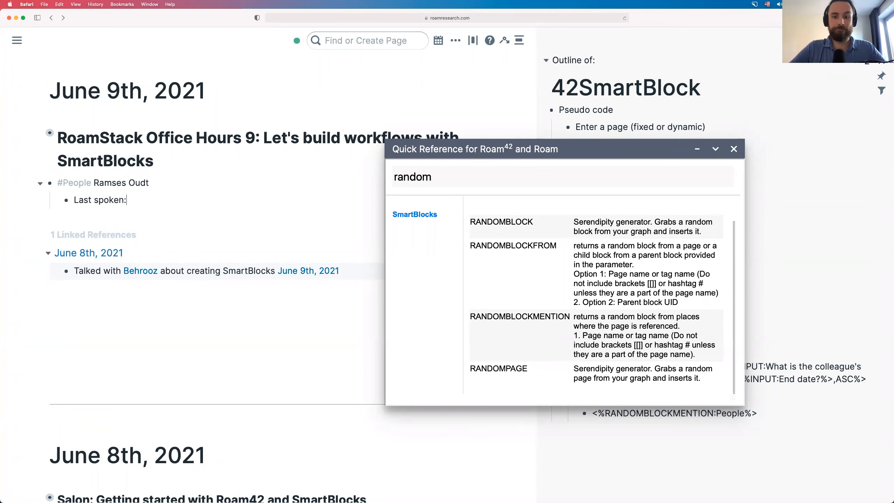
type(" /yest")
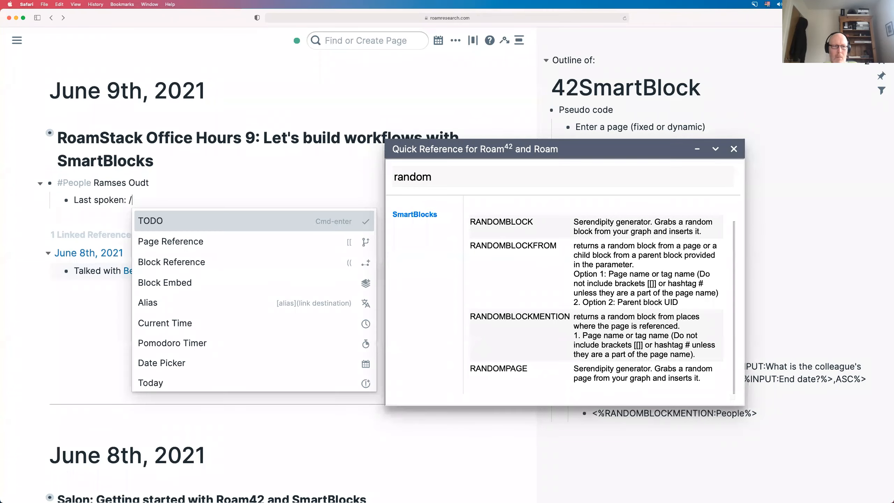
key("Return")
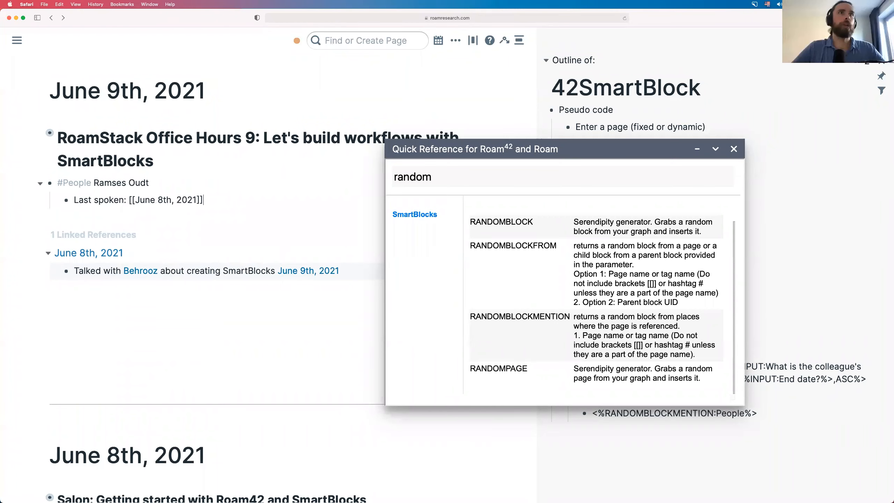
key("Return")
key("shift+Tab")
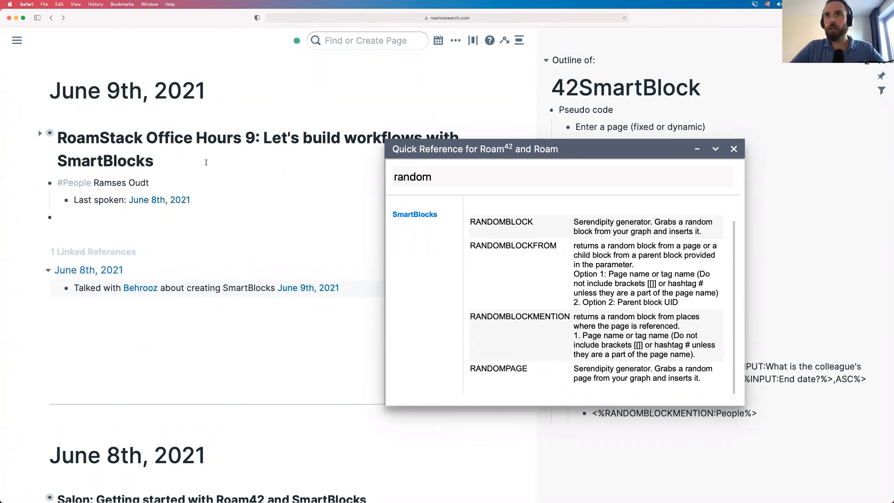
- Run Reconnect via /r twice in a new bullet, inserting a reference to the colleague's #People block
type("/r")
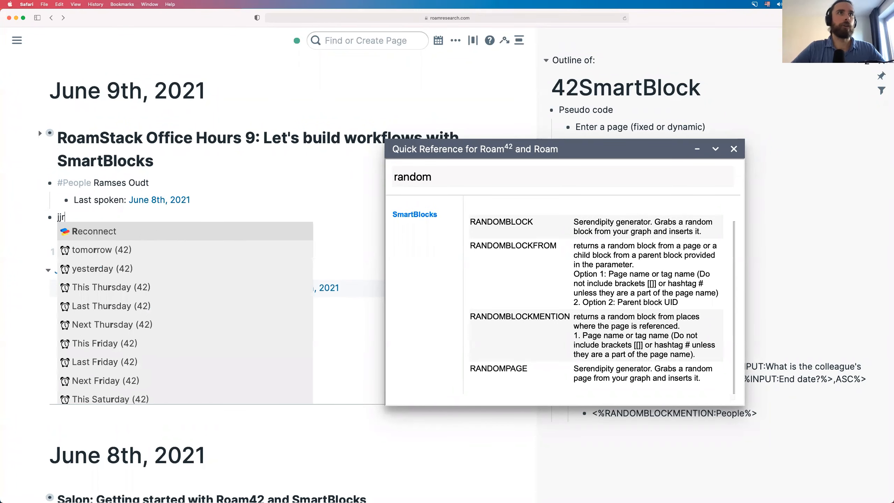
key("Return")
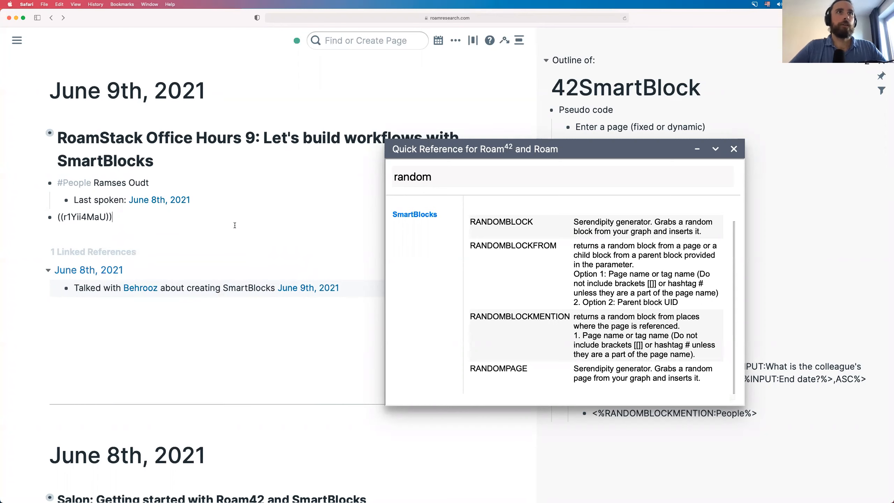
key("BackSpace")
type("/r")
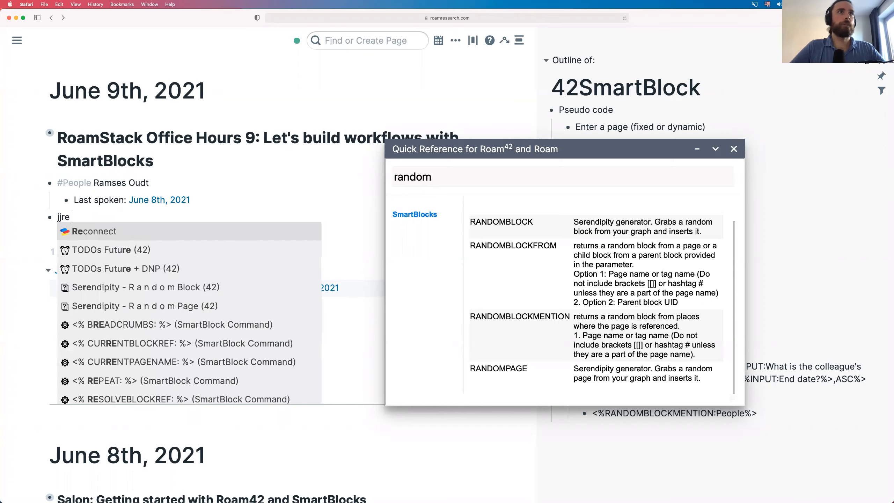
key("Return")
left_click_drag(608, 152, 751, 144)
left_click(13, 235)
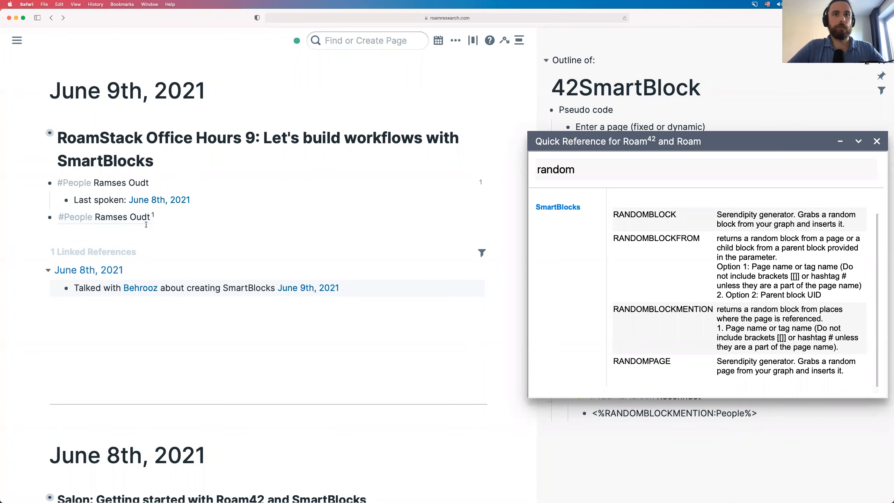
- Remove the '[[People]]' prefix from the colleague page's title
left_click(369, 39)
type("People")
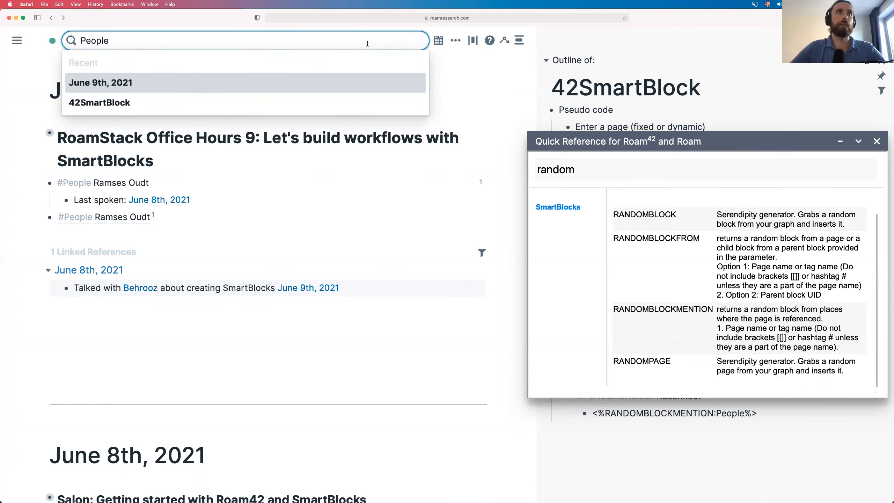
left_click(225, 86)
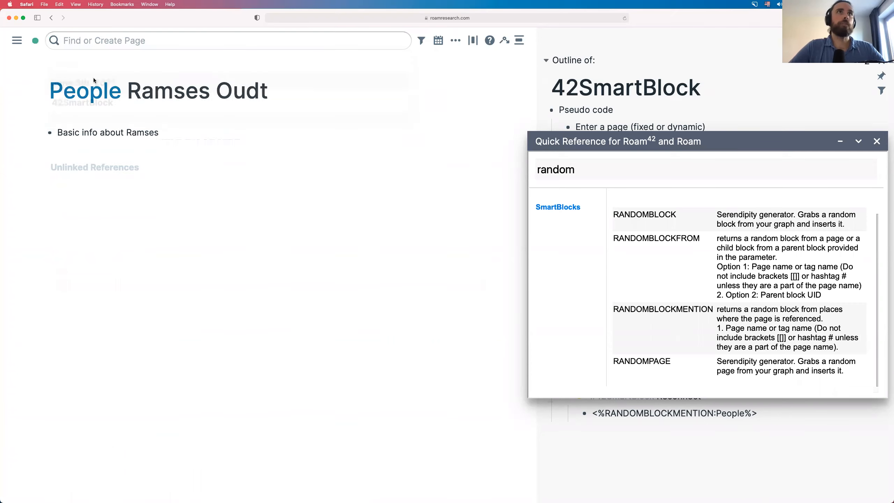
left_click(132, 86)
left_click(161, 87)
key("super+BackSpace")
left_click(130, 240)
- On the People page, add a #People block for another colleague
left_click(382, 37)
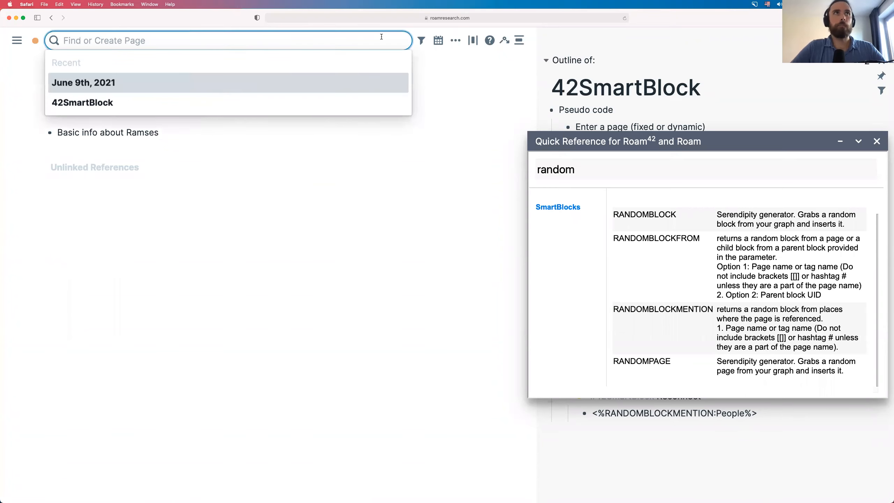
type("People")
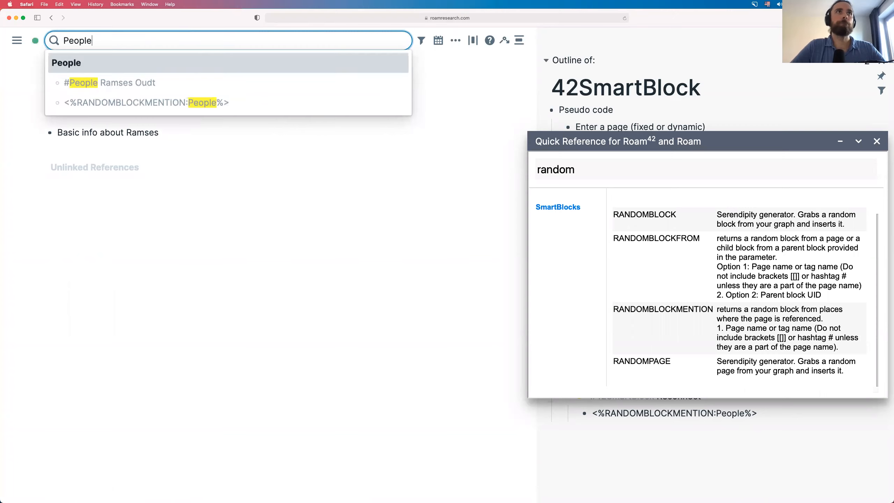
key("Return")
left_click(193, 137)
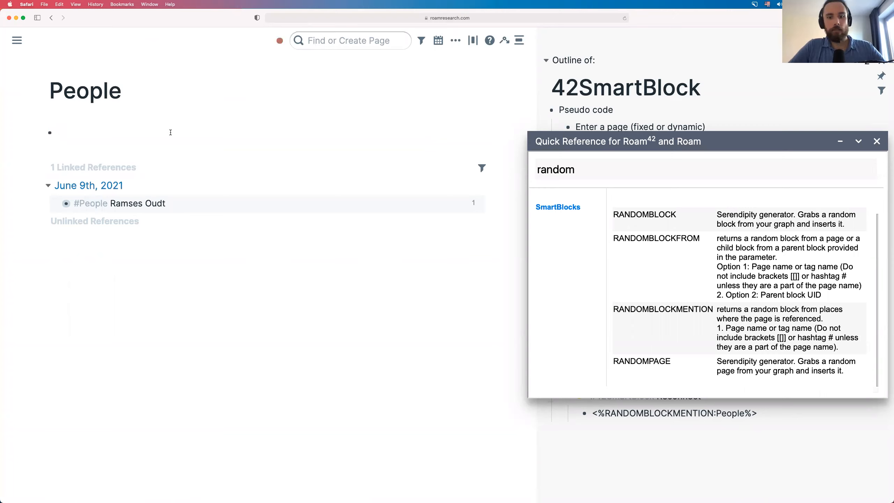
type("#People ")
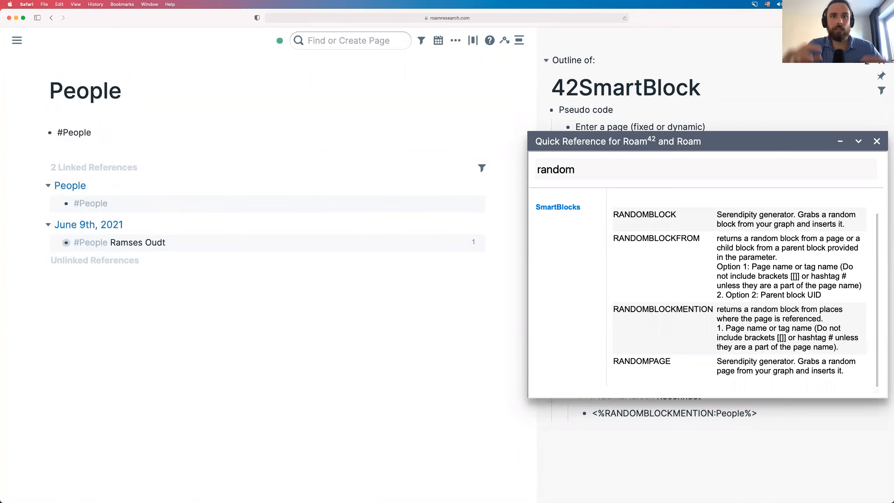
type("Behrooz\\")
key("Return")
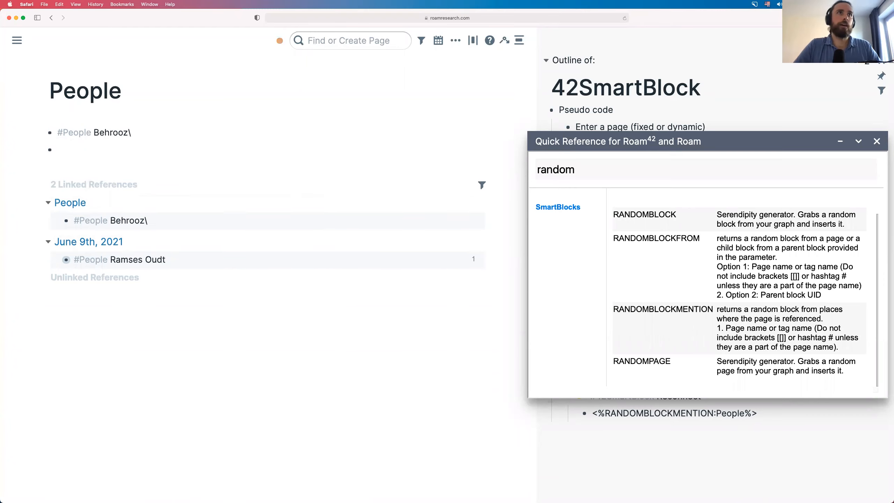
key("BackSpace")
key("BackSpace")
- Nest the children 'RoamStack Member' and 'Builds with SmartBlocks' under that colleague
key("Return")
key("Tab")
type("RoamSt")
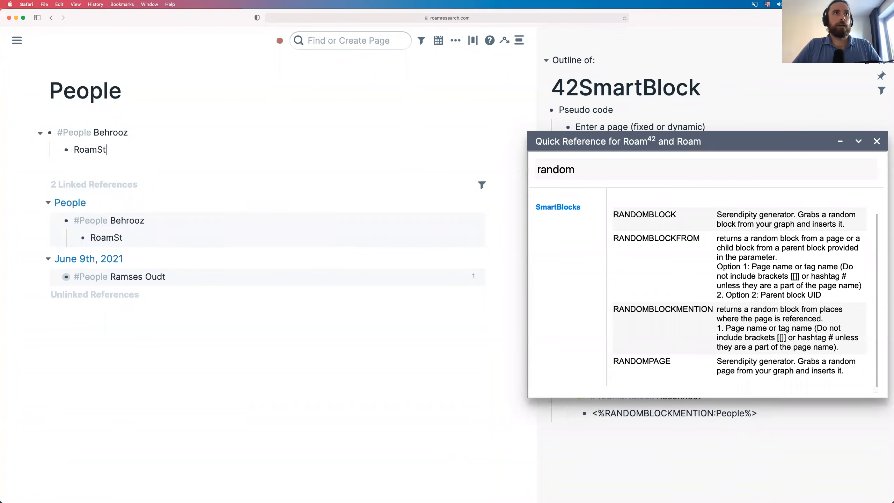
type("ack Member")
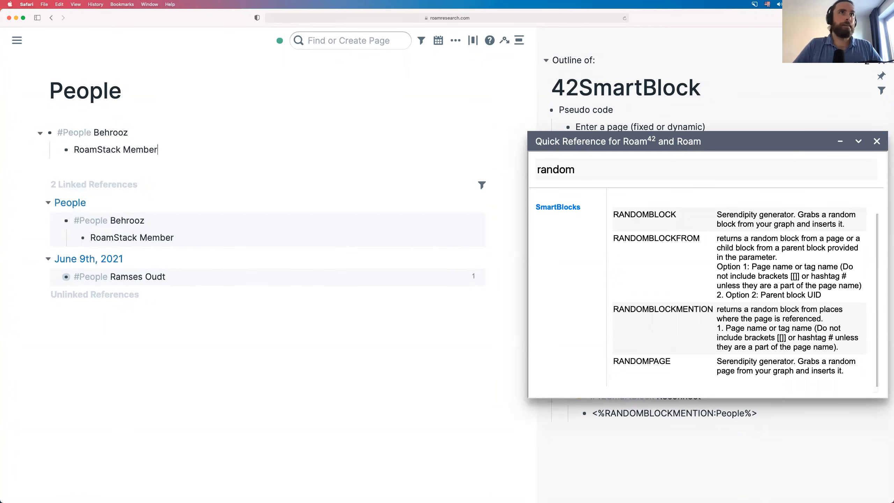
key("Return")
type("Builds with SmartBlocks")
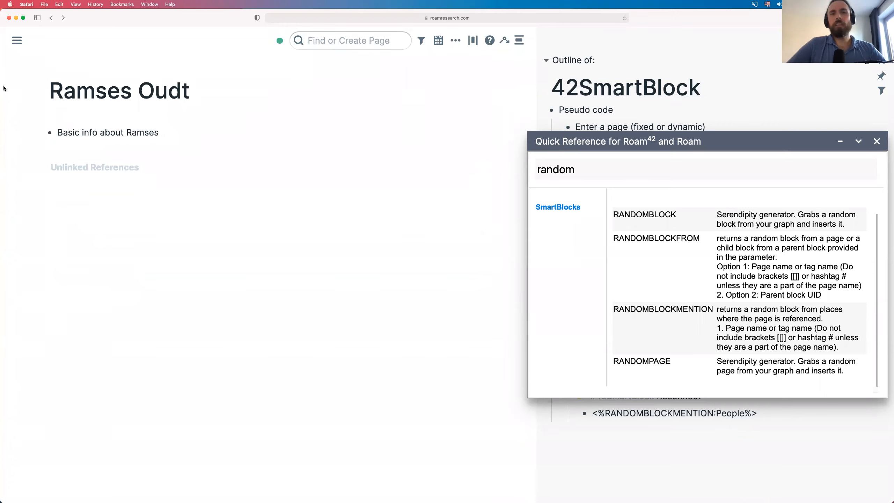
- Delete the three old #People blocks from the June 9th daily note
key("ctrl+shift+d")
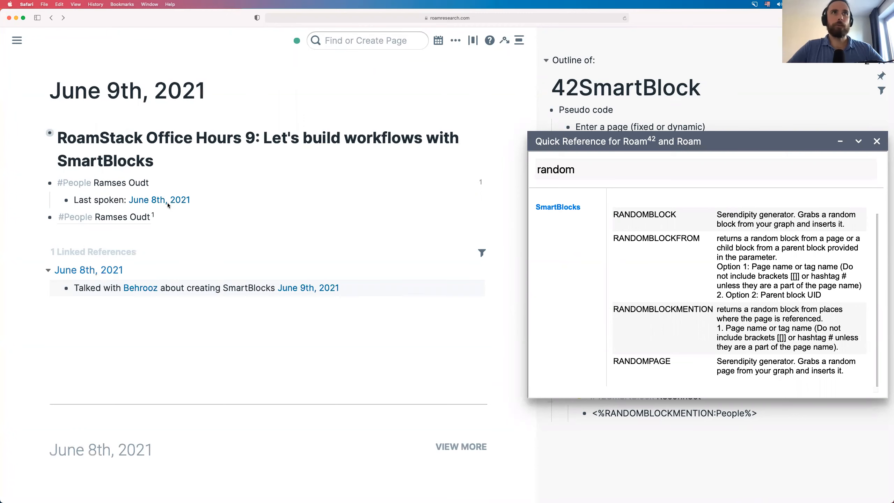
left_click_drag(196, 214, 69, 189)
key("BackSpace")
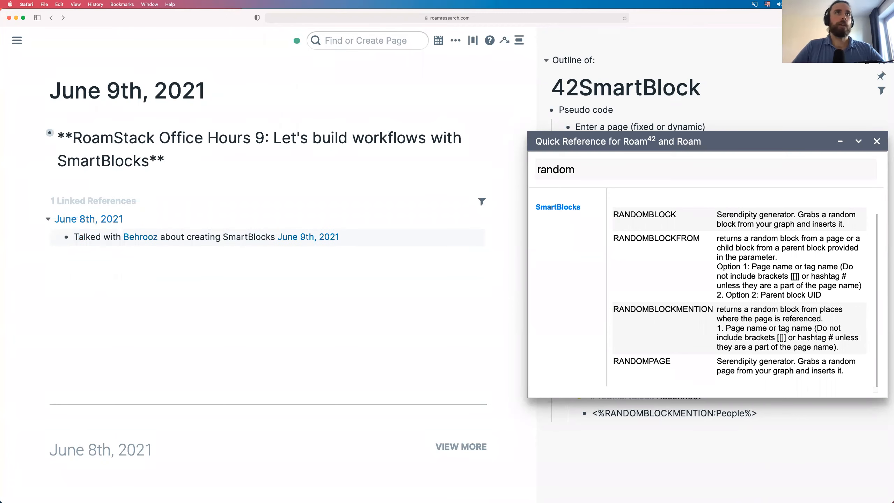
- Run Reconnect with jjre and apply the inserted People reference's children as text
key("Return")
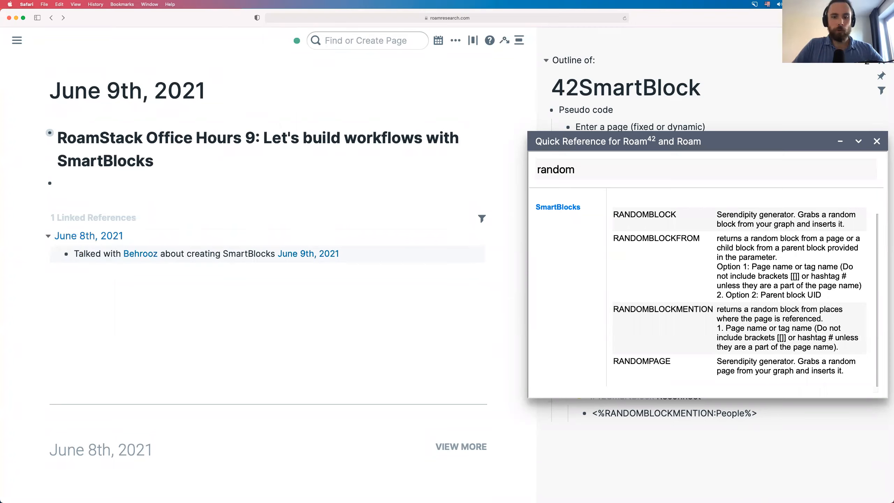
type("jjre")
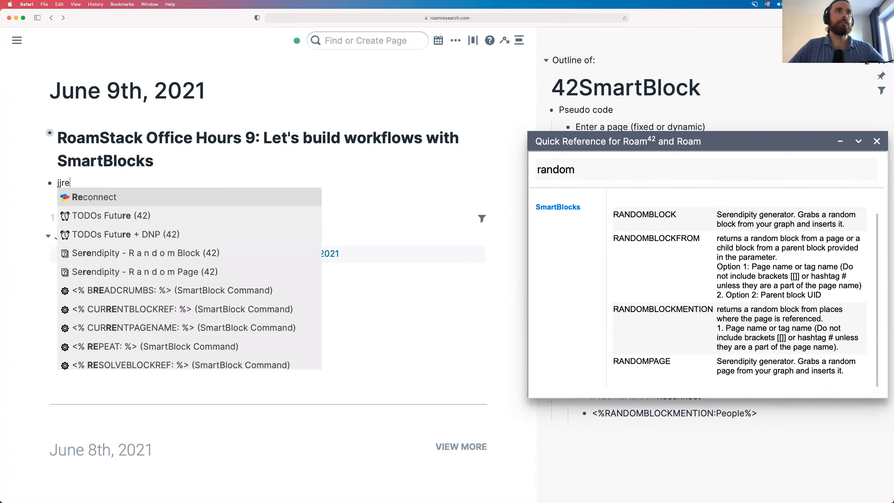
key("Return")
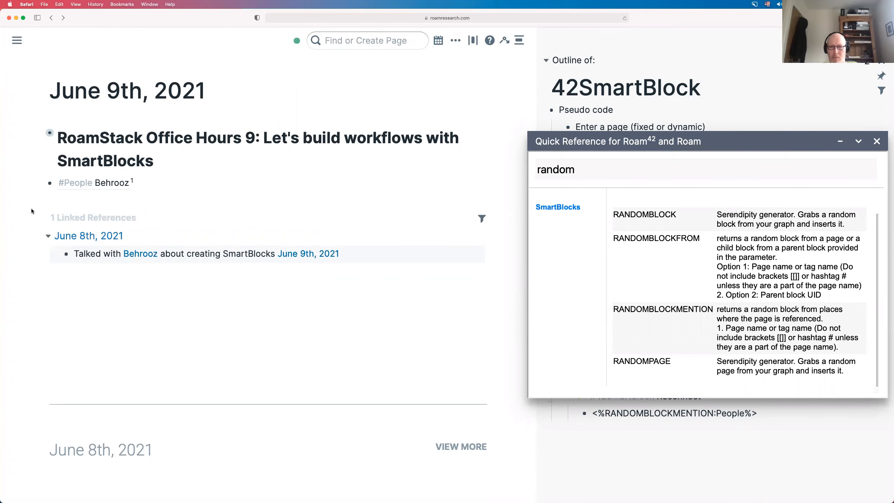
right_click(112, 183)
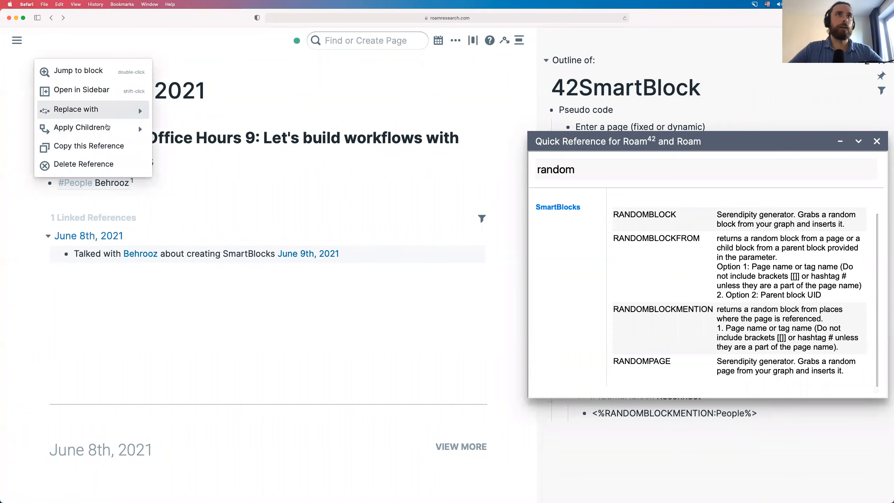
mouse_move(107, 127)
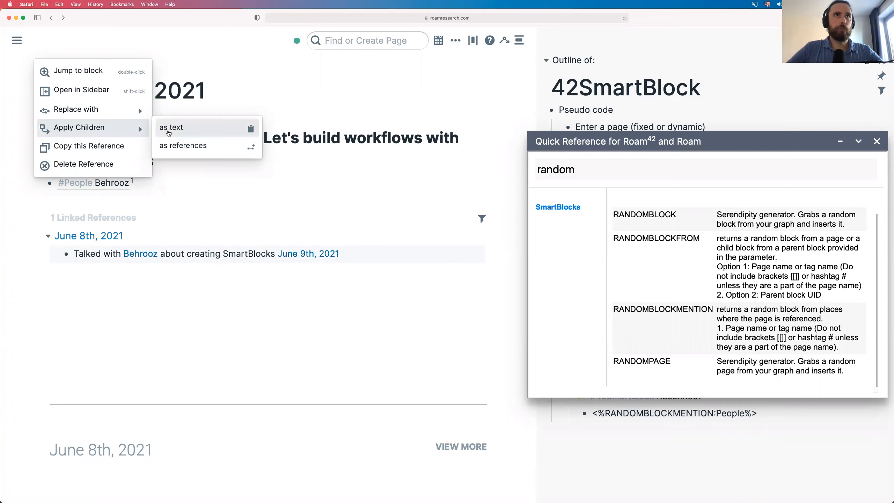
left_click(199, 128)
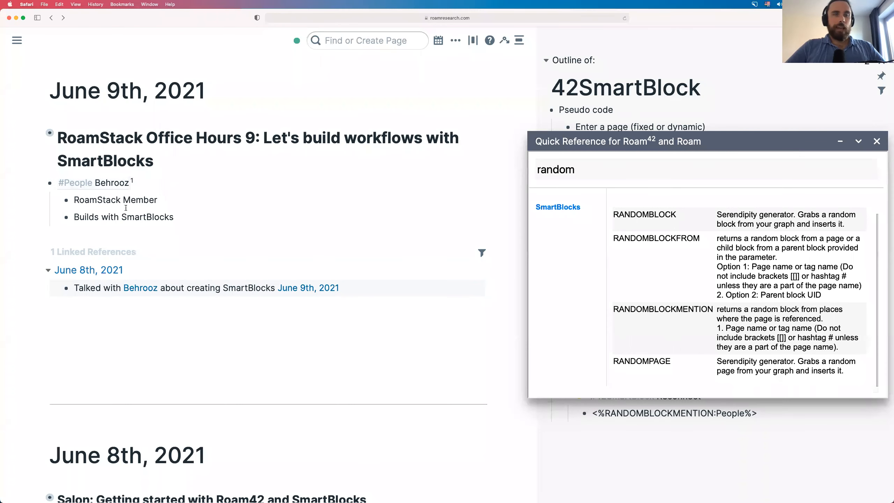
right_click(101, 184)
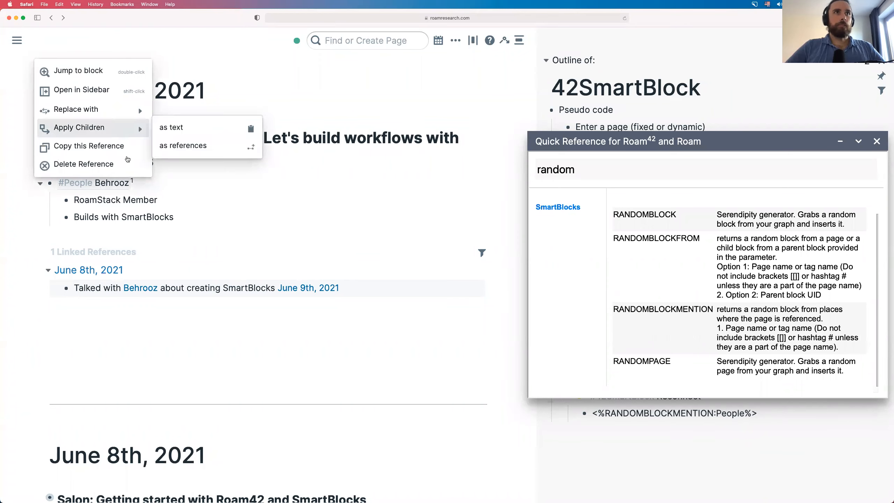
left_click(151, 256)
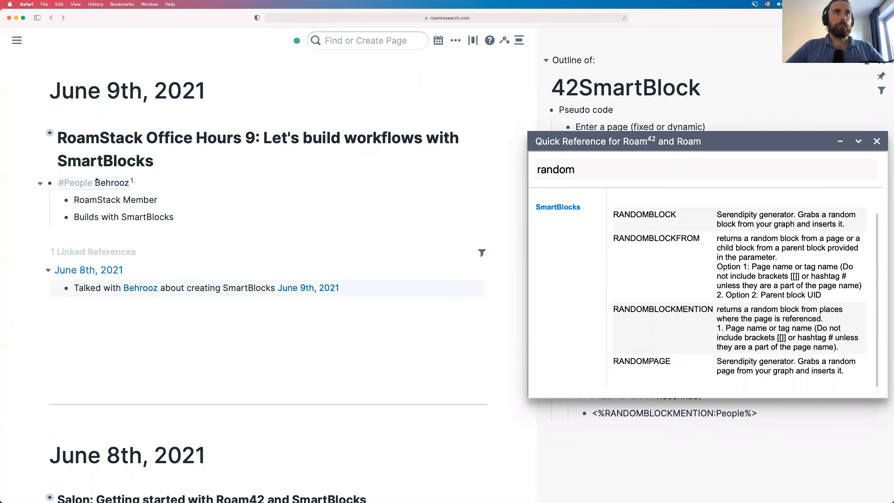
right_click(109, 187)
double_click(110, 188)
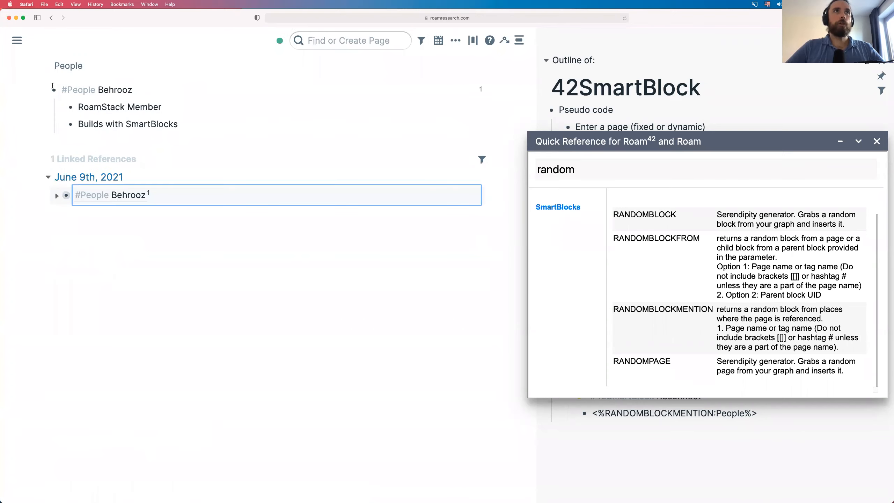
left_click(33, 159)
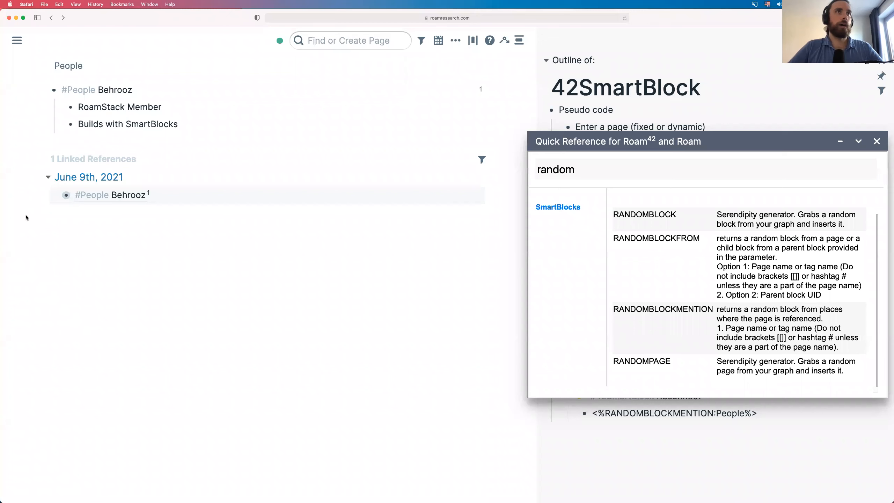
key("ctrl+shift+d")
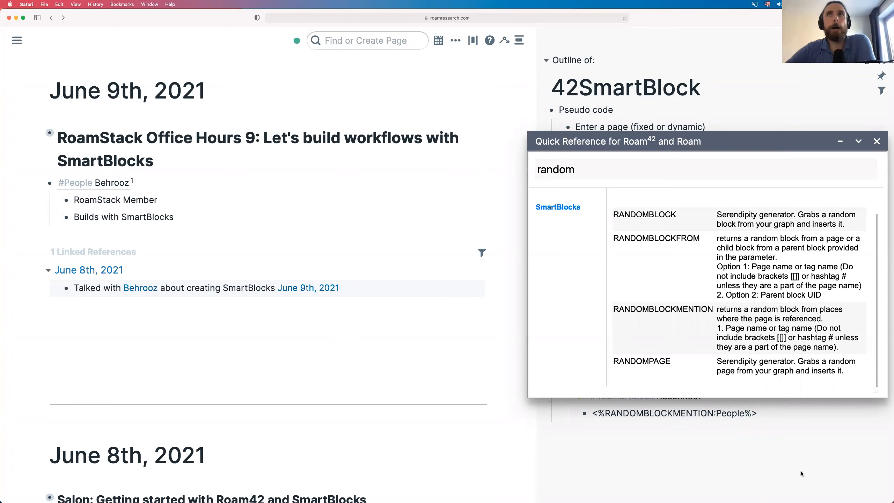
- Replace the Quick Reference lookup term 'random' with 'search' to show the SEARCH command
left_click(646, 170)
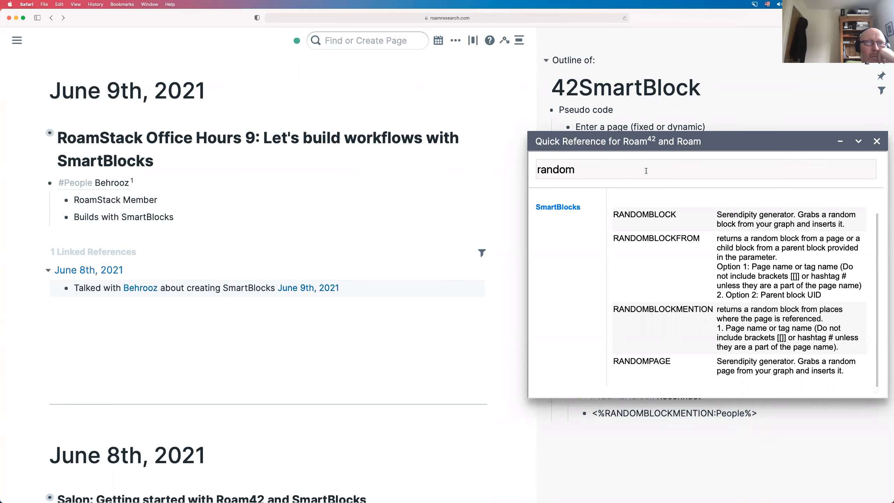
key("super+a")
type("search")
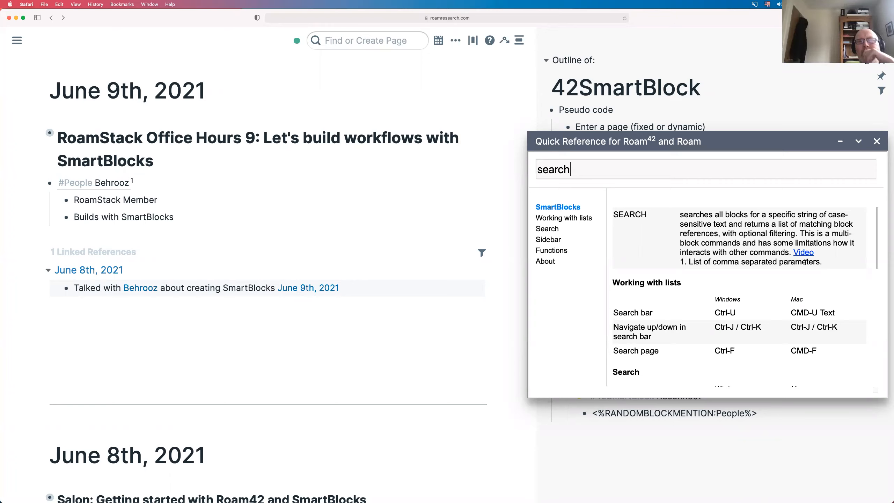
left_click(20, 207)
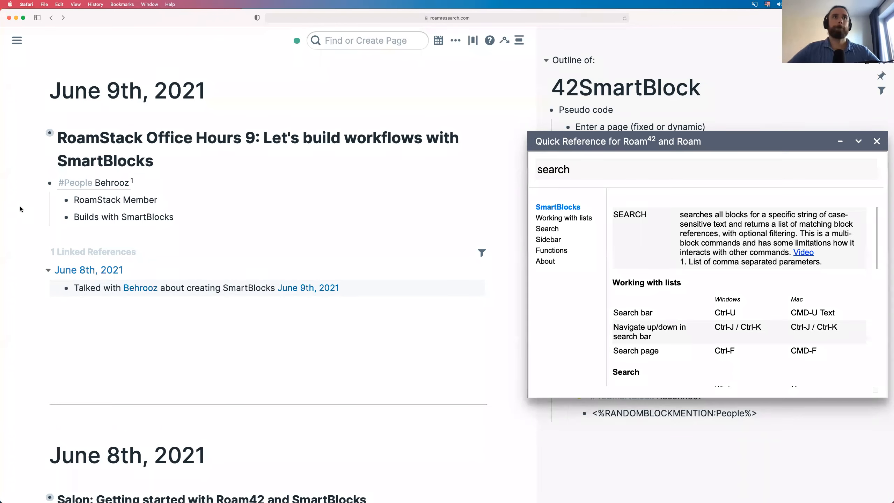
- Add a 'Meeting notes' bullet below Builds with SmartBlocks, with a nested 'Some content' child
left_click(175, 222)
key("Return")
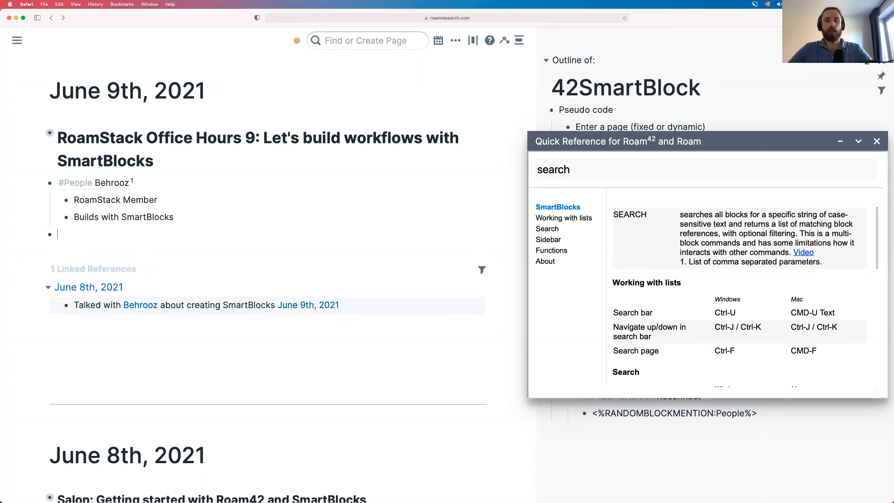
type("Meeting notes")
key("Return")
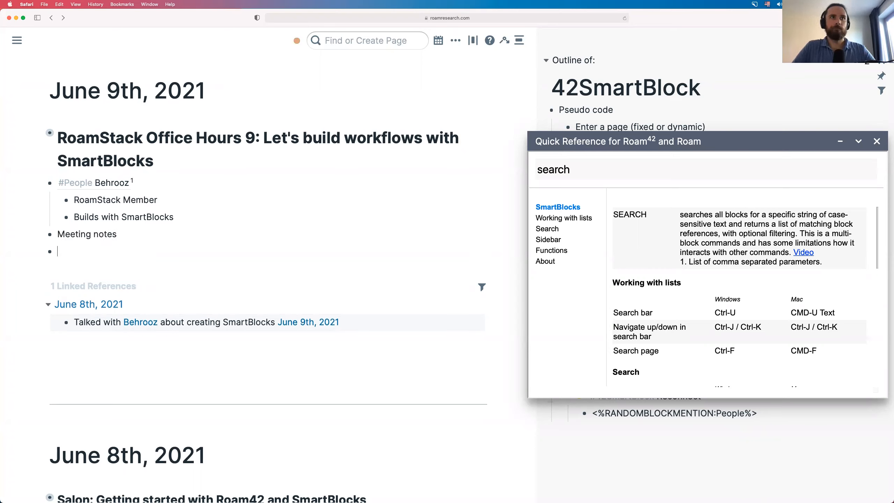
key("Tab")
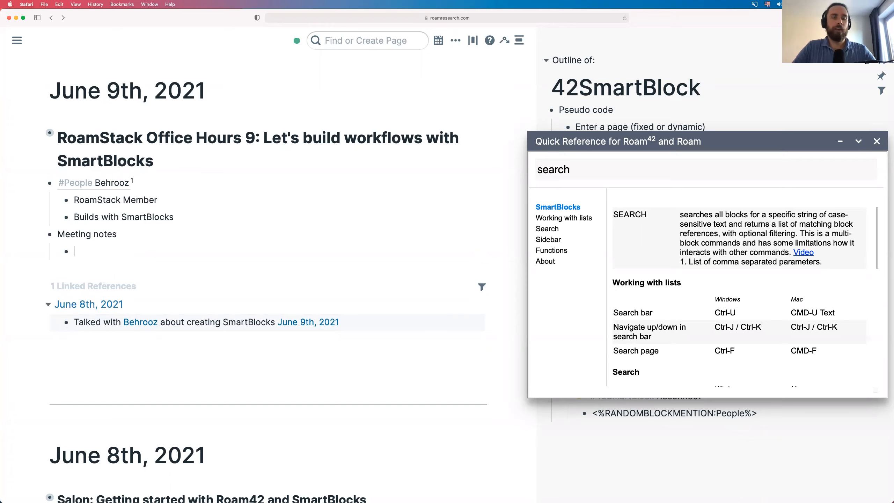
type("Some content")
key("Return")
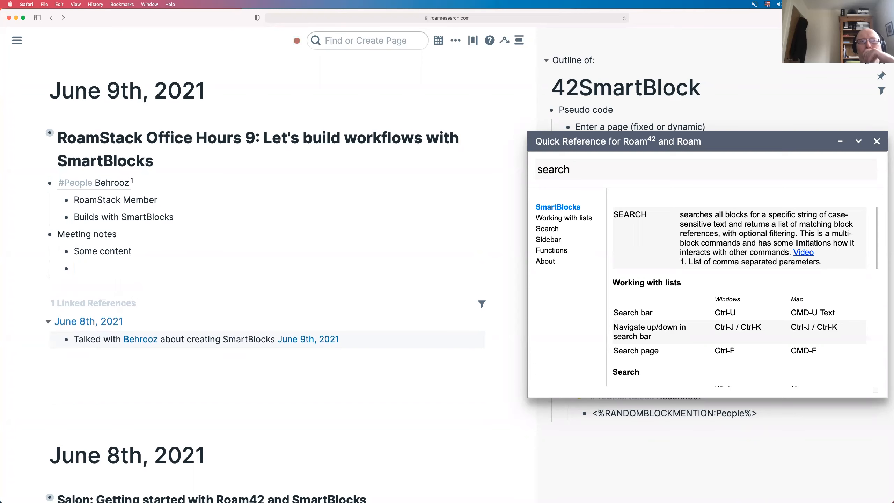
key("shift+Tab")
- Add a new top-level '#42SmartBlock Search' block in the sidebar's 42SmartBlock outline
left_click_drag(731, 130, 710, 60)
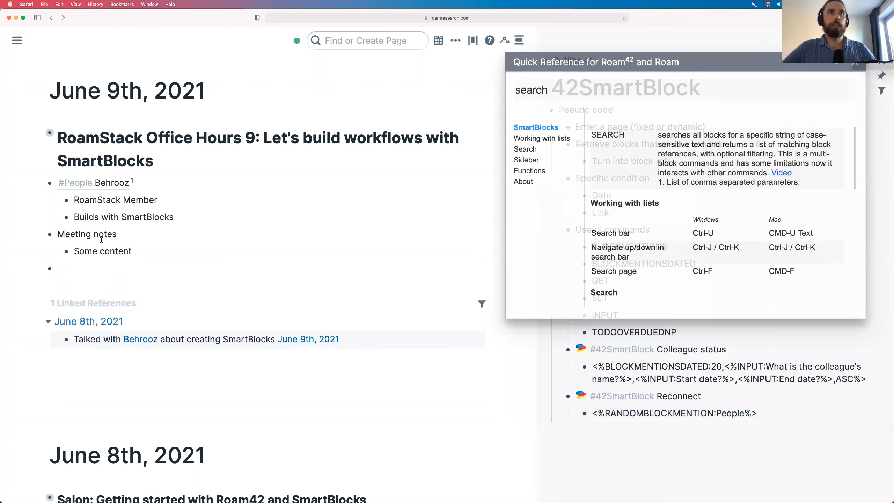
left_click(787, 417)
key("Return")
key("shift+Tab")
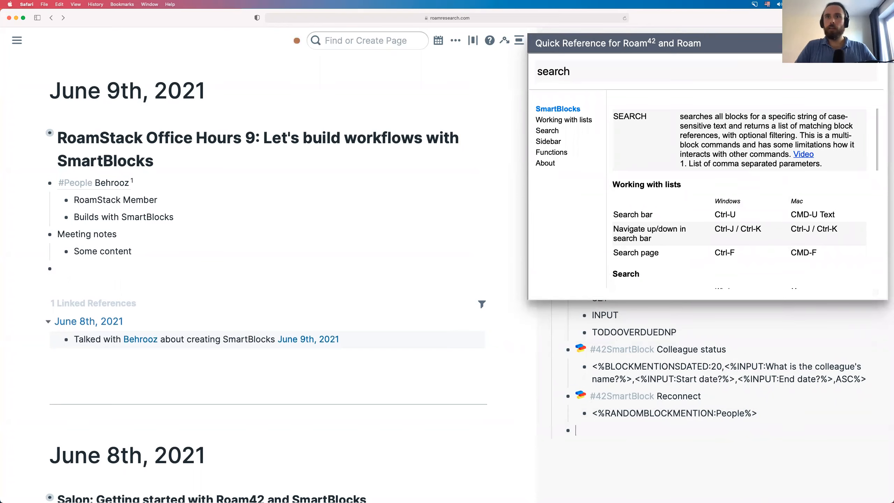
type("#42S")
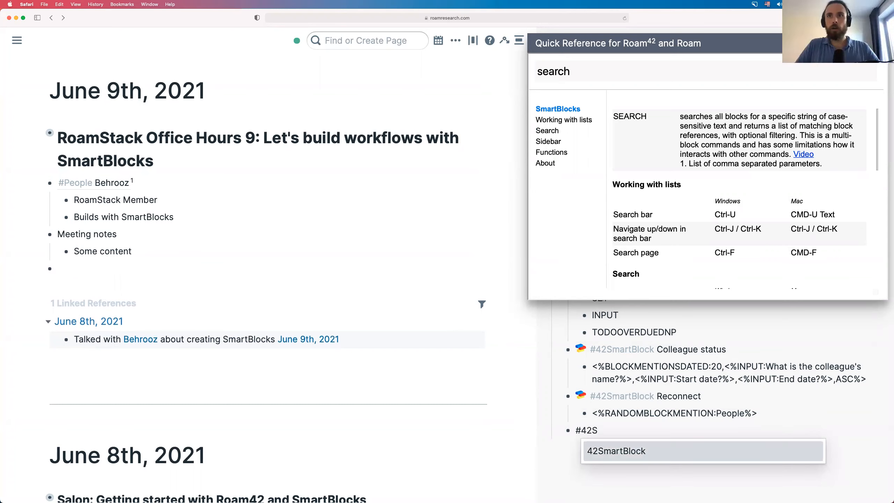
key("Return")
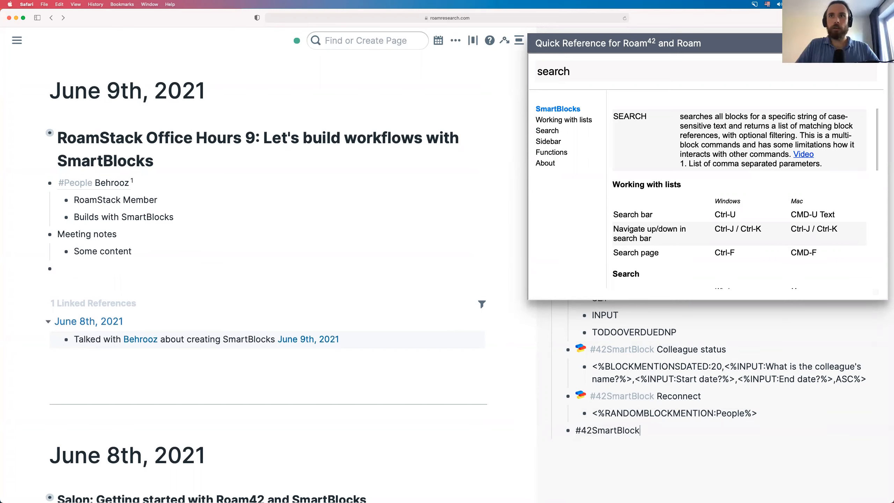
type("Search")
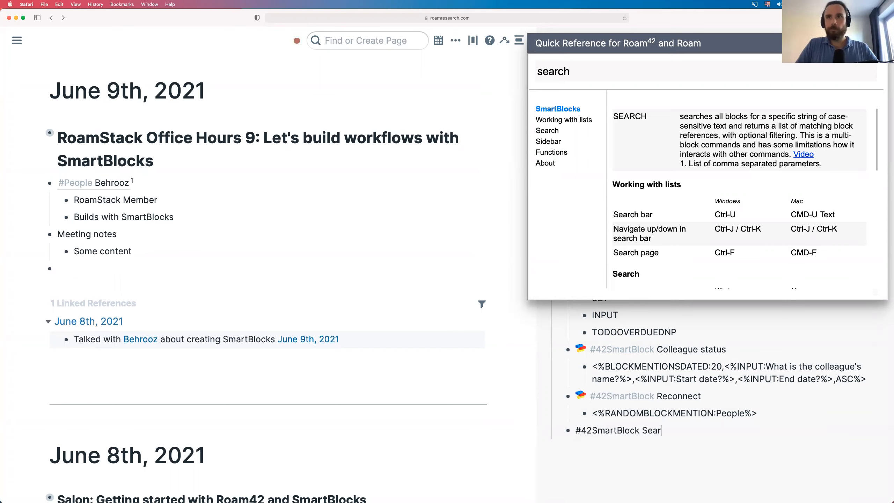
key("Return")
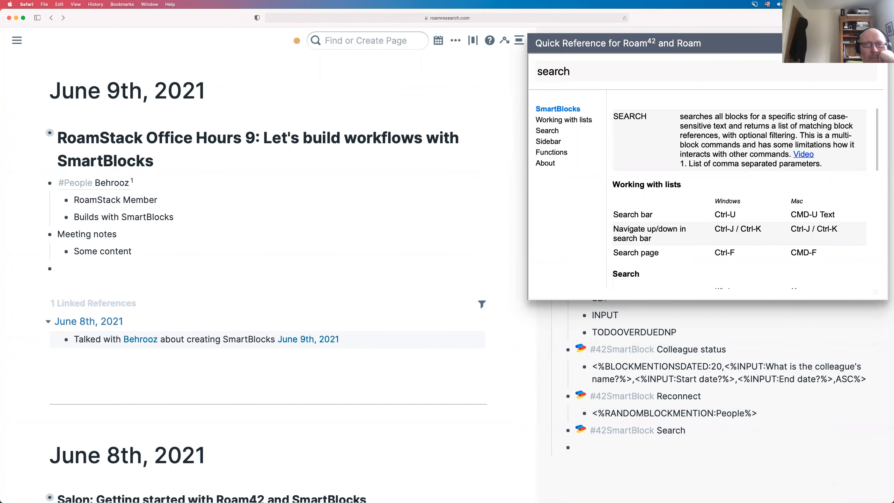
- Nest a SEARCH SmartBlock command under it via jjsearch, entering 20, as its block count
key("Tab")
type("jjsearch")
key("Down")
key("Return")
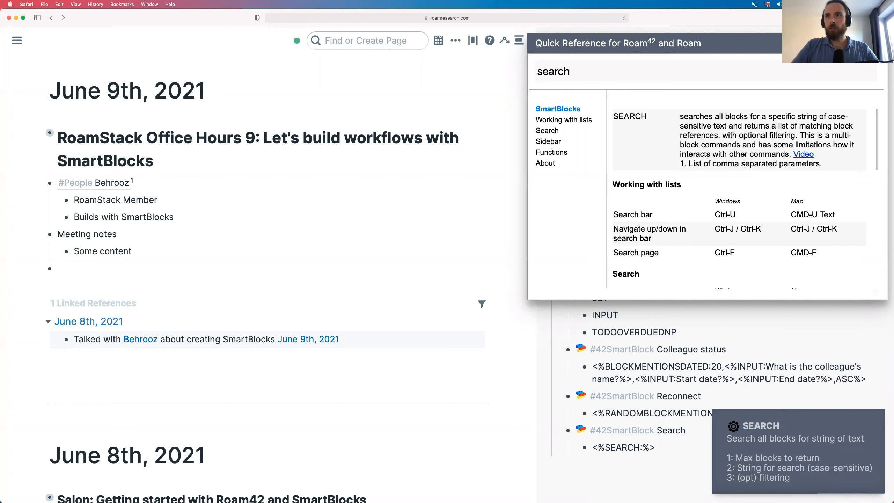
type("2")
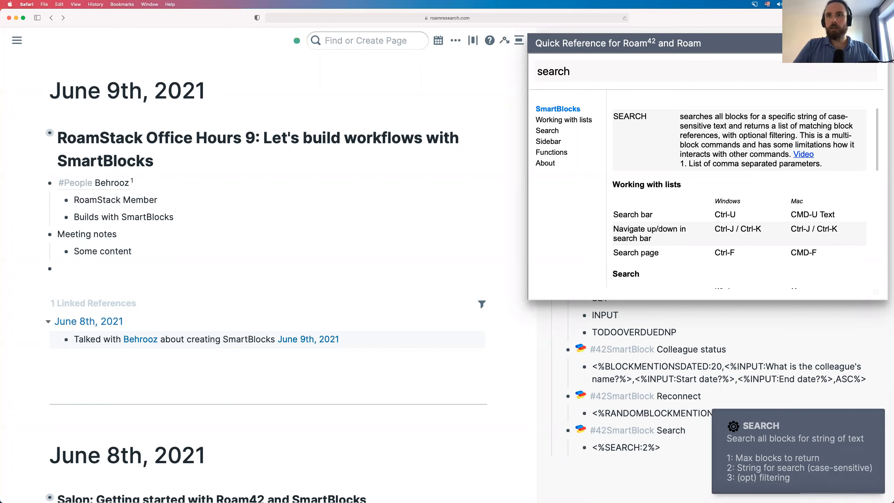
type("0")
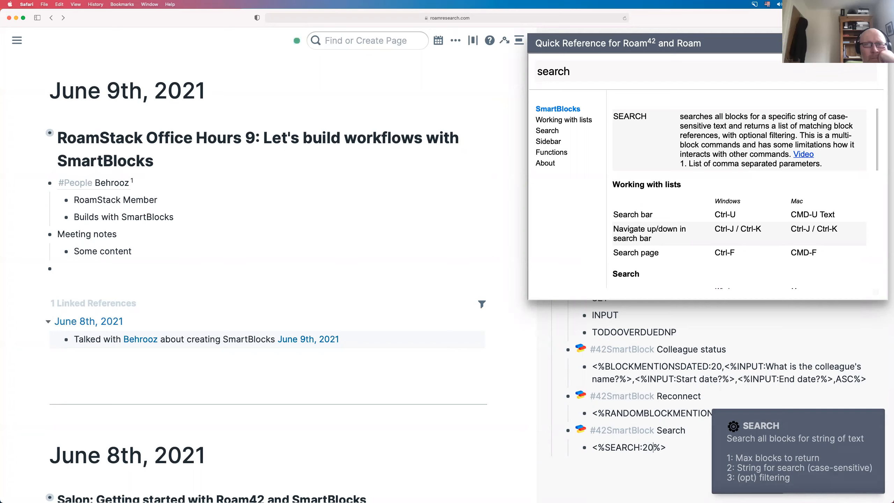
type(",")
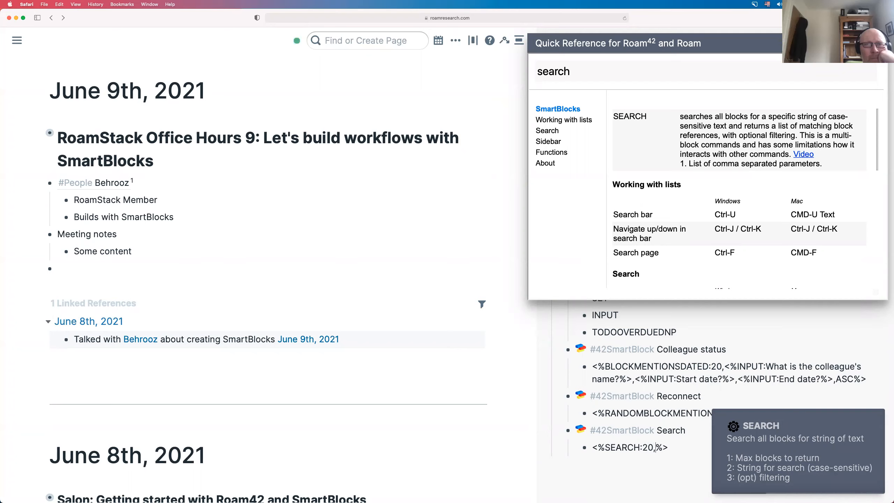